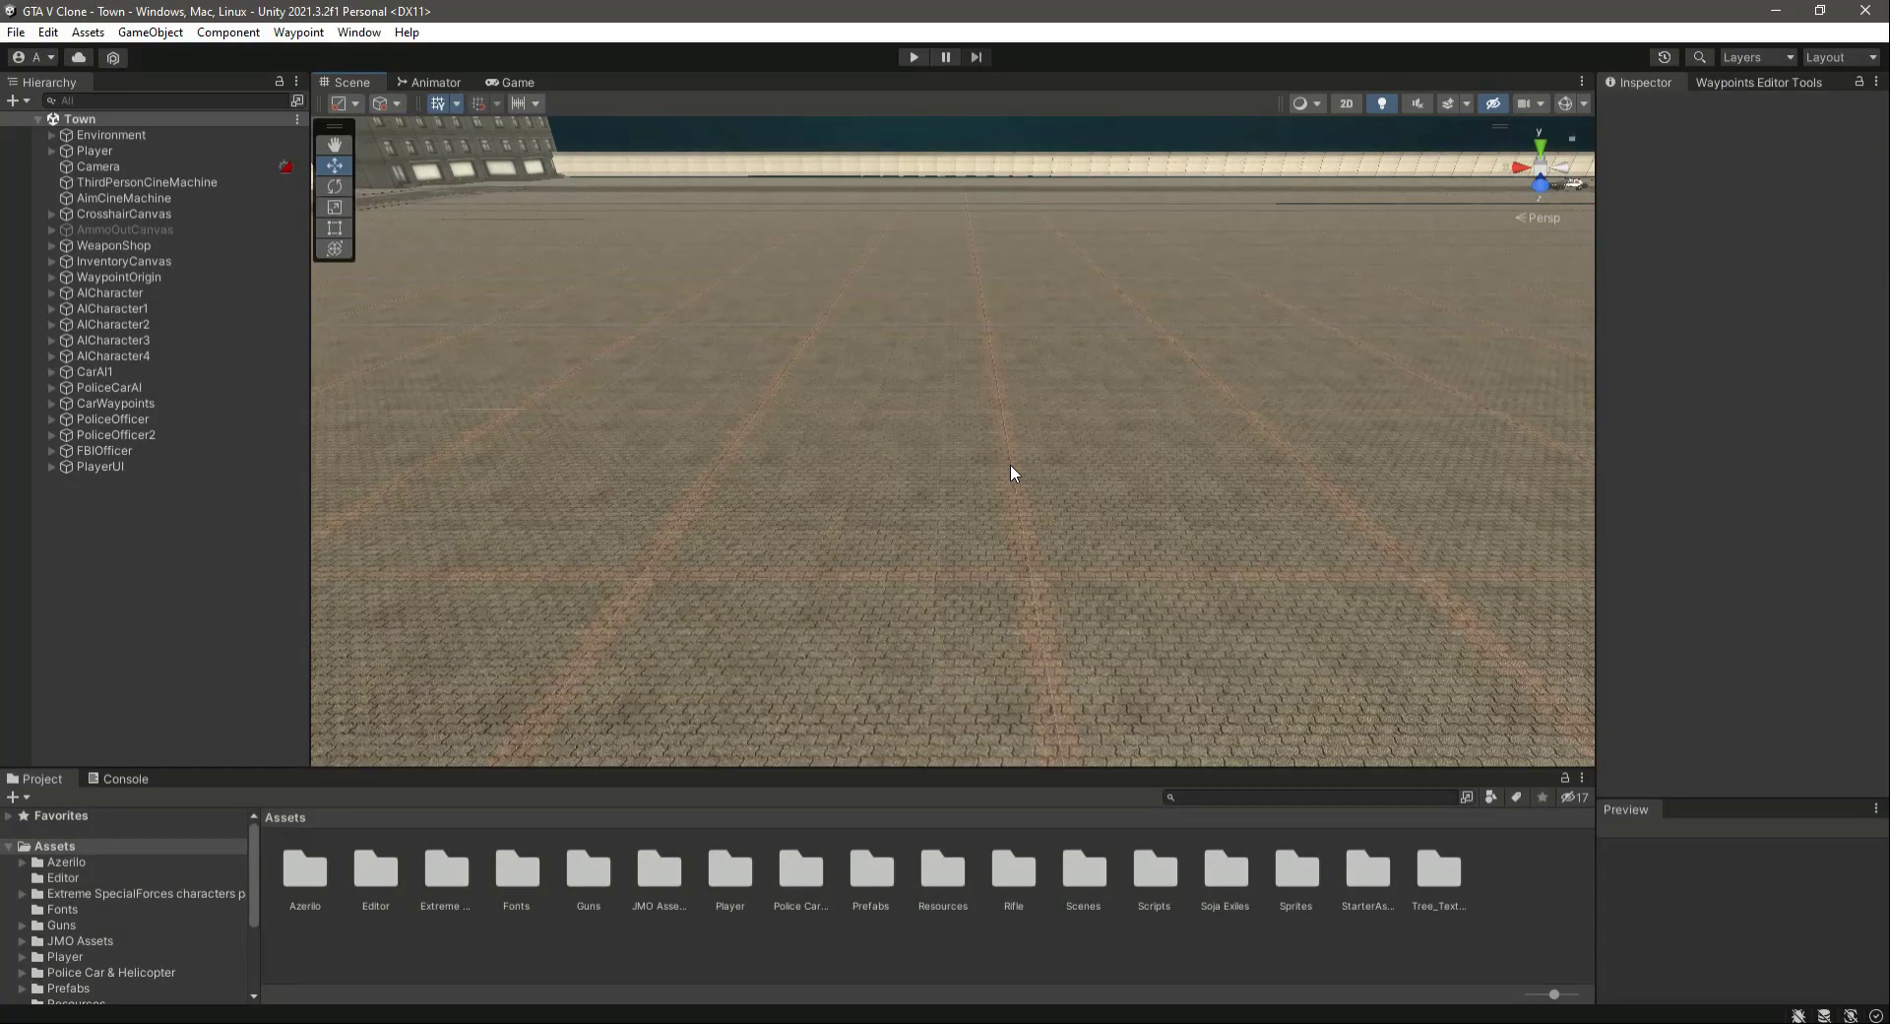
{"action": "scroll", "coordinate": [1015, 471], "scroll_direction": "down", "scroll_amount": 6}
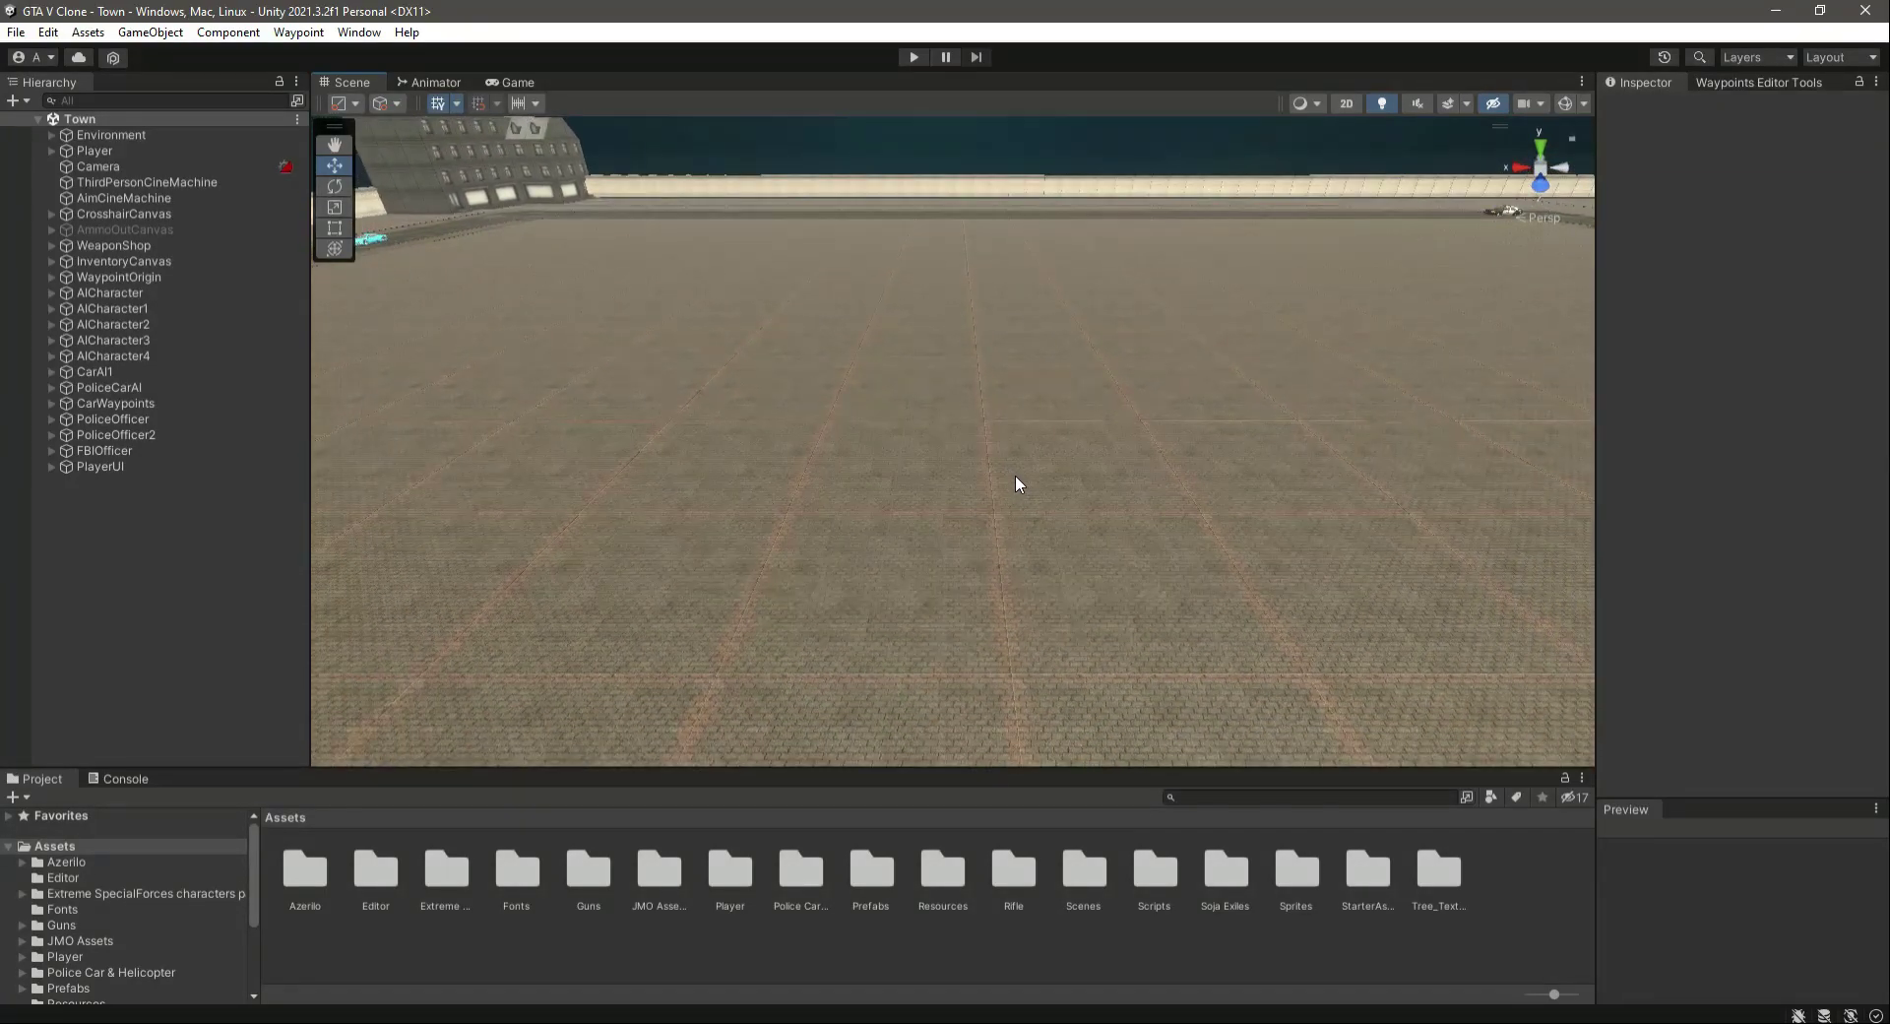
{"action": "scroll", "coordinate": [1018, 476], "scroll_direction": "down", "scroll_amount": 2}
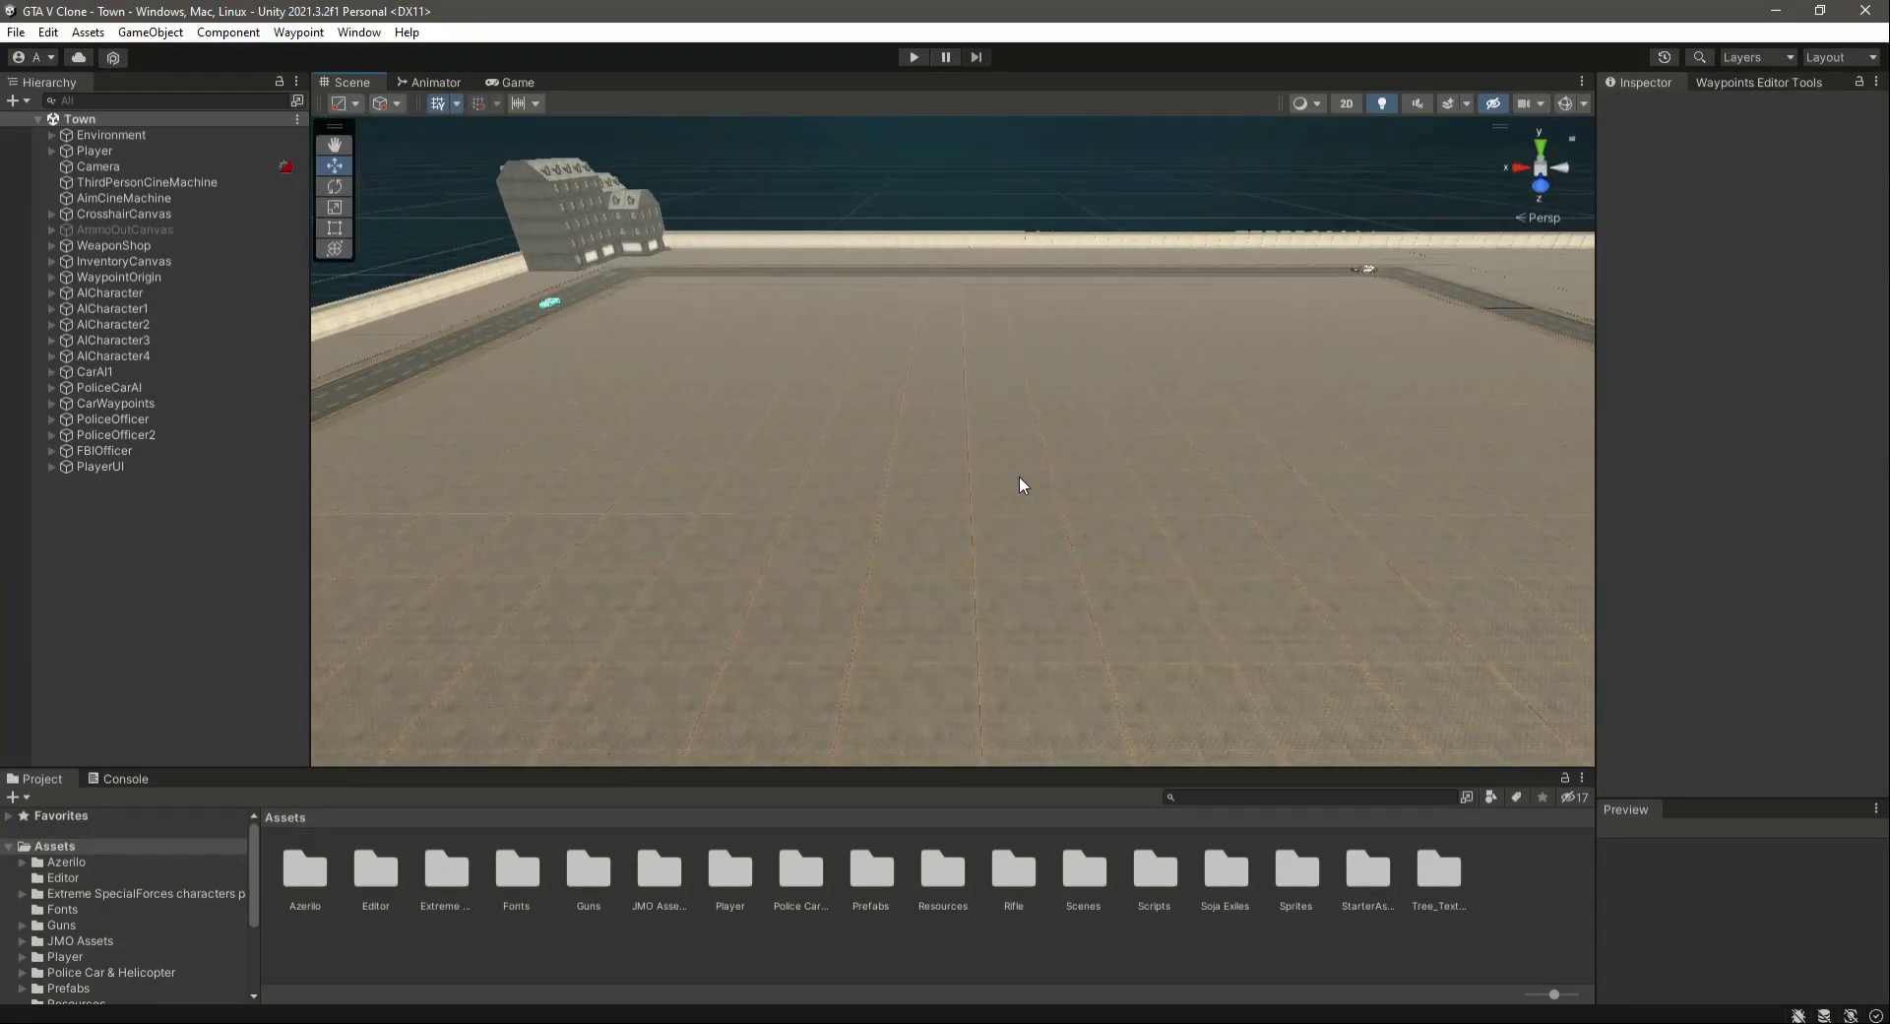
{"action": "right_click_drag", "start_coordinate": [1019, 475], "coordinate": [1036, 510]}
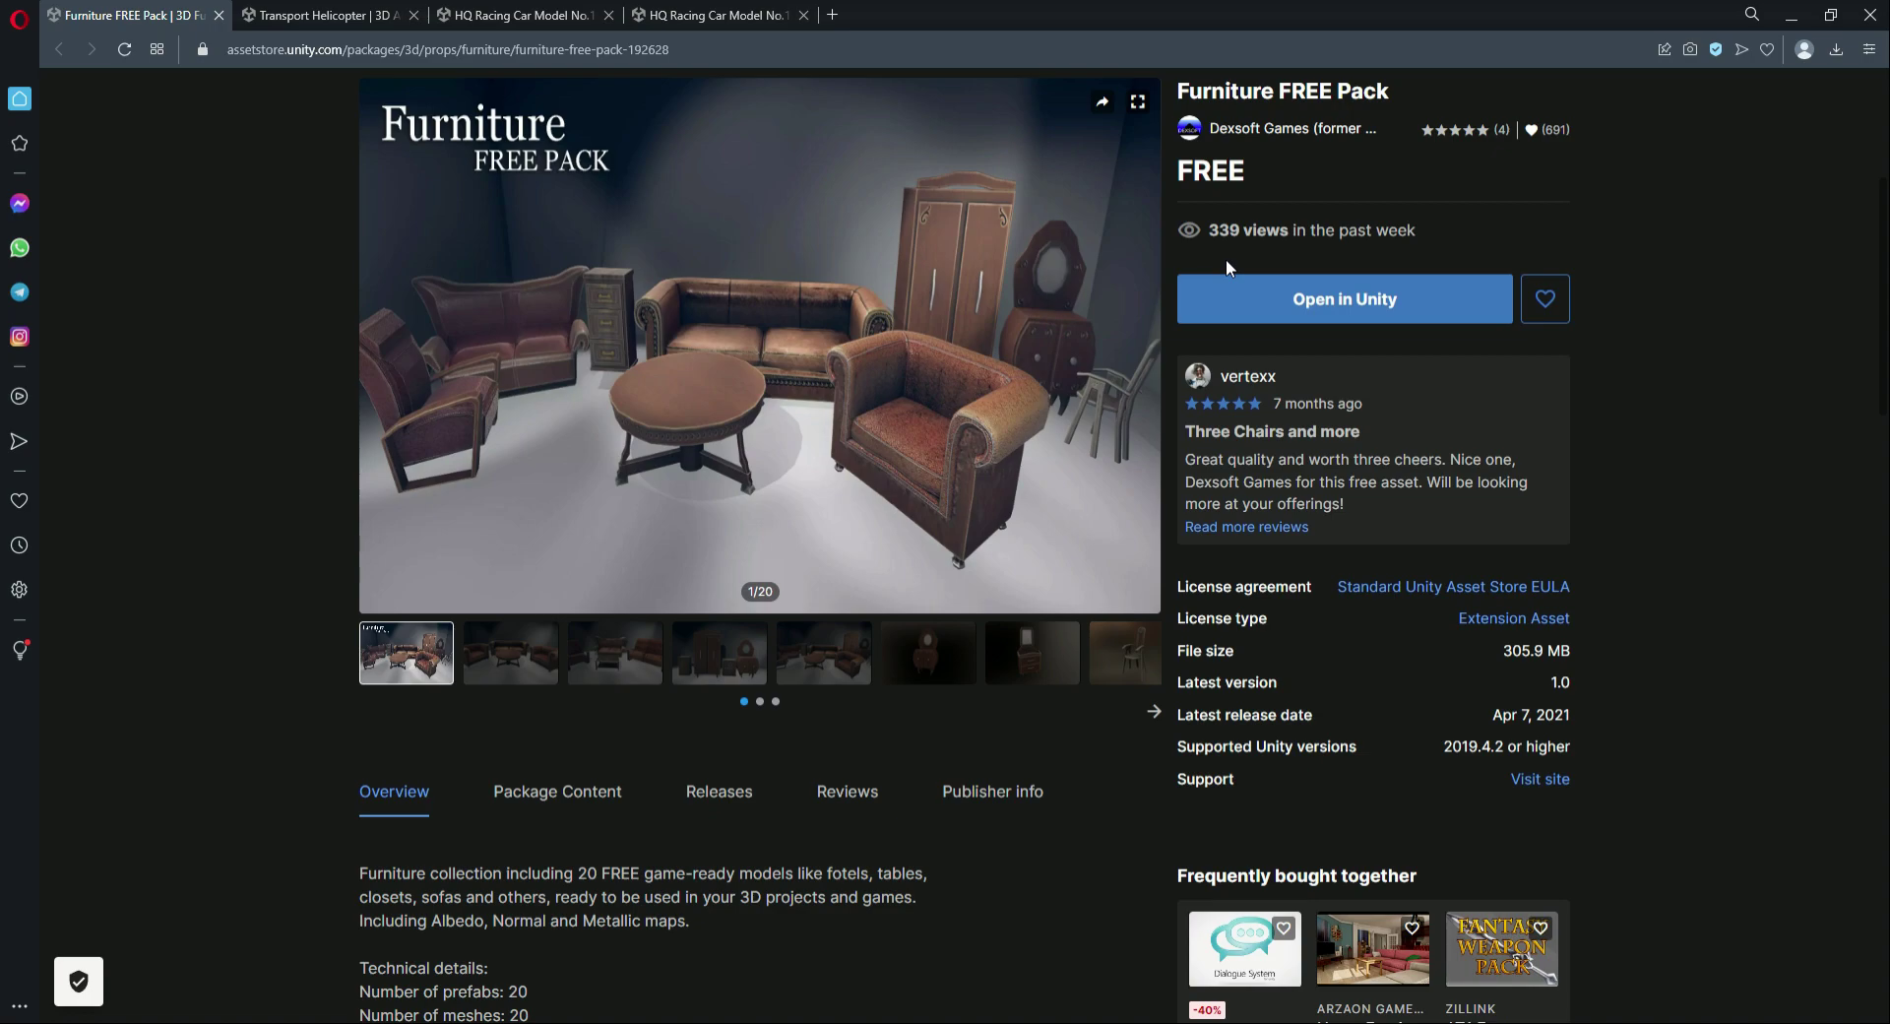
Switch to the browser and review the Furniture FREE Pack page on the Unity Asset Store, checking its title, file size and preview images
{"action": "left_click_drag", "start_coordinate": [1178, 94], "coordinate": [1424, 93]}
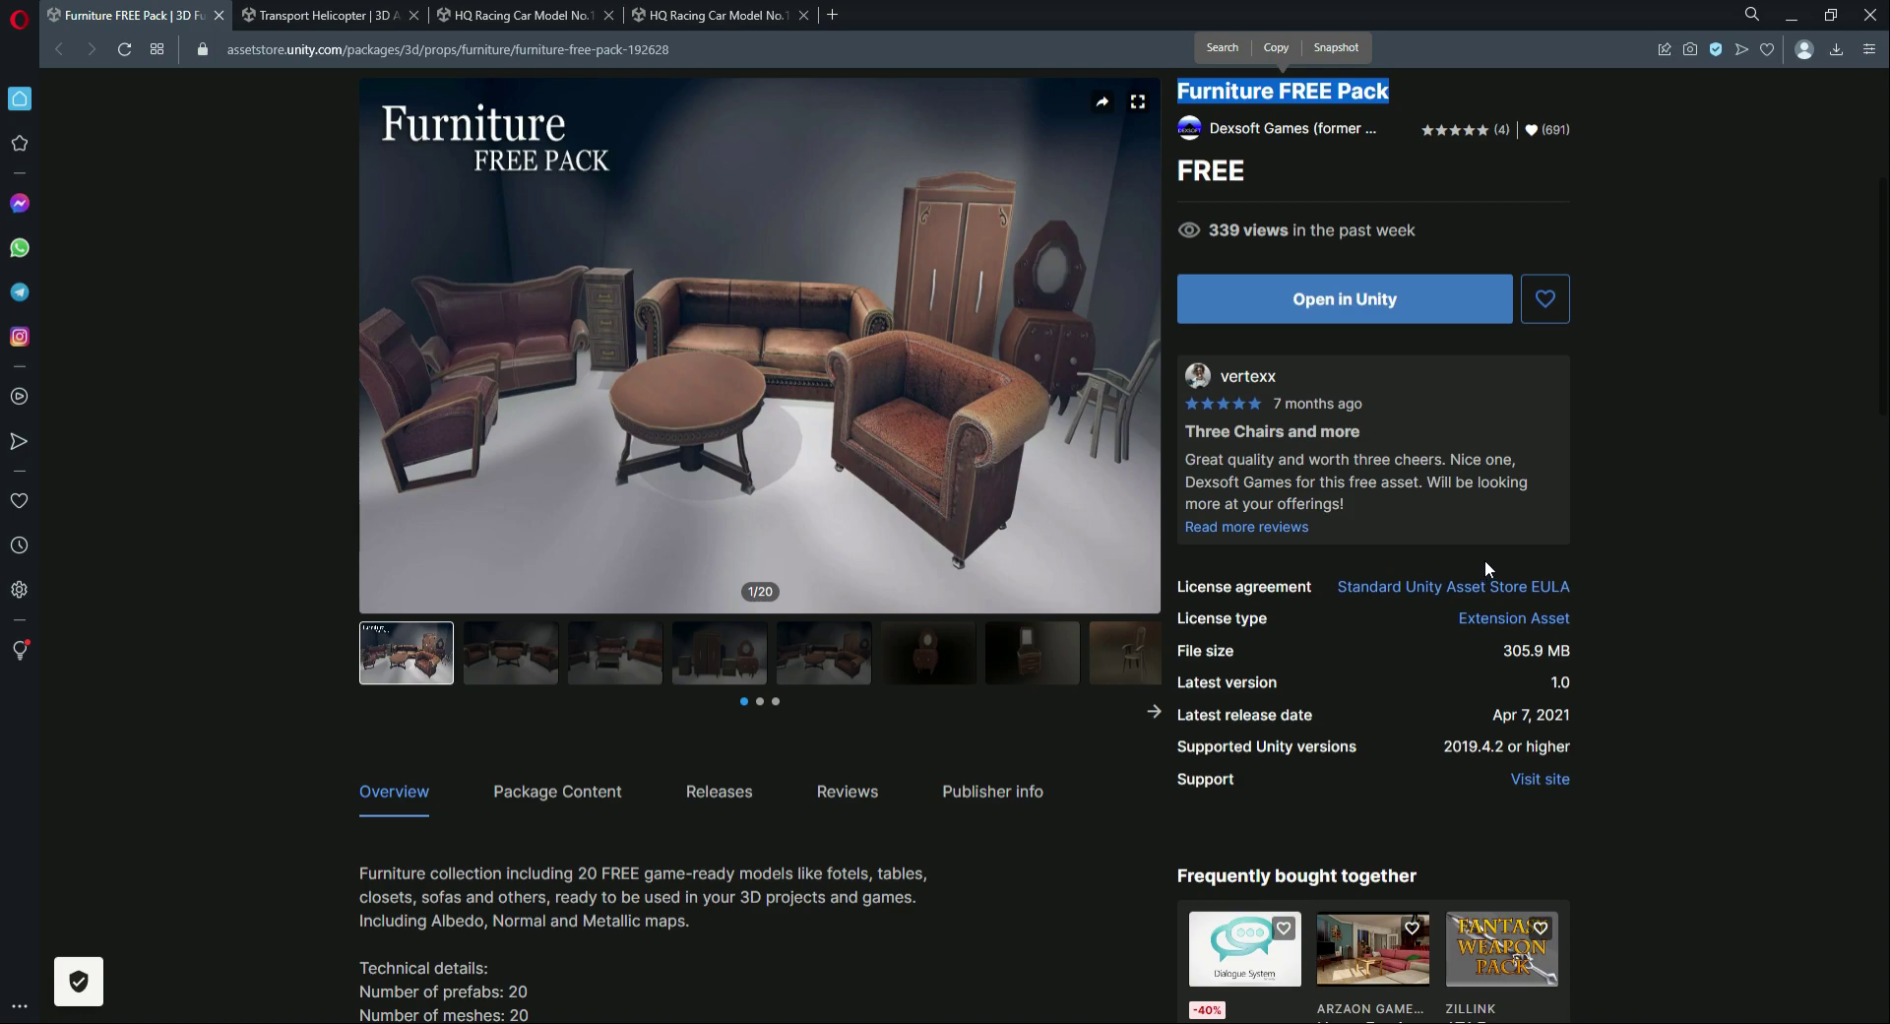
{"action": "left_click", "coordinate": [1639, 571]}
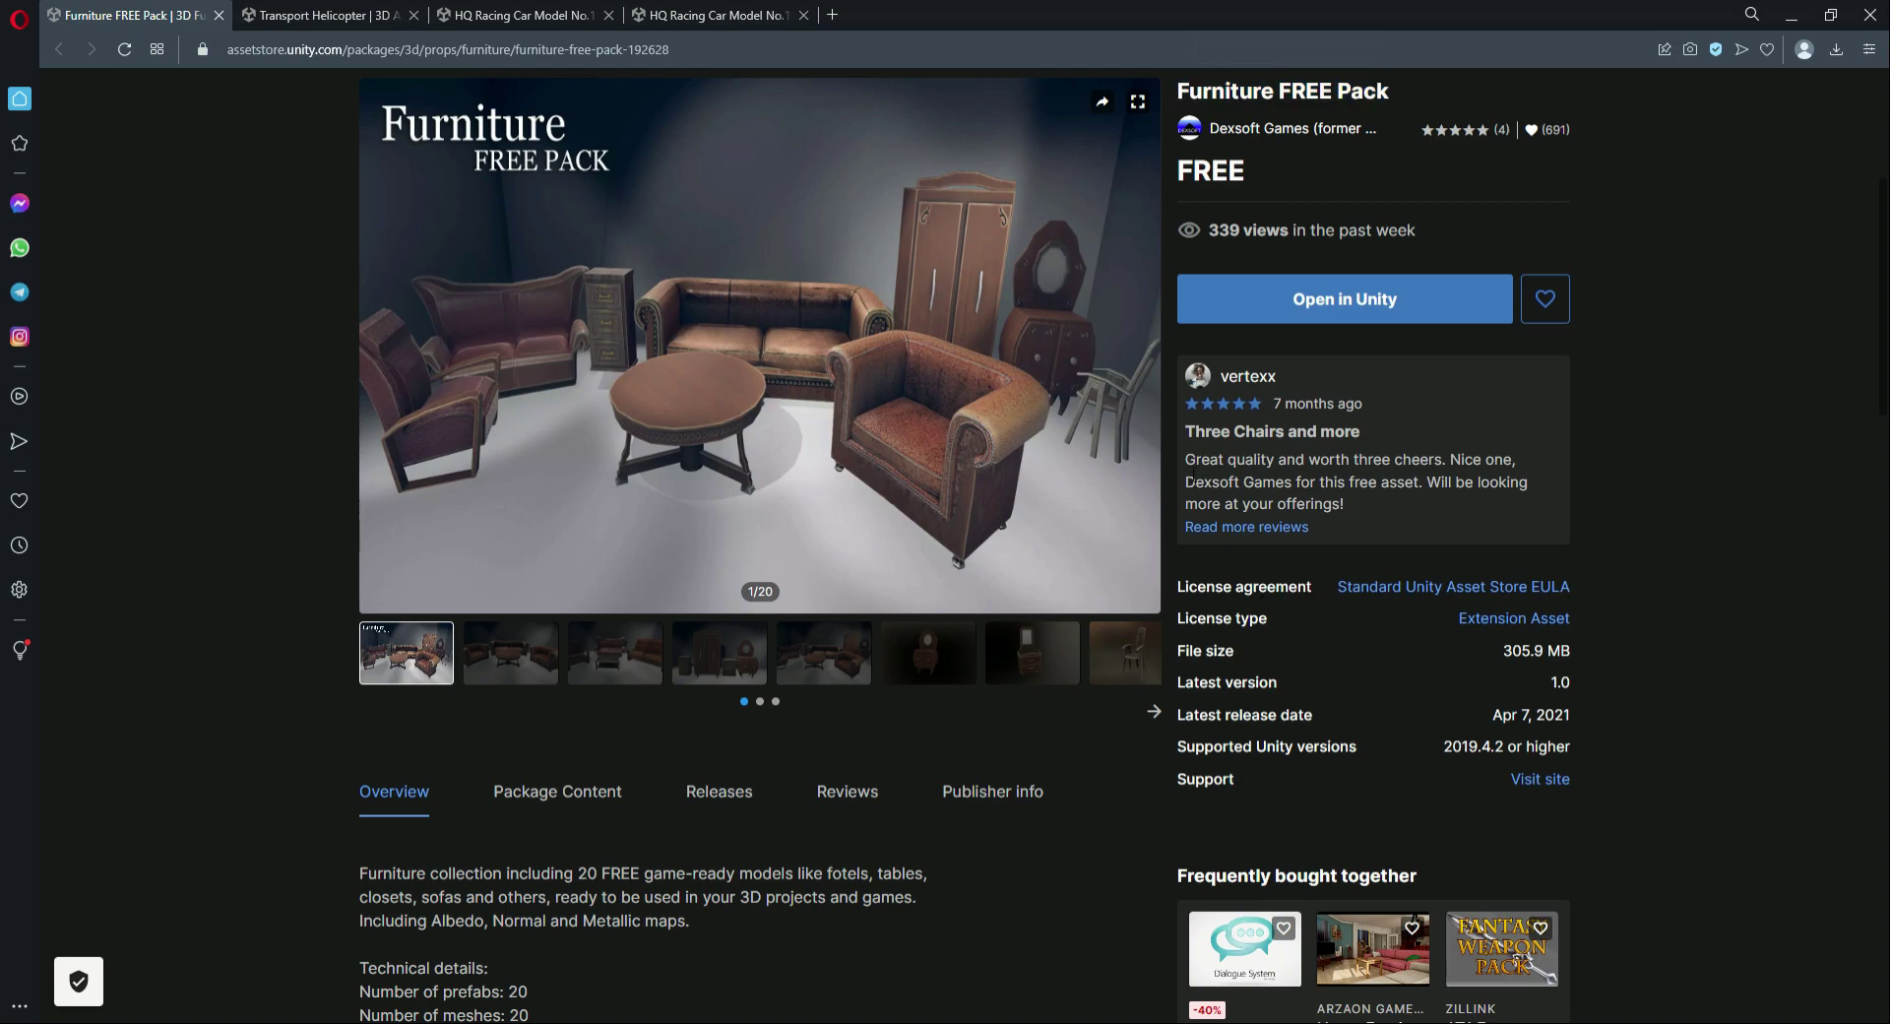
{"action": "left_click_drag", "start_coordinate": [1498, 651], "coordinate": [1579, 652]}
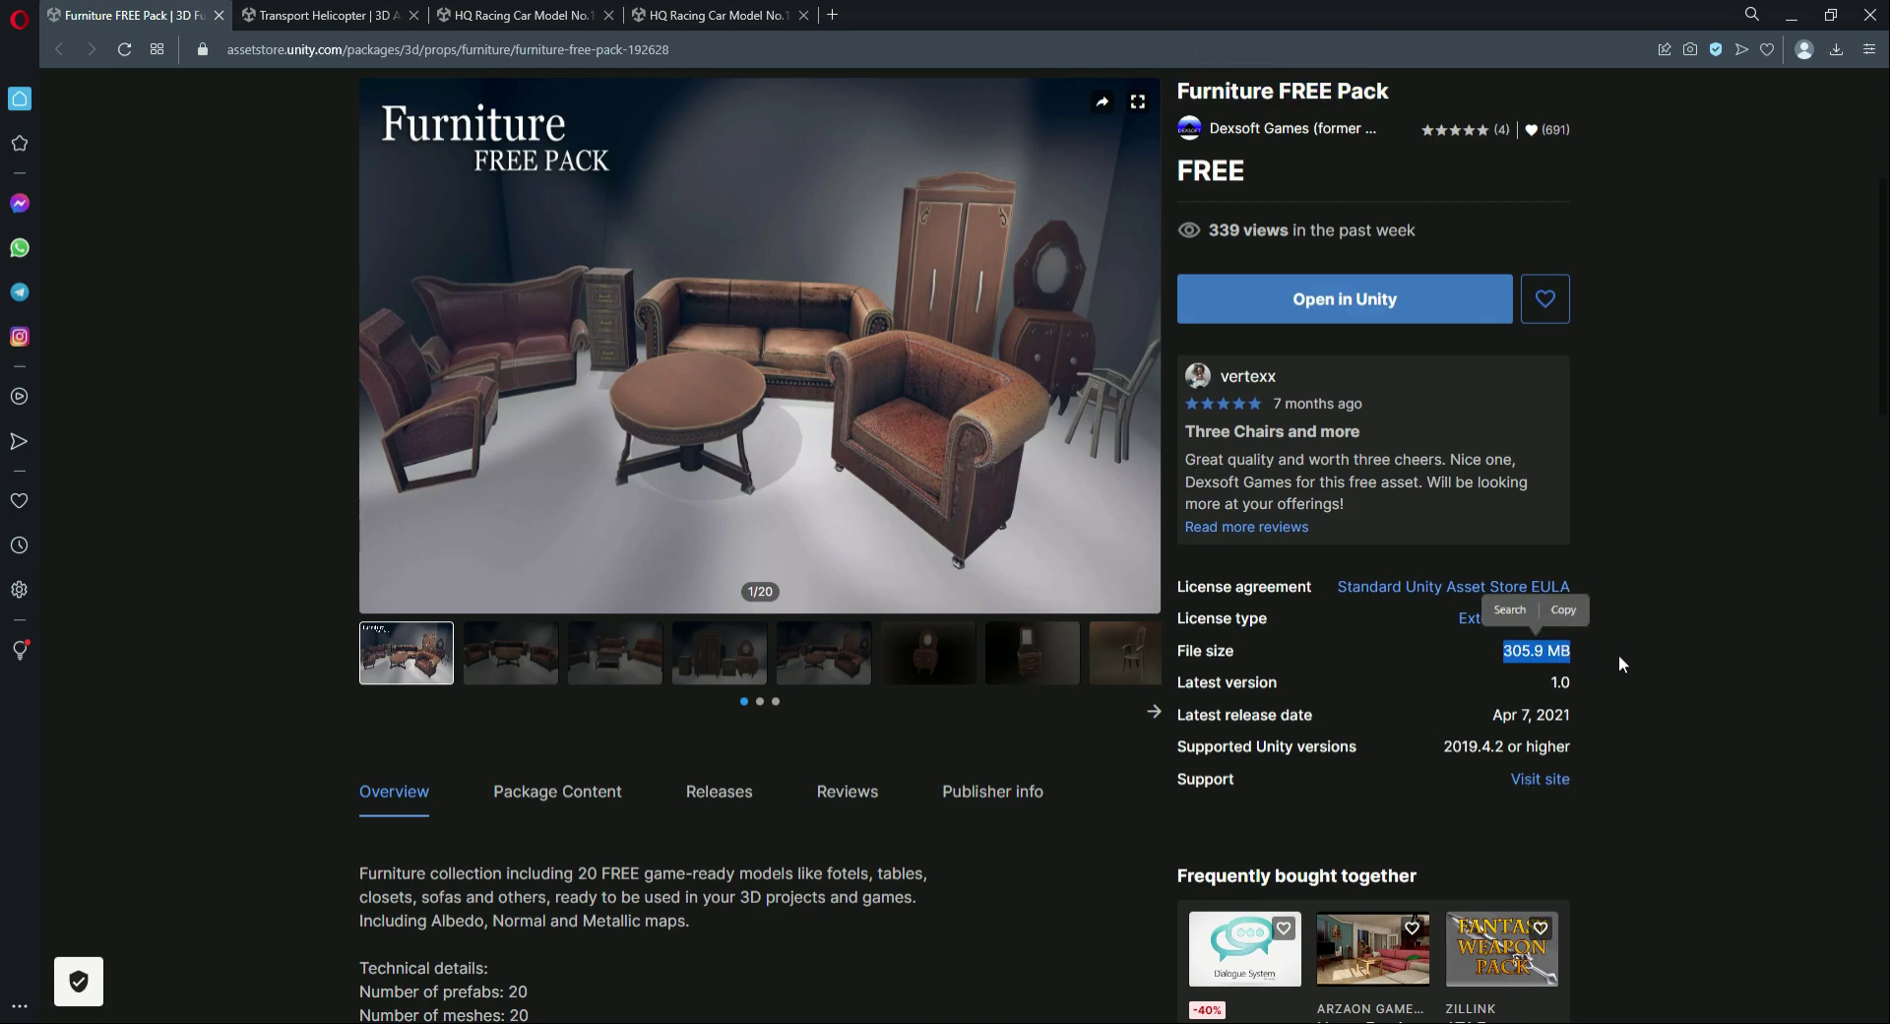
{"action": "left_click", "coordinate": [1618, 653]}
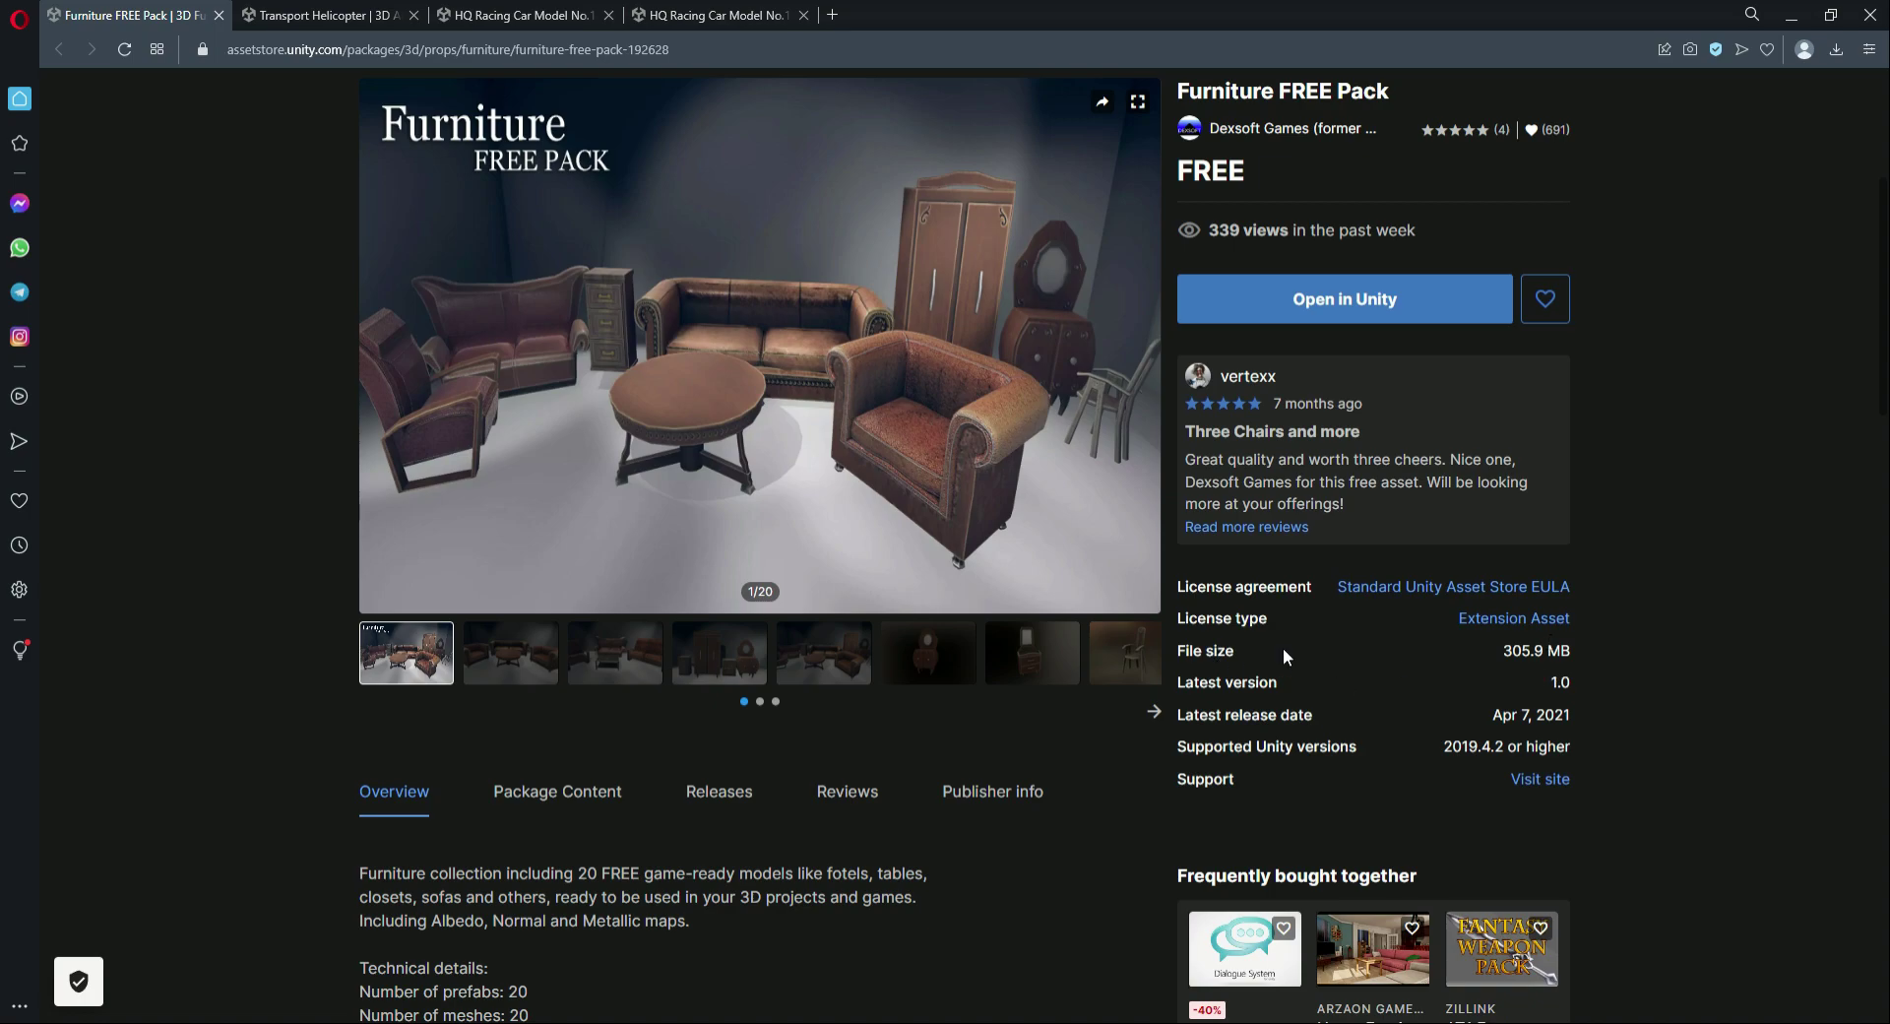
{"action": "left_click", "coordinate": [531, 665]}
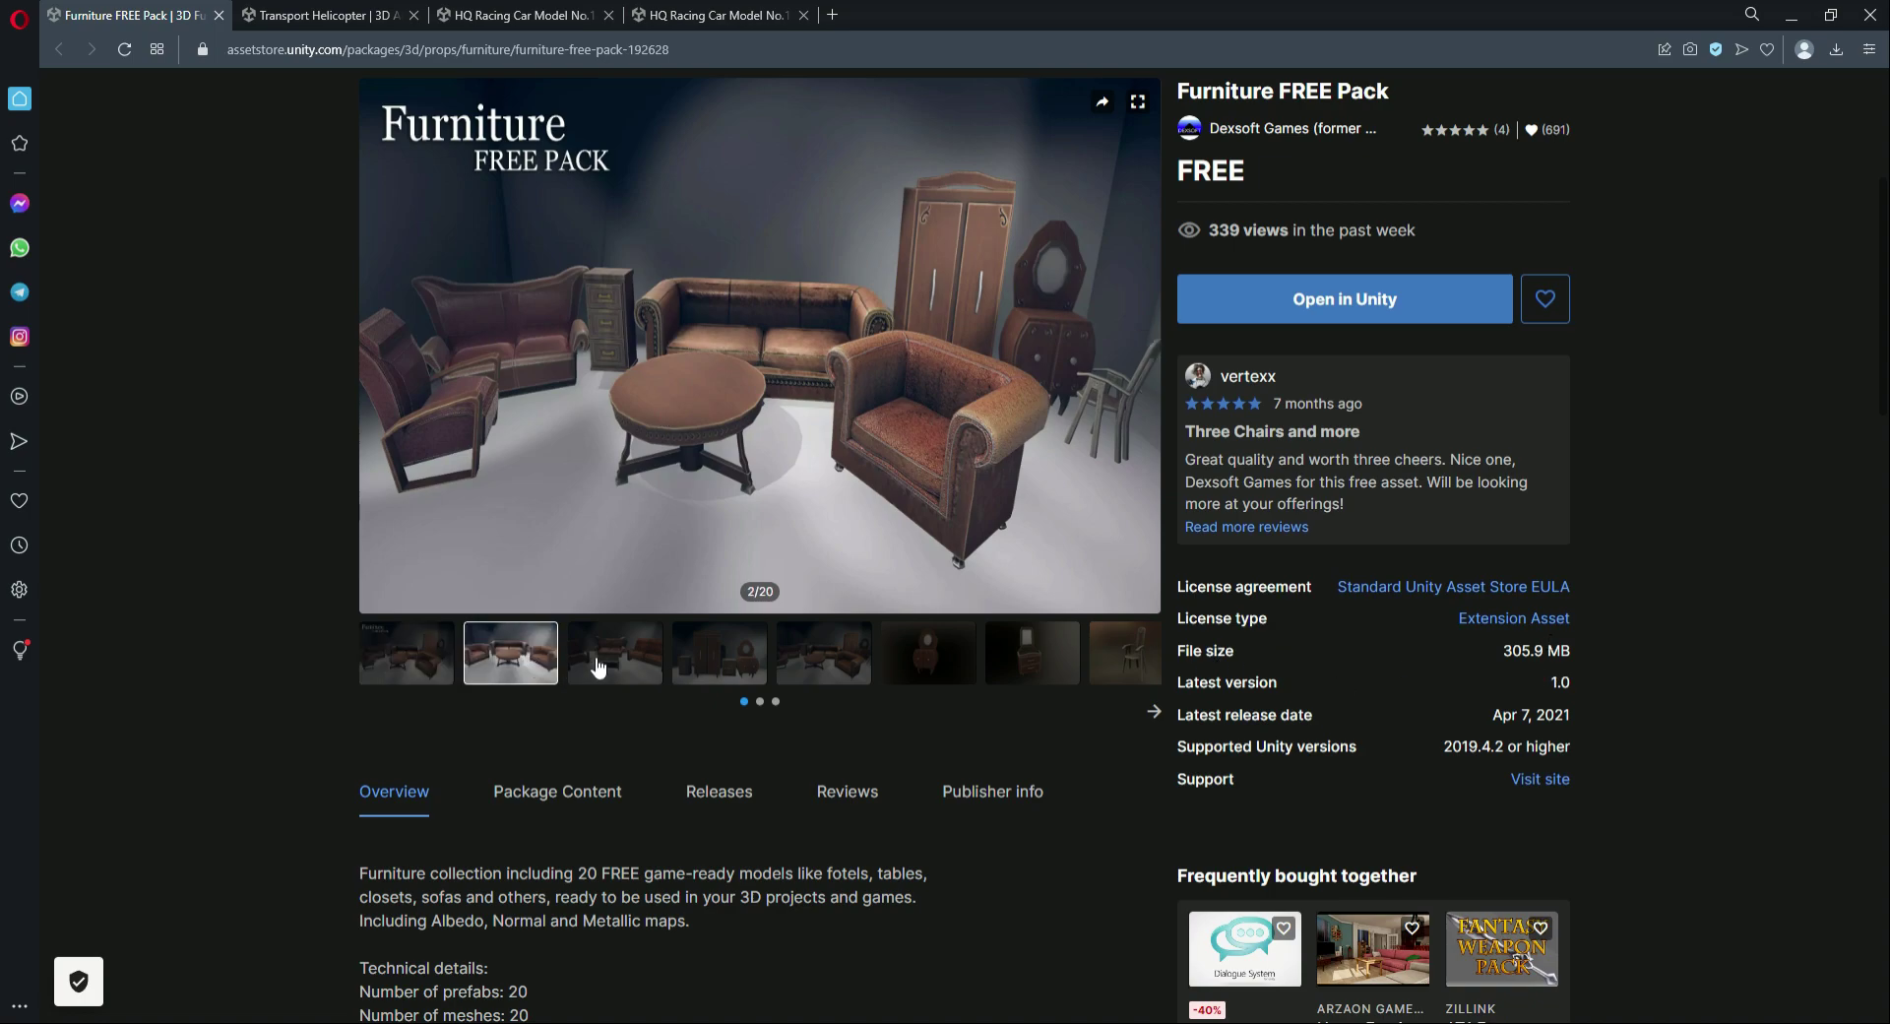
{"action": "left_click", "coordinate": [425, 667]}
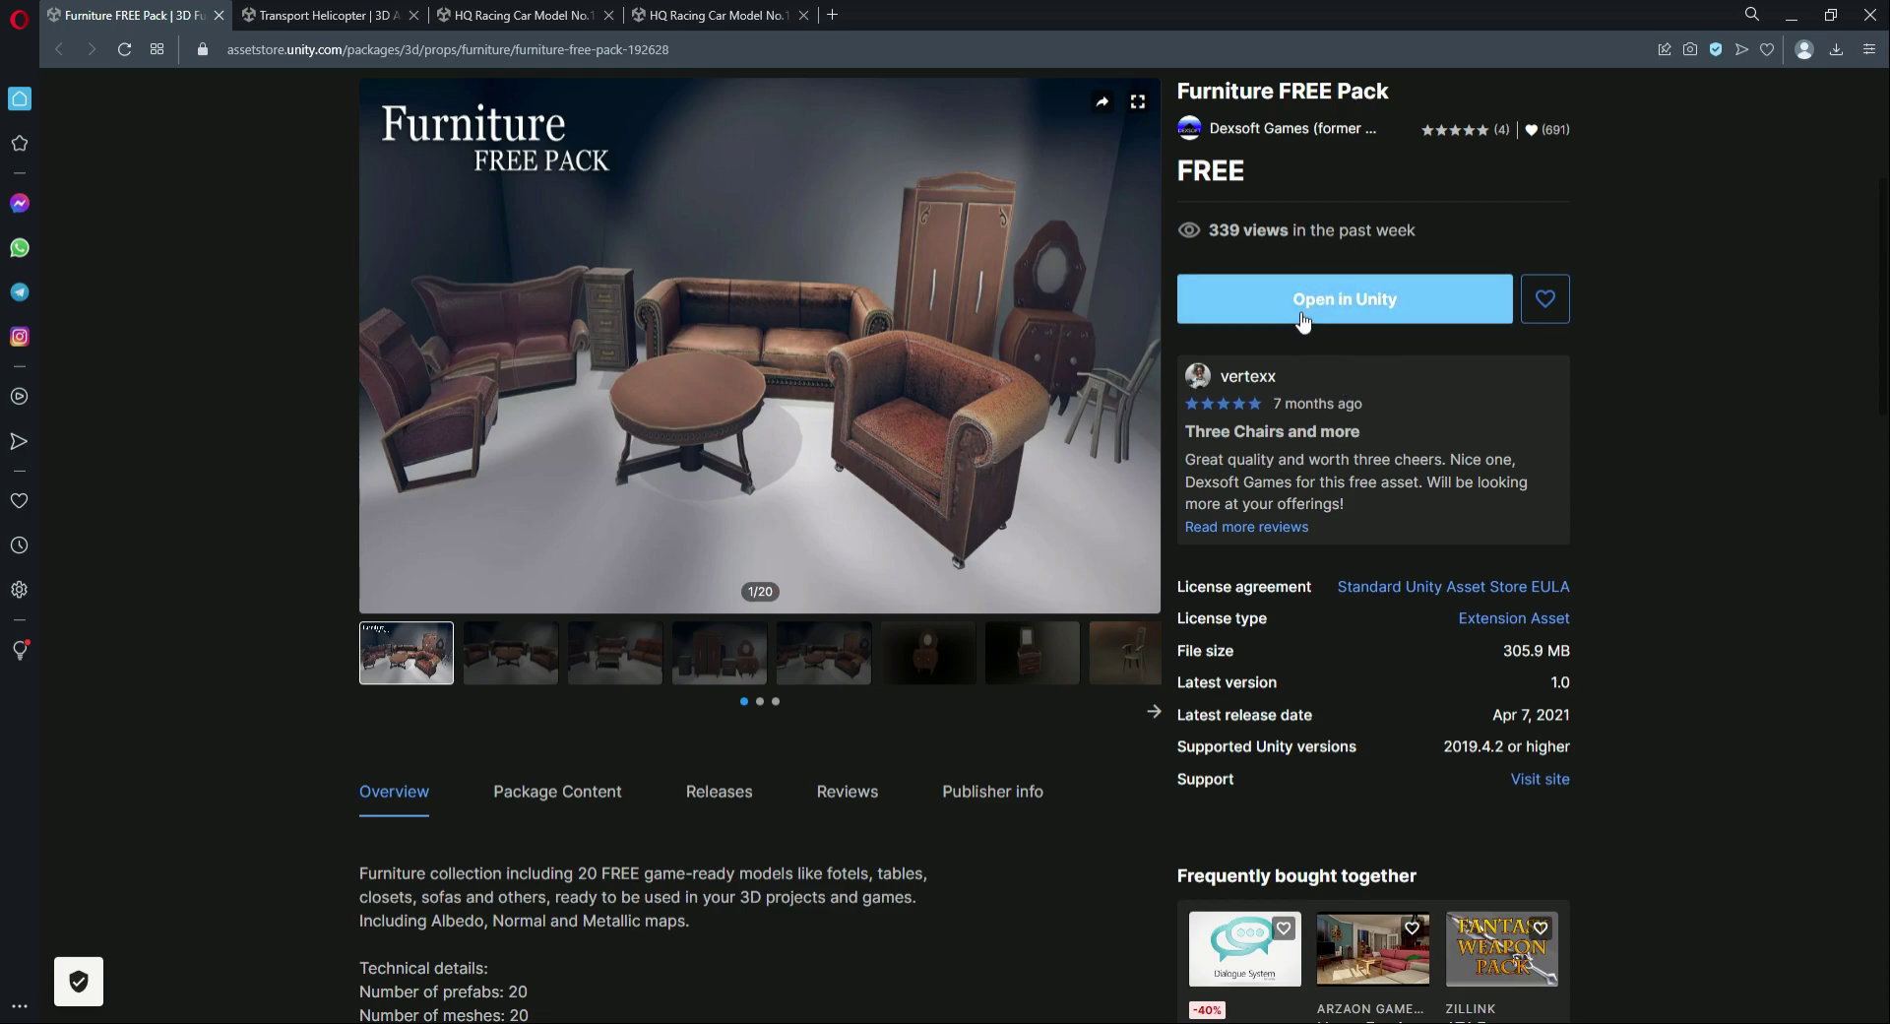
Open the Furniture FREE Pack in the Unity Editor's Package Manager from its Asset Store page
{"action": "left_click", "coordinate": [1380, 307]}
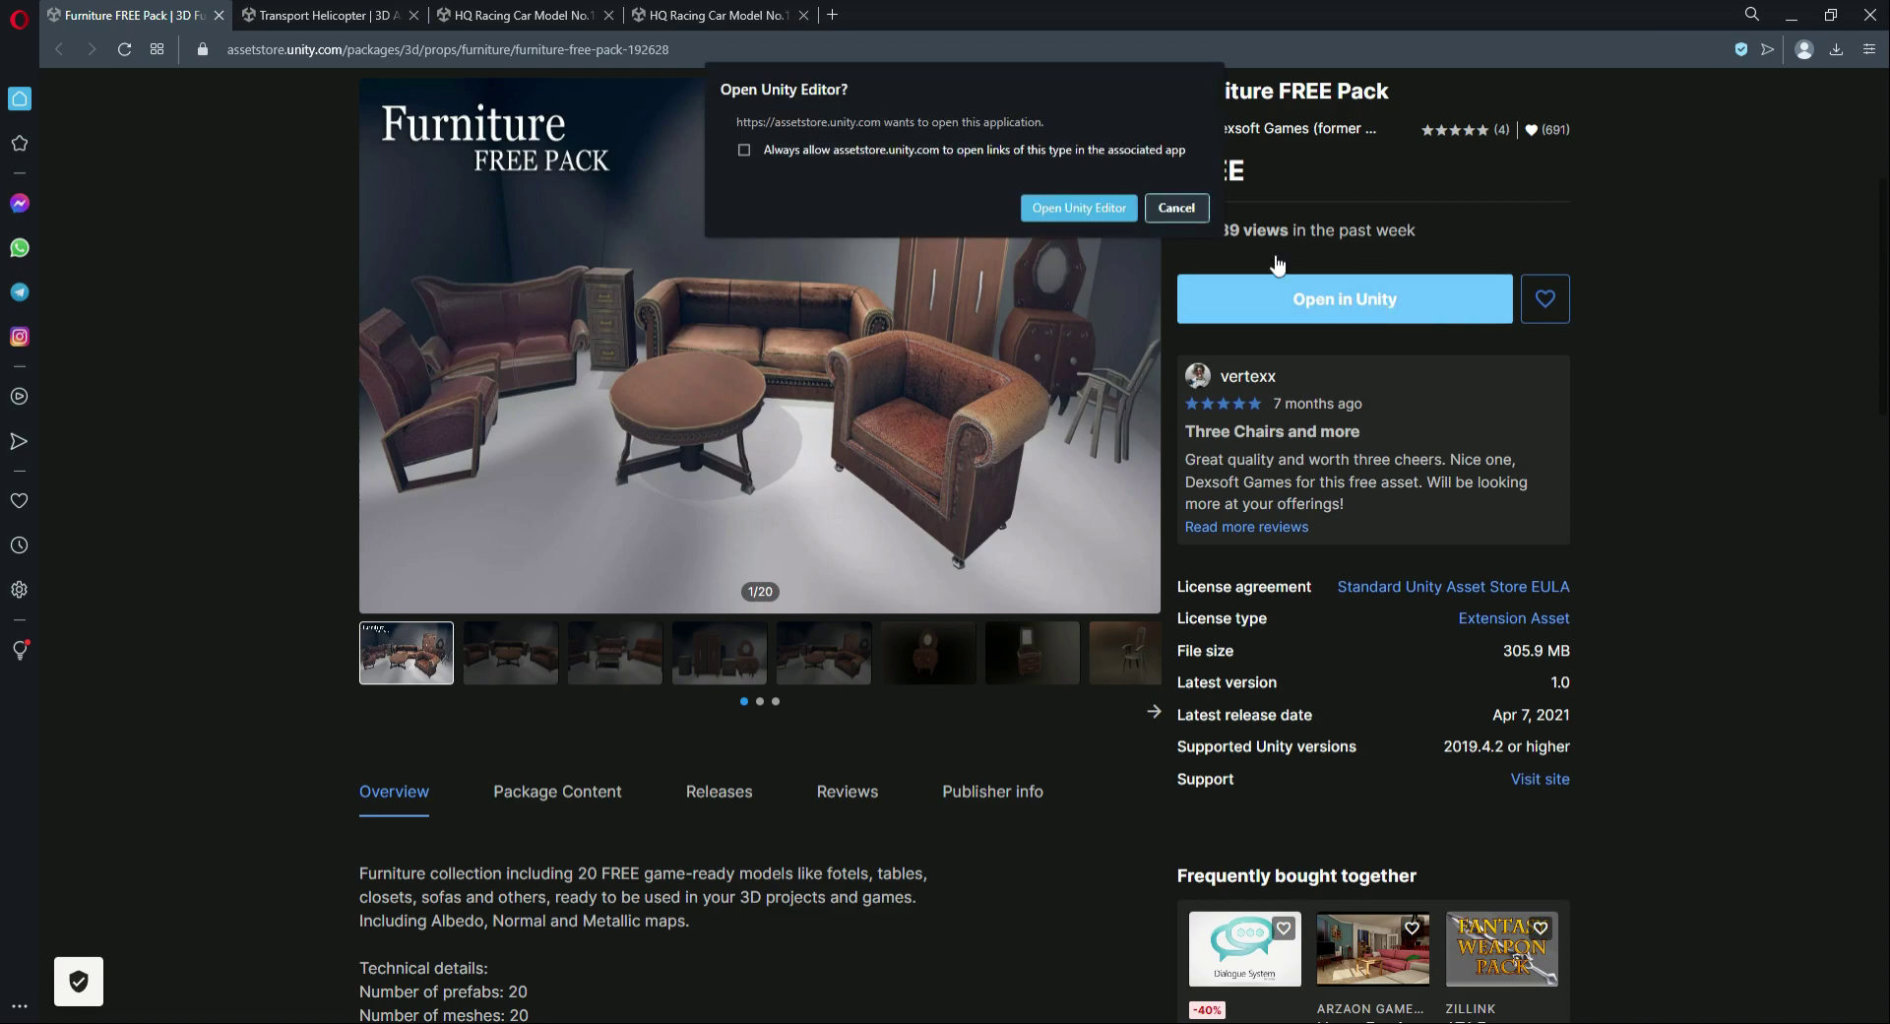
{"action": "left_click", "coordinate": [1078, 209]}
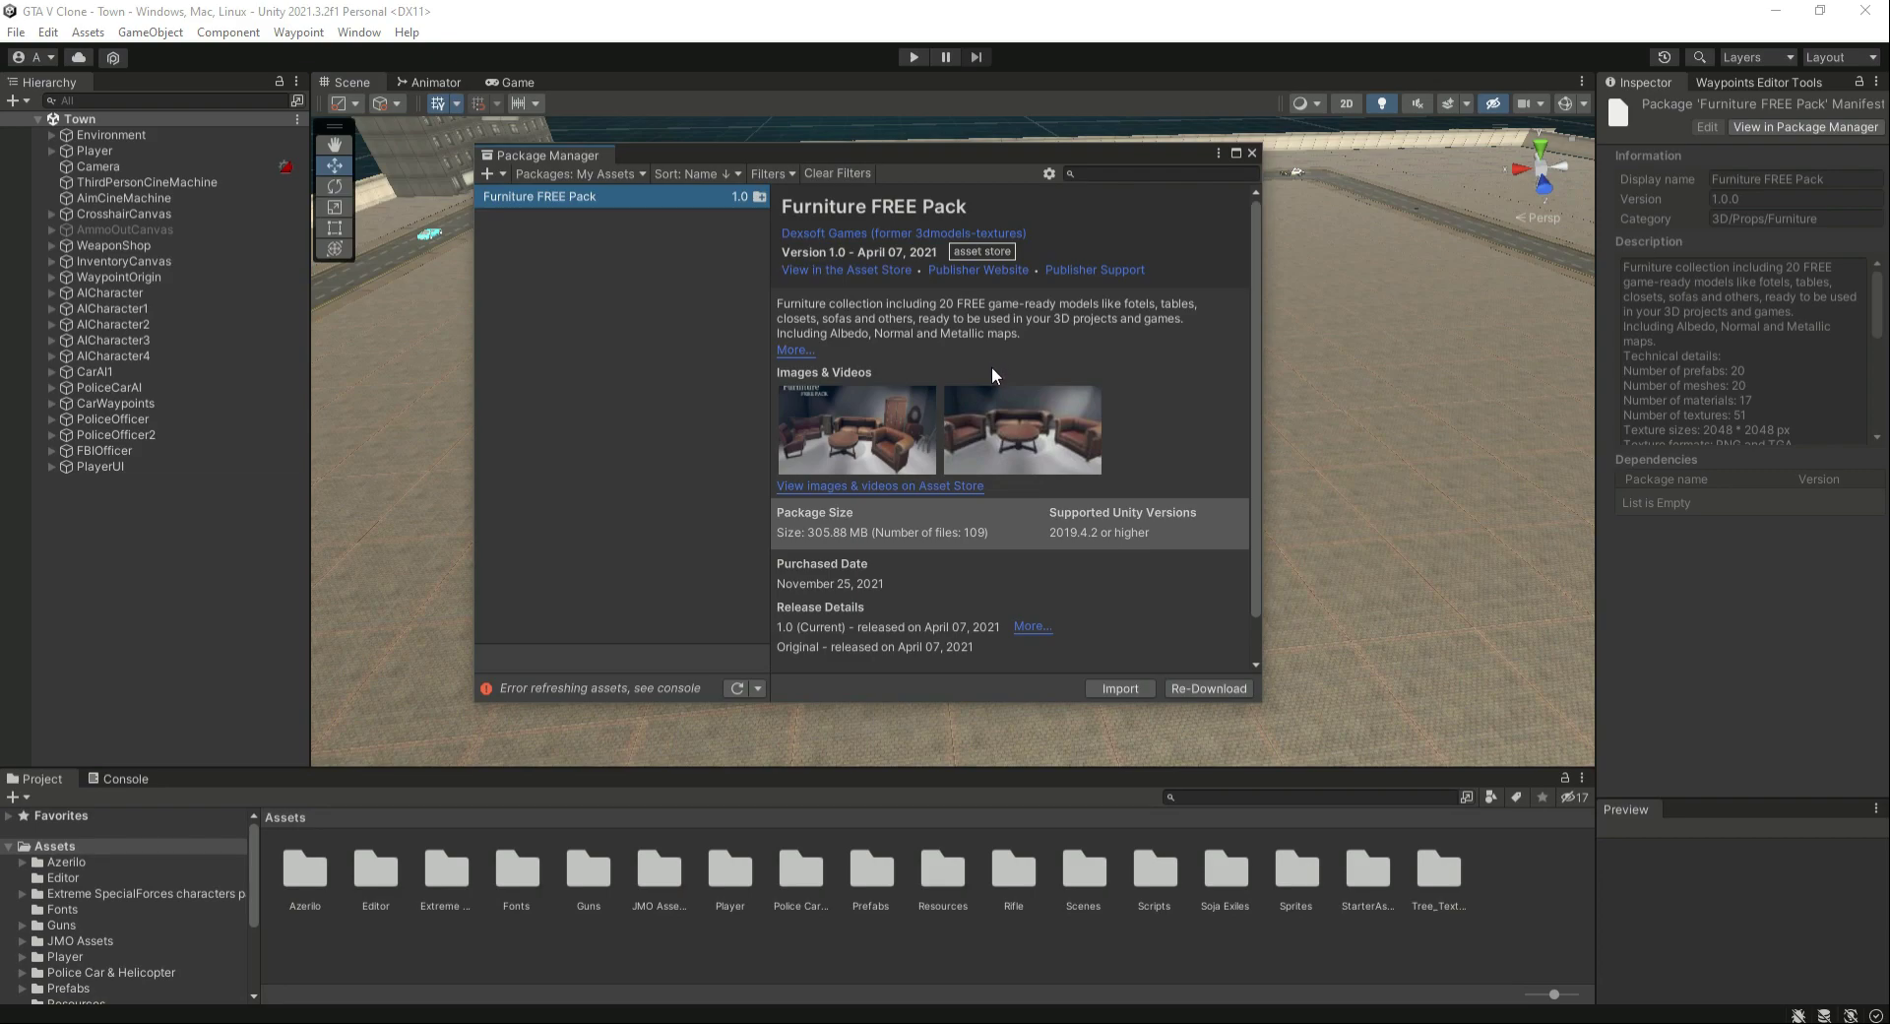
{"action": "scroll", "coordinate": [1000, 392], "scroll_direction": "down", "scroll_amount": 1}
{"action": "scroll", "coordinate": [1002, 392], "scroll_direction": "up", "scroll_amount": 1}
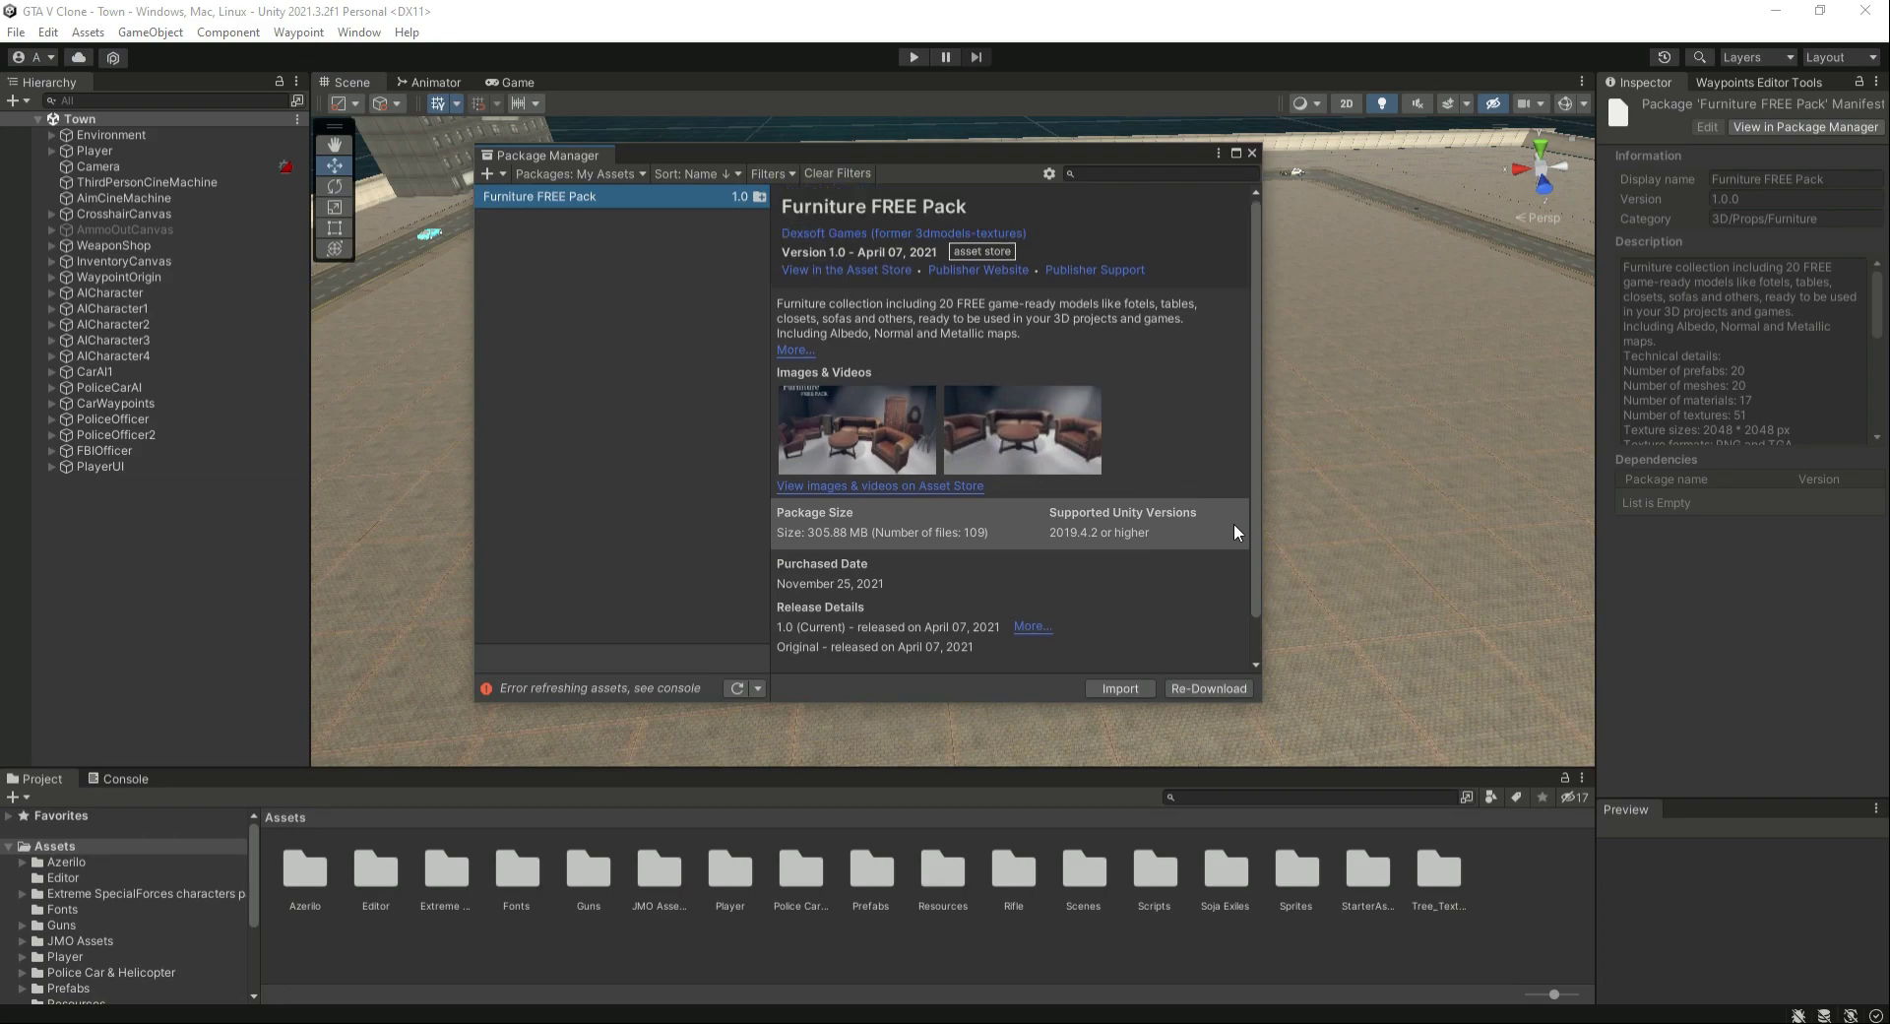
Import all files of the Furniture FREE Pack into the project and close the Package Manager
{"action": "left_click", "coordinate": [1108, 687]}
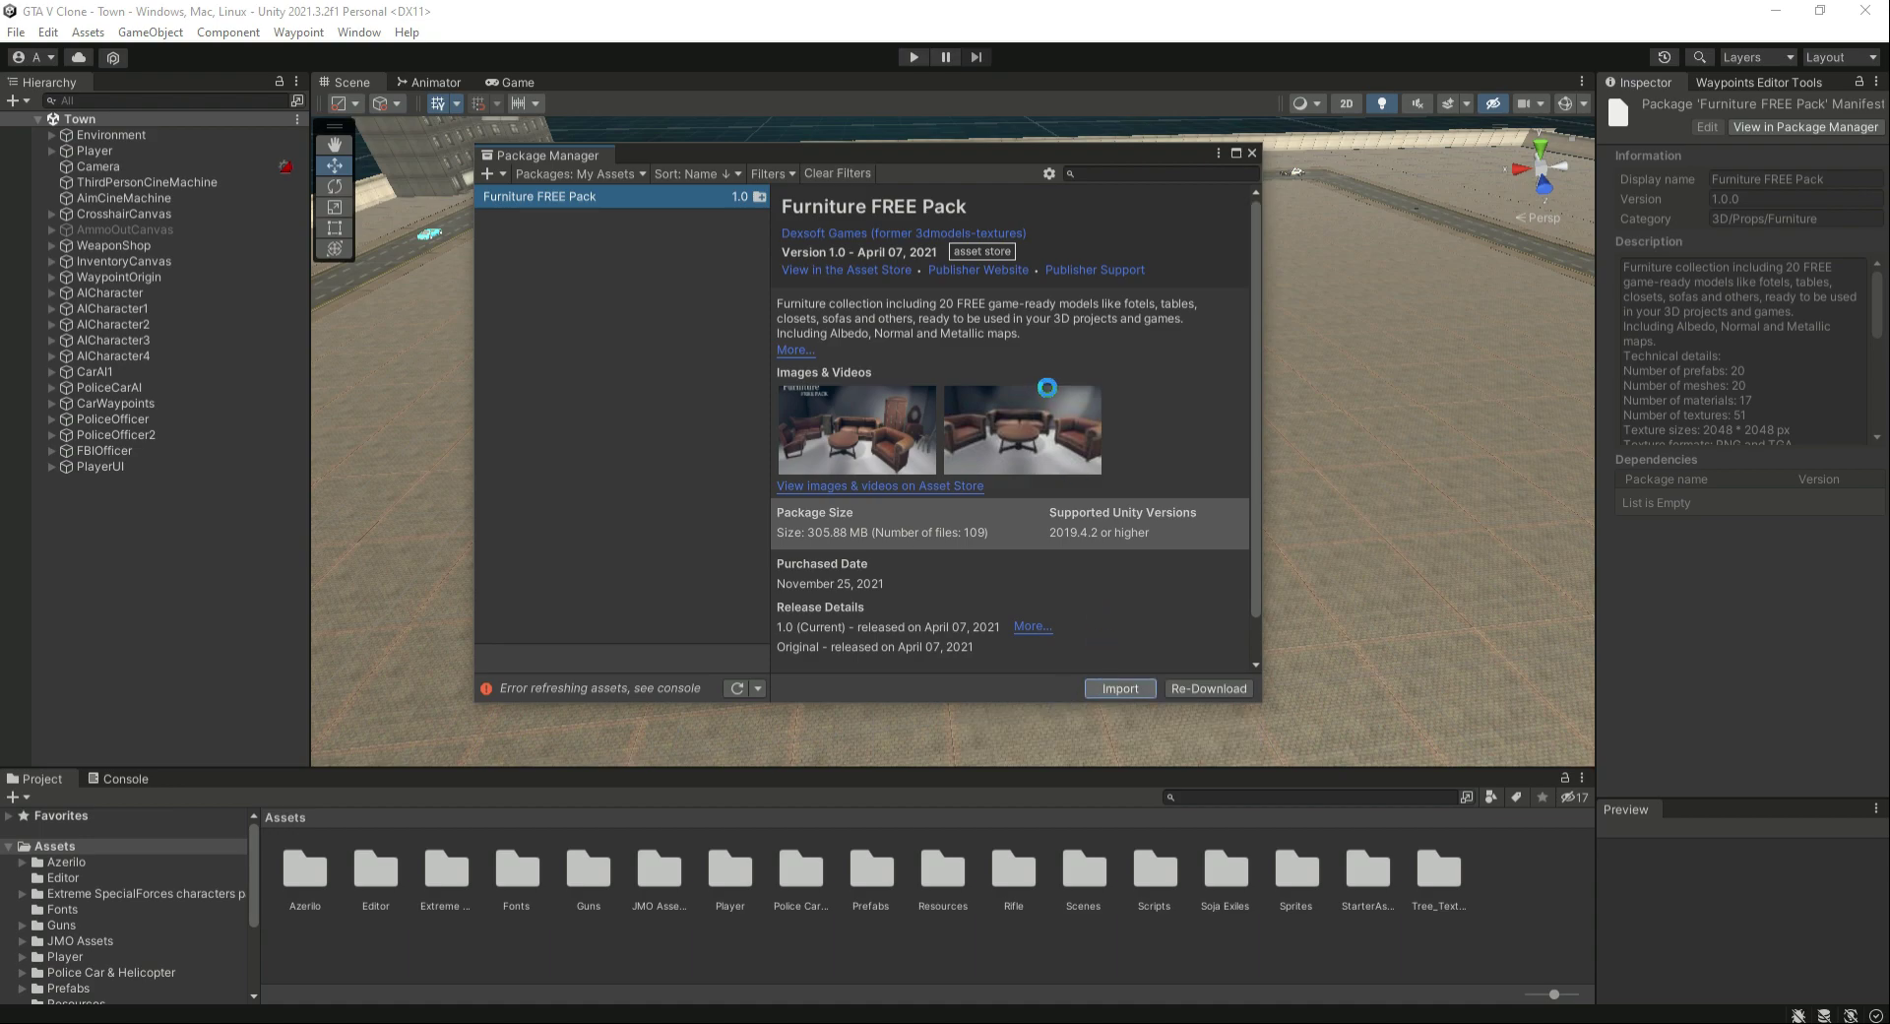
{"action": "scroll", "coordinate": [911, 475], "scroll_direction": "down", "scroll_amount": 10}
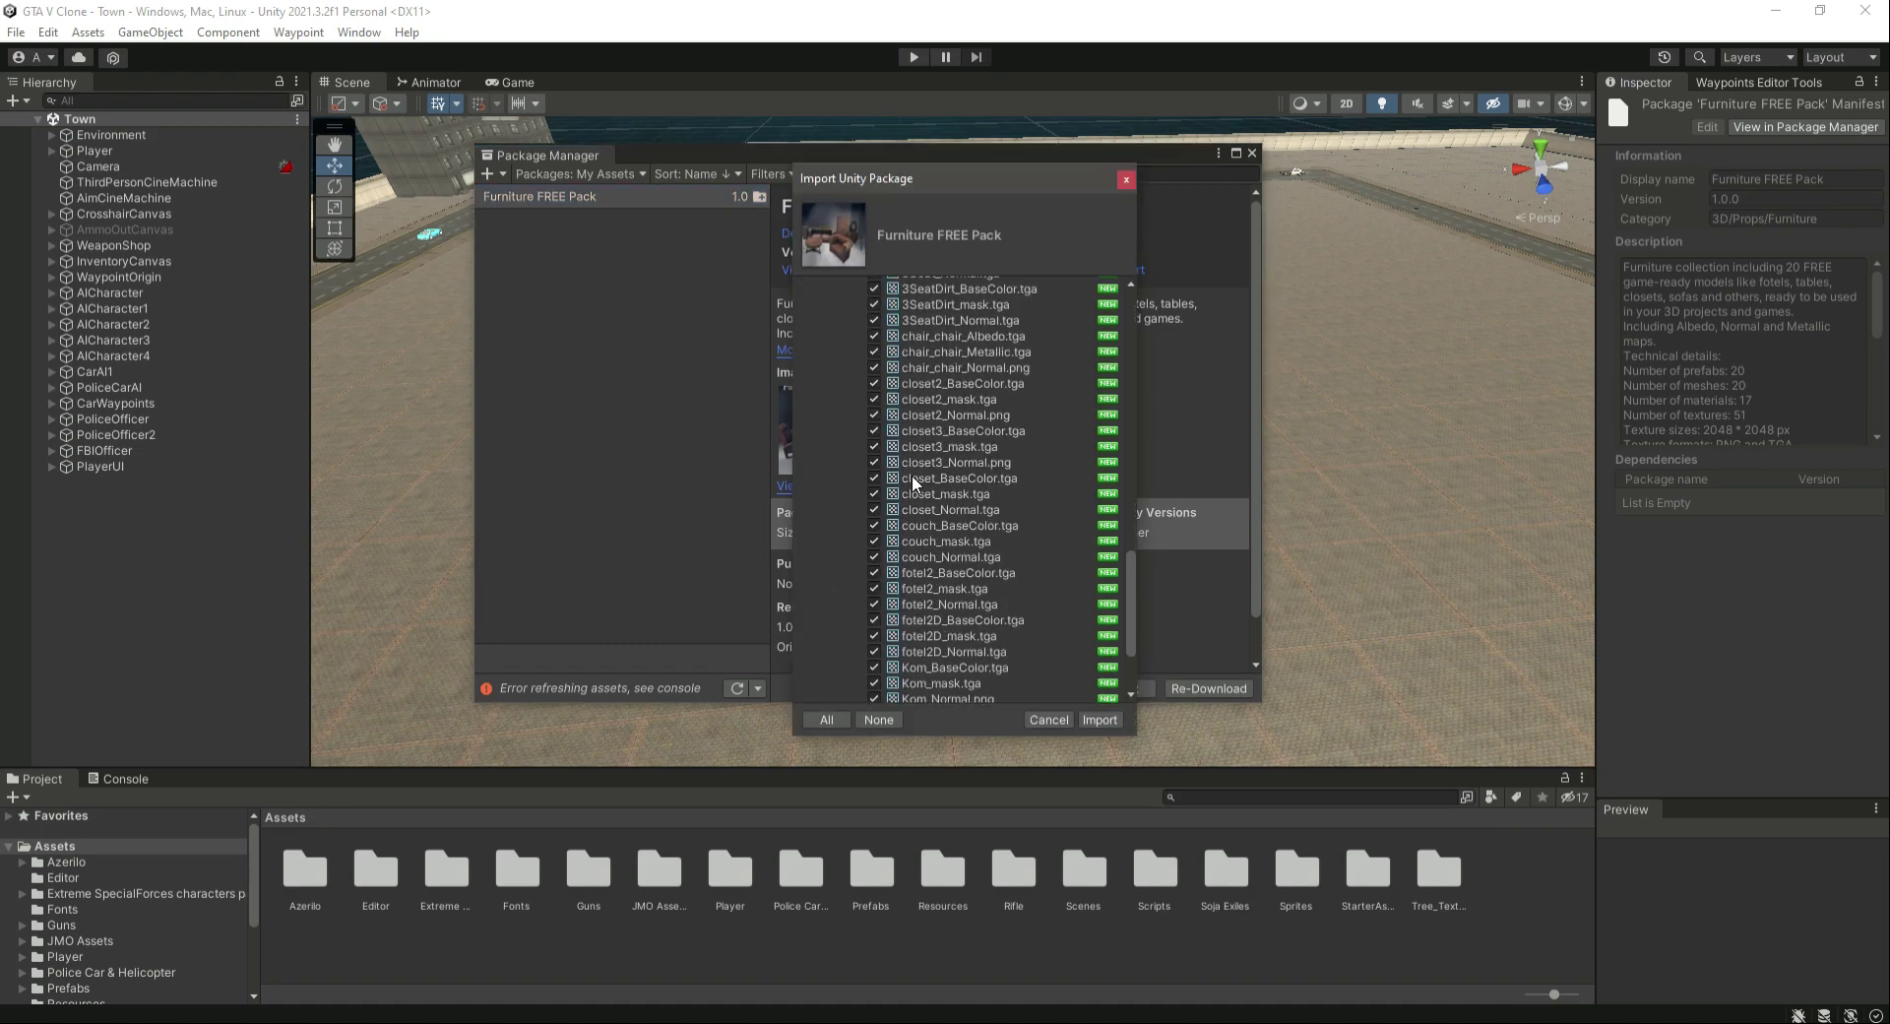
{"action": "scroll", "coordinate": [912, 474], "scroll_direction": "up", "scroll_amount": 10}
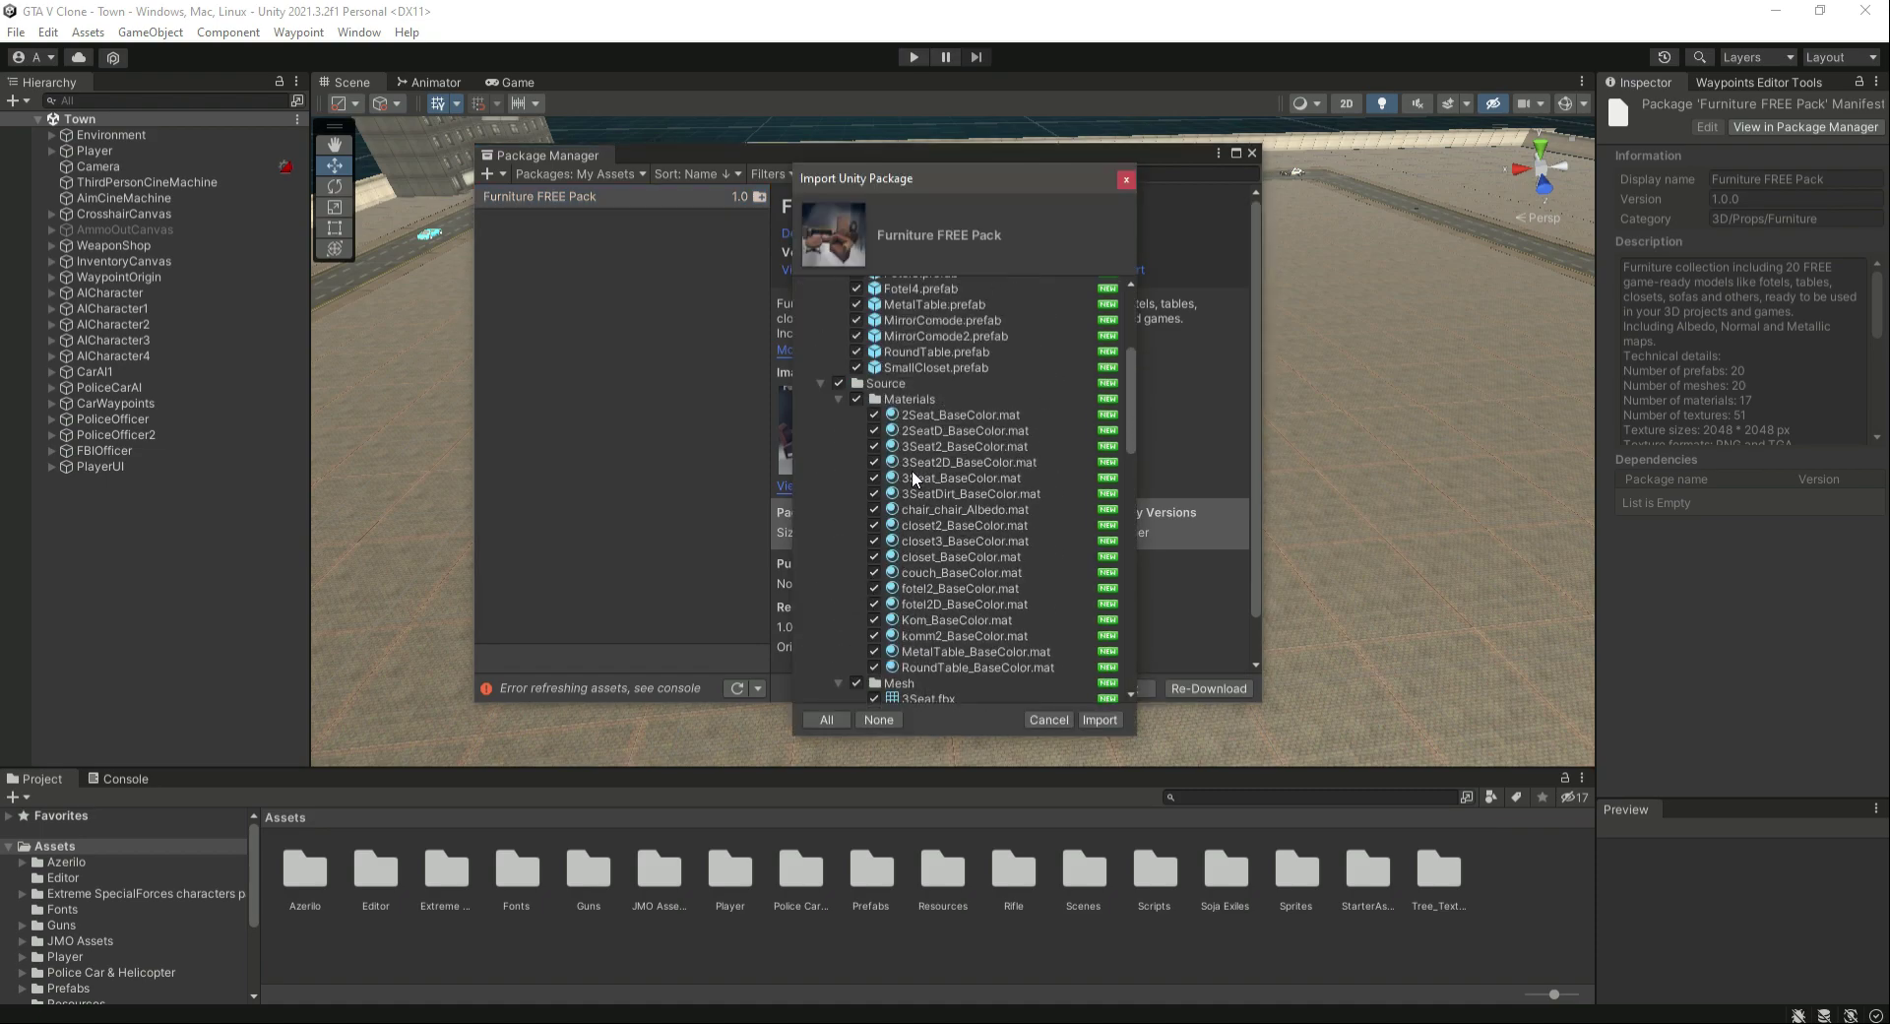
{"action": "scroll", "coordinate": [912, 477], "scroll_direction": "up", "scroll_amount": 5}
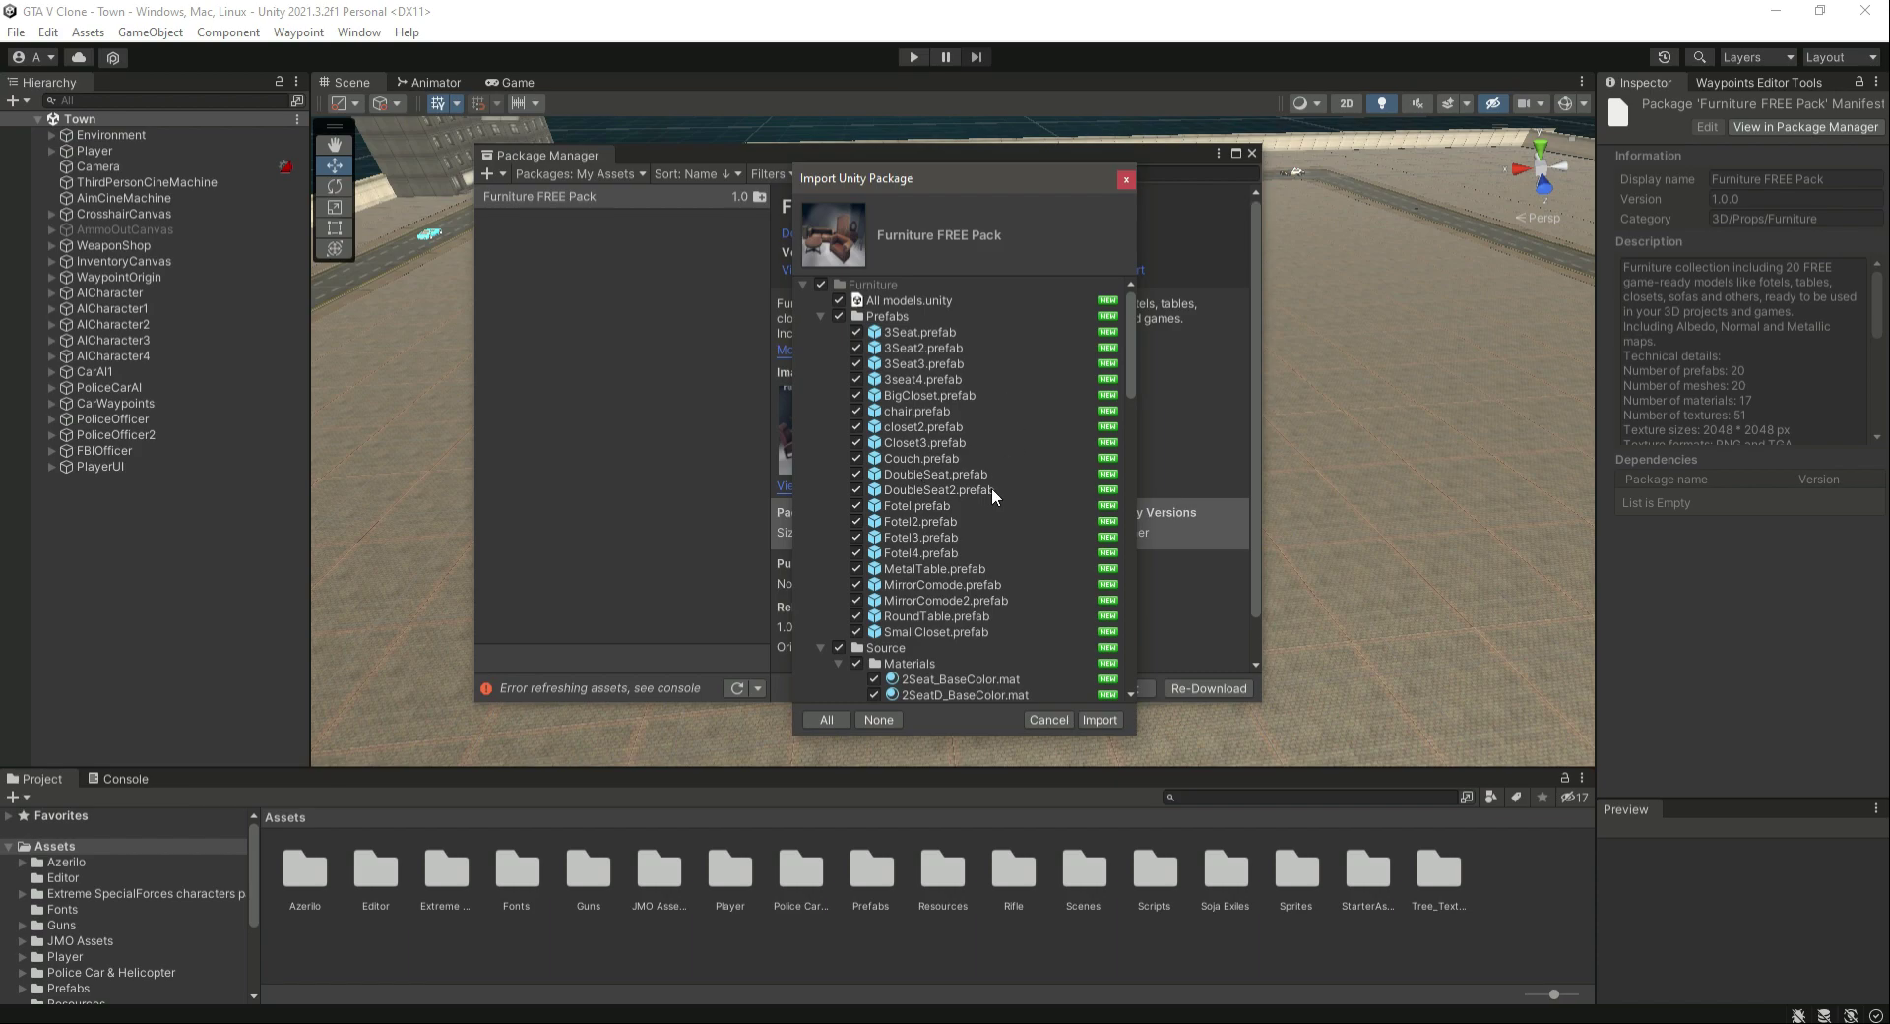
{"action": "left_click", "coordinate": [1099, 720]}
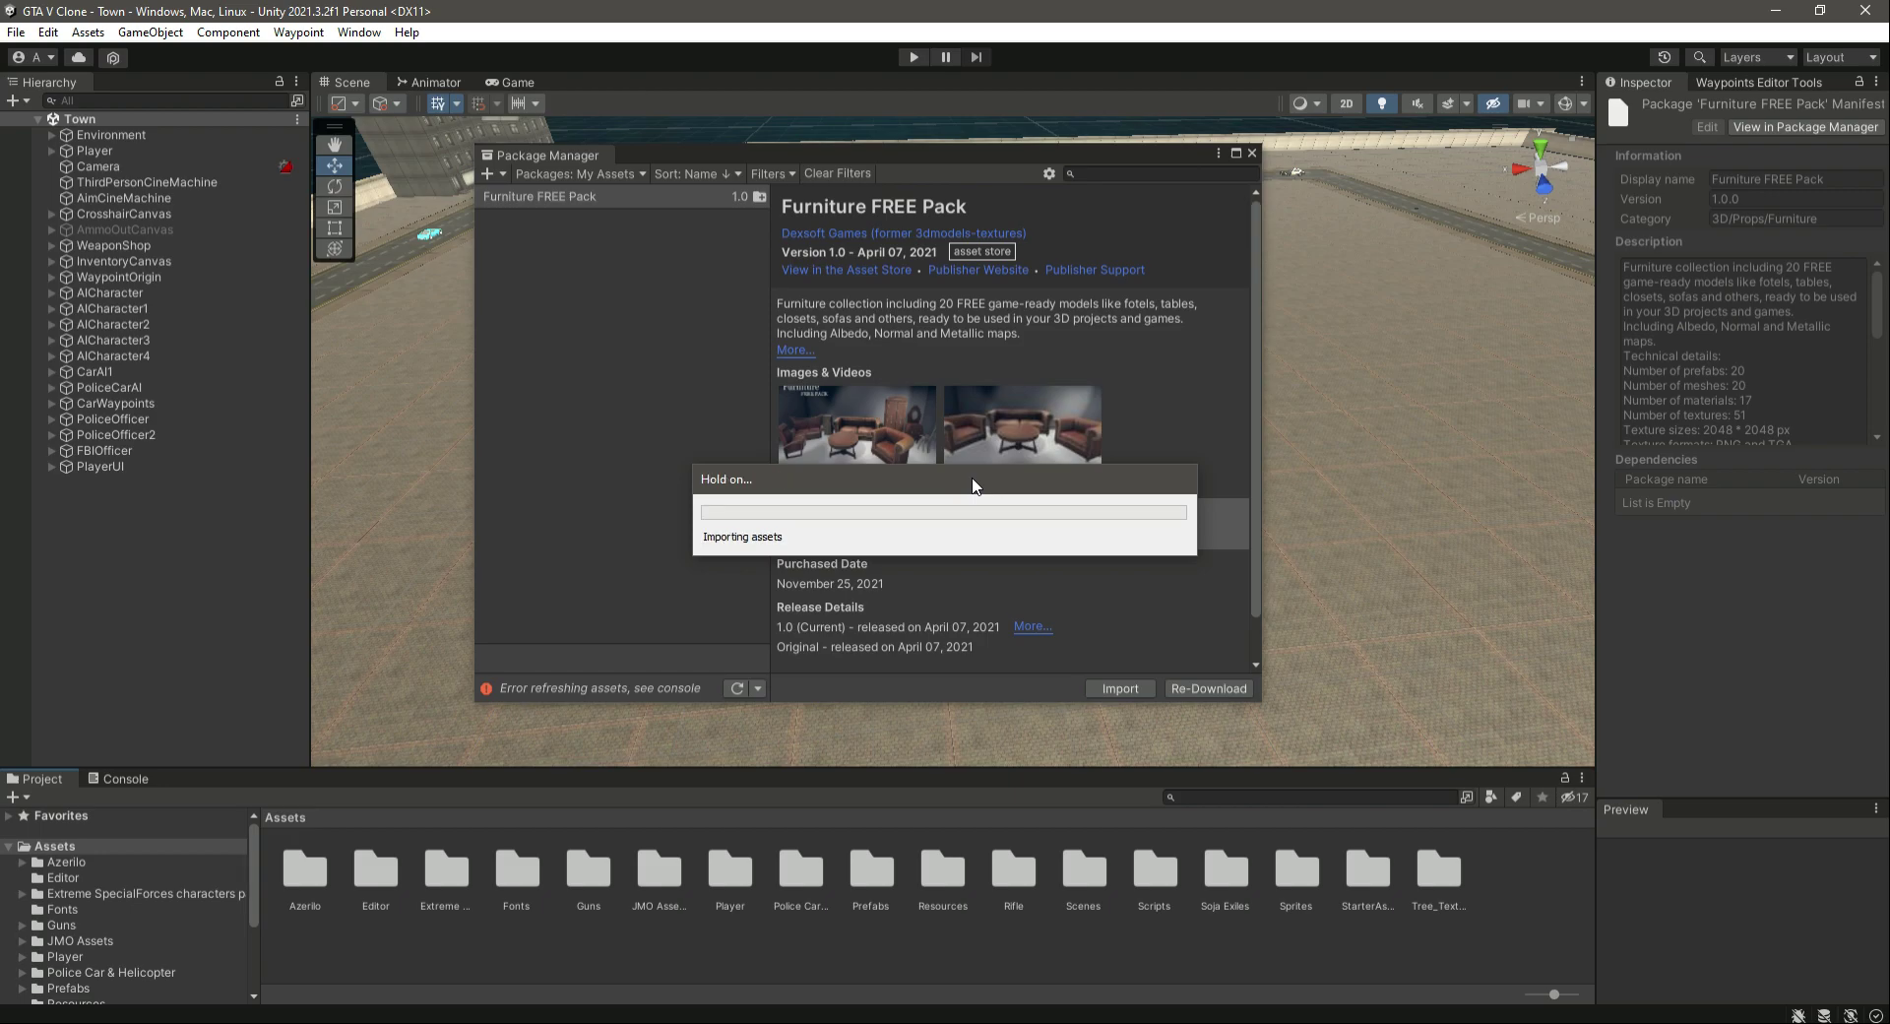
{"action": "left_click", "coordinate": [1251, 153]}
Open the Prefabs subfolder of the imported Furniture folder and preview the 3Seat prefab in an enlarged preview
{"action": "scroll", "coordinate": [91, 892], "scroll_direction": "down", "scroll_amount": 5}
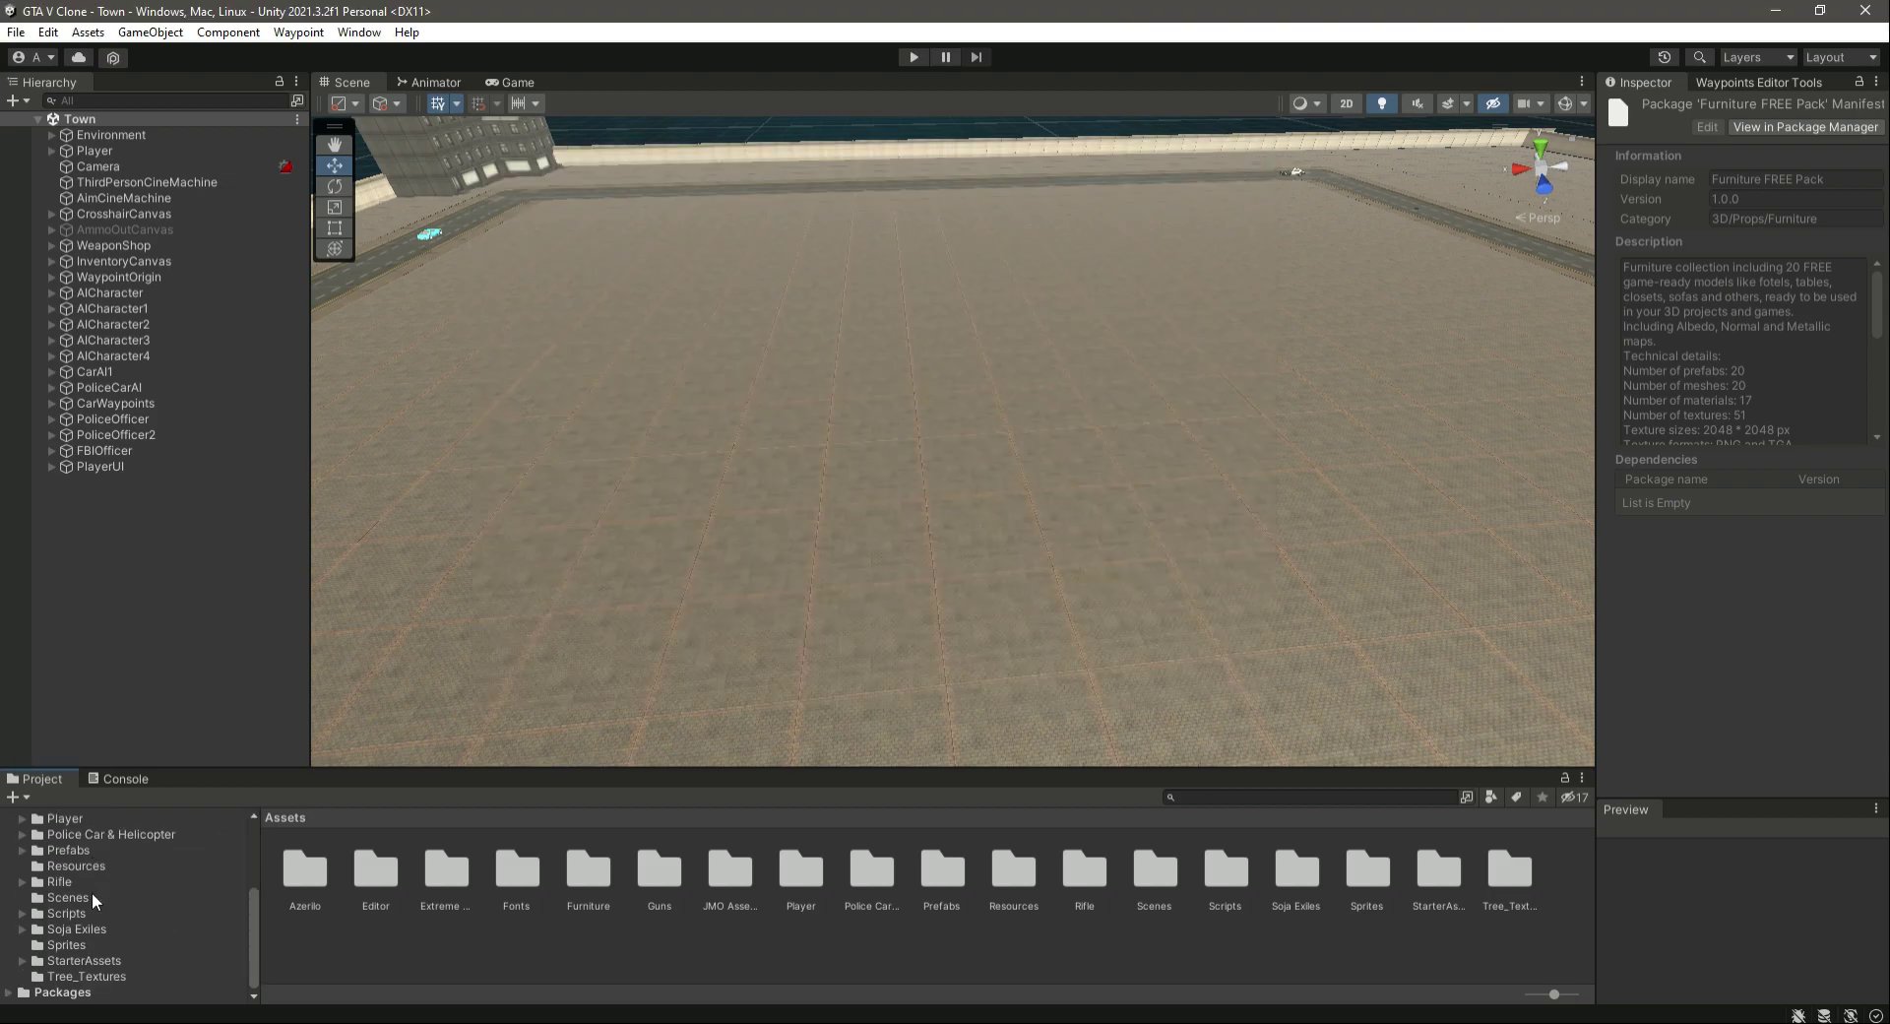
{"action": "scroll", "coordinate": [67, 886], "scroll_direction": "up", "scroll_amount": 5}
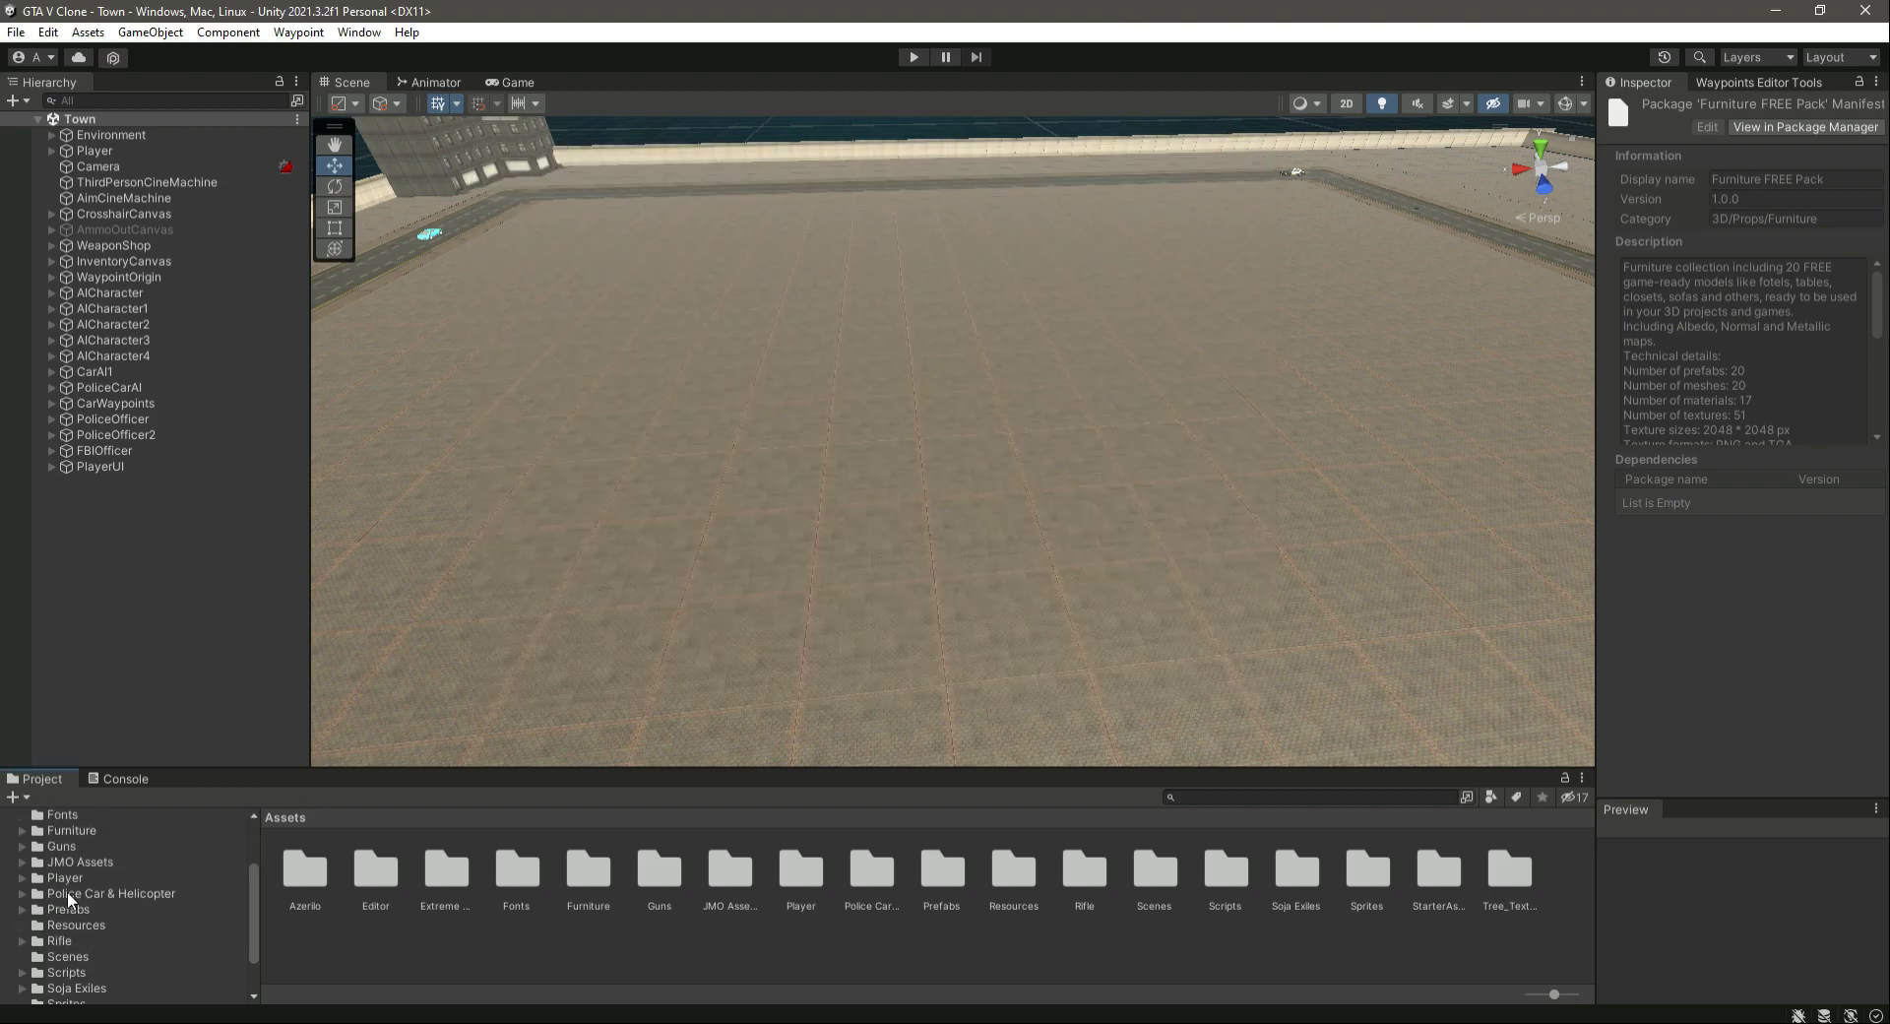
{"action": "left_click", "coordinate": [67, 890]}
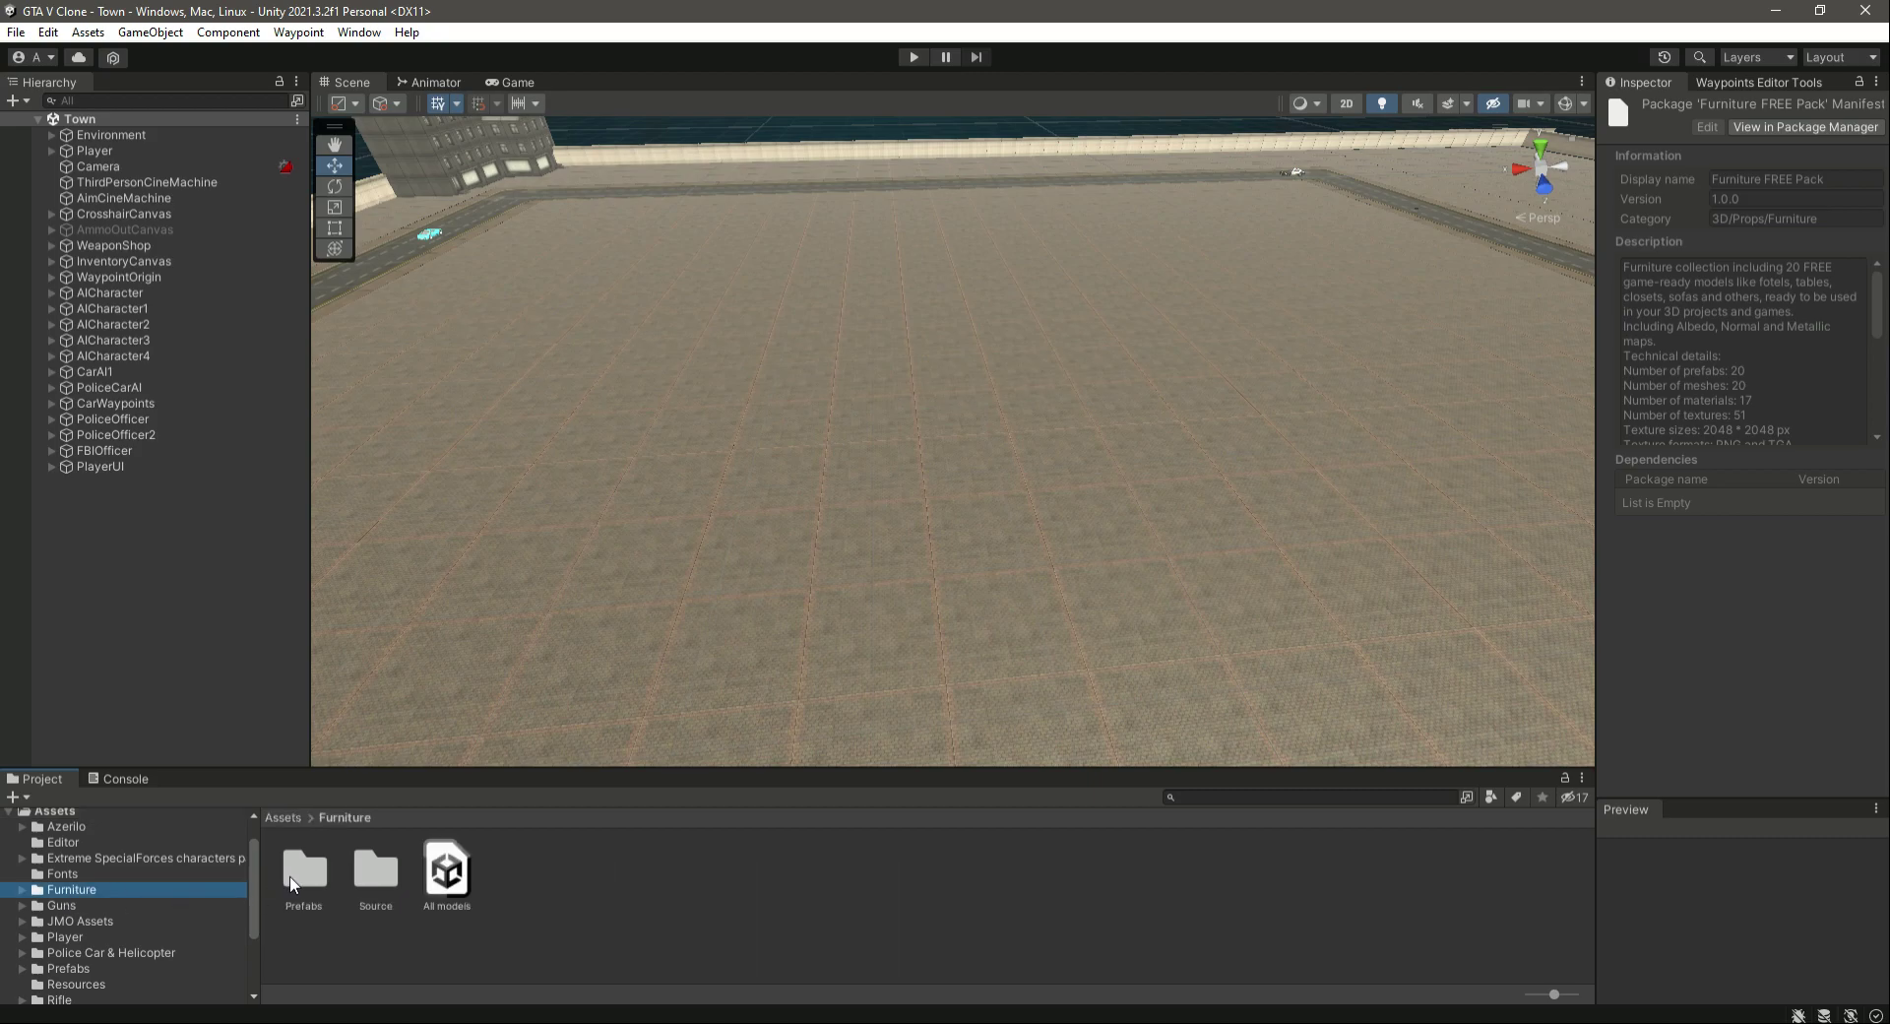
{"action": "double_click", "coordinate": [301, 871]}
{"action": "left_click", "coordinate": [303, 876]}
{"action": "left_click_drag", "start_coordinate": [1711, 802], "coordinate": [1783, 914]}
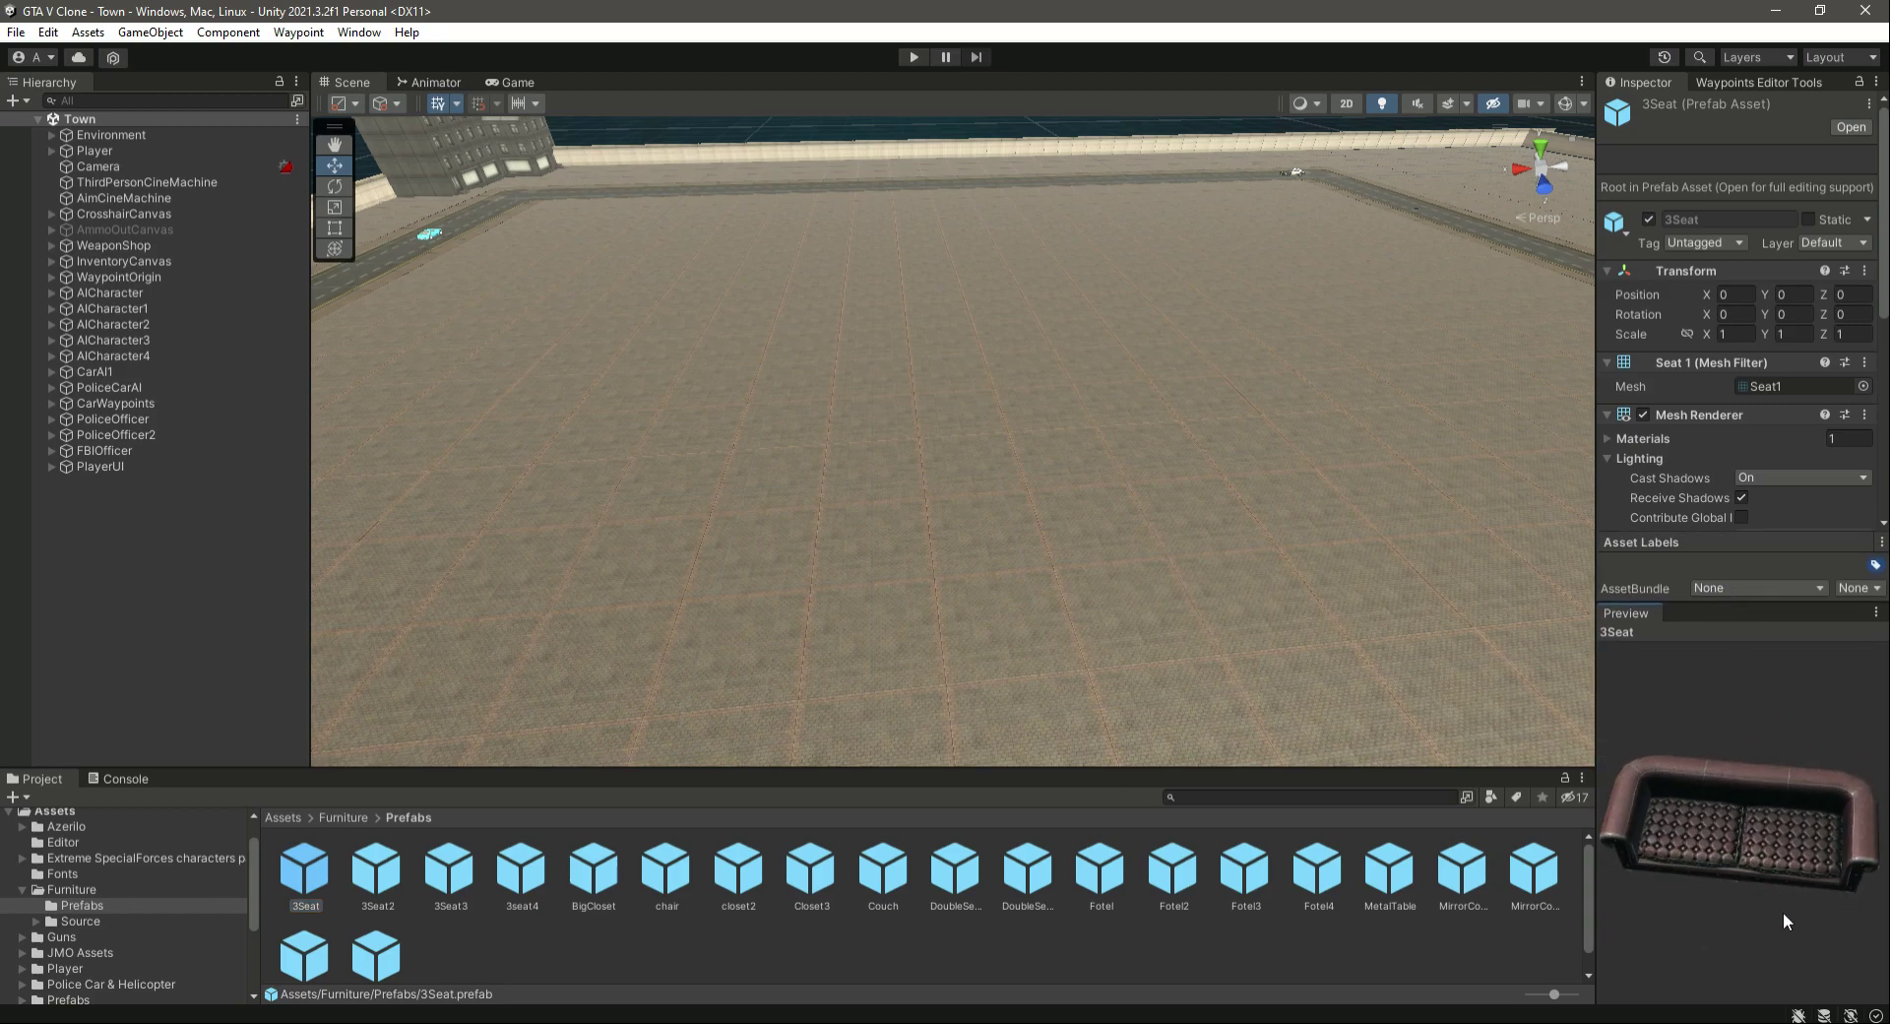
Preview the other furniture prefabs one after another, from 3Seat2 through the closets, chair and couch to Fotel3, and clear the selection
{"action": "left_click", "coordinate": [390, 872]}
{"action": "left_click", "coordinate": [445, 872]}
{"action": "left_click", "coordinate": [532, 864]}
{"action": "left_click", "coordinate": [594, 859]}
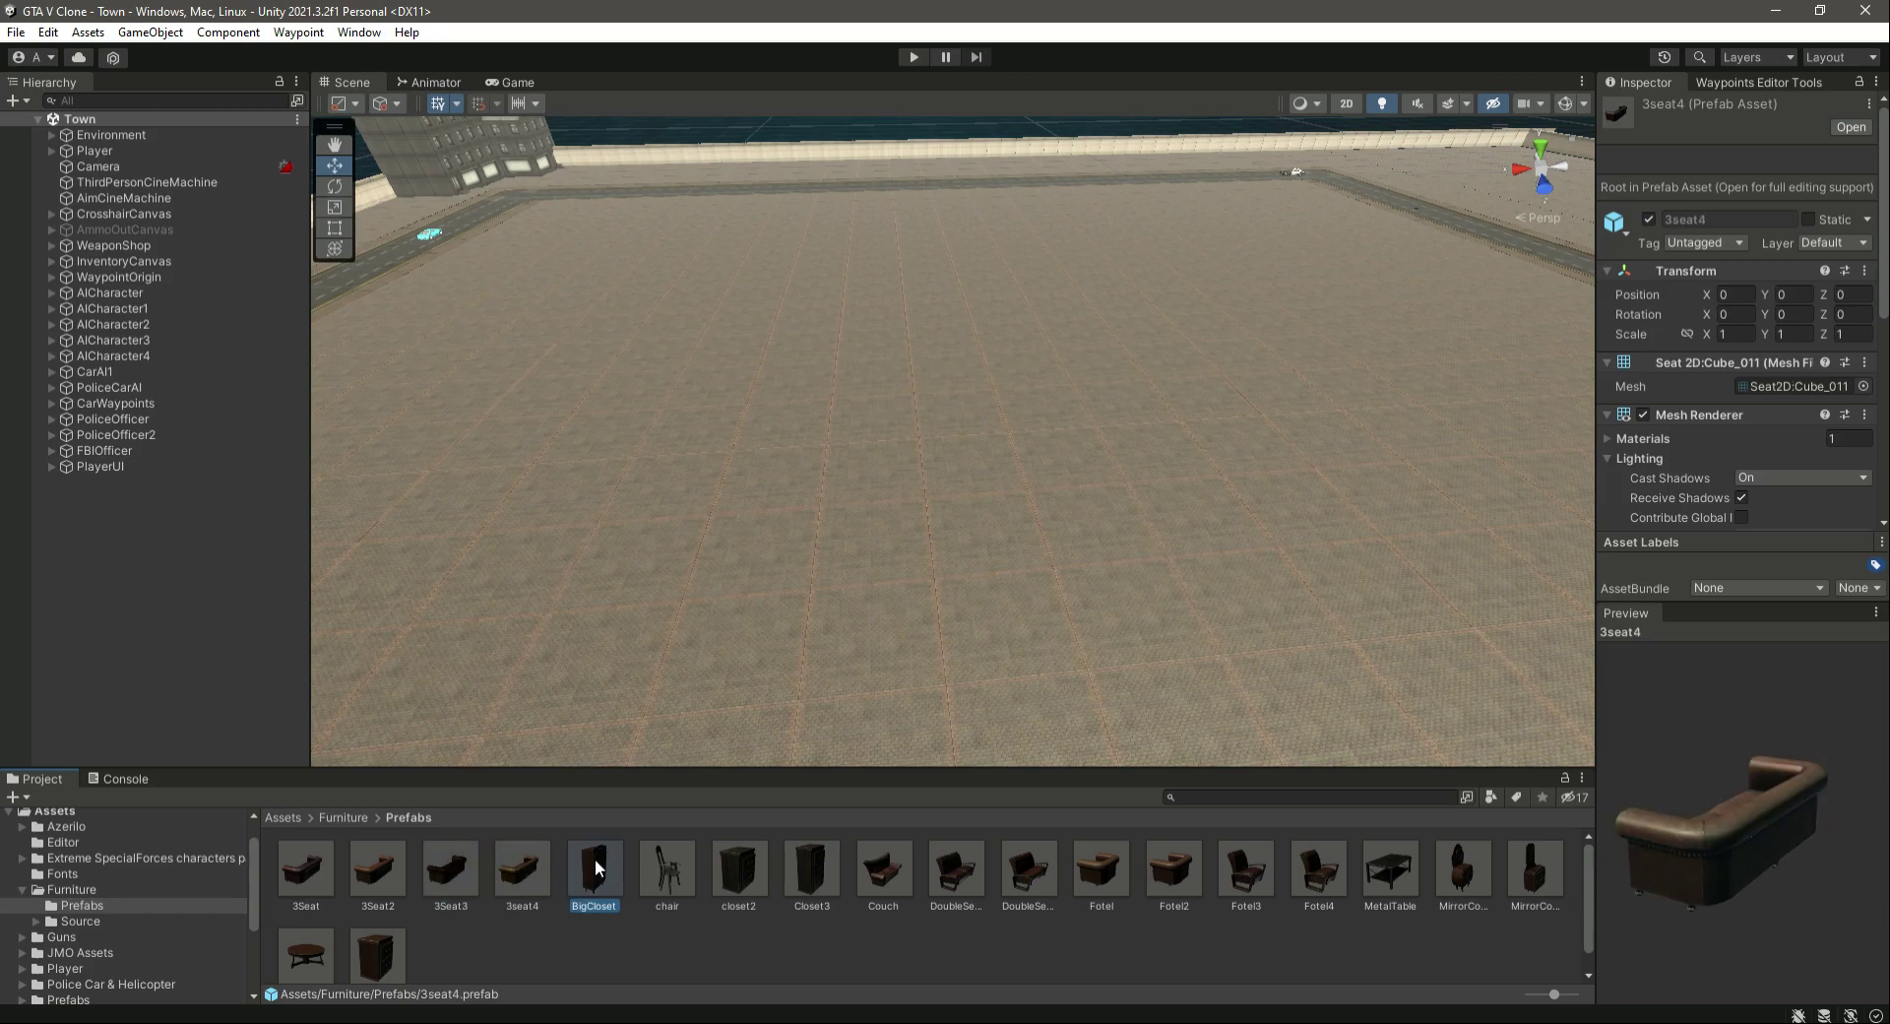
{"action": "left_click", "coordinate": [665, 859]}
{"action": "left_click", "coordinate": [735, 862]}
{"action": "left_click", "coordinate": [793, 861]}
{"action": "left_click", "coordinate": [902, 860]}
{"action": "left_click", "coordinate": [956, 860]}
{"action": "left_click", "coordinate": [1028, 861]}
{"action": "left_click", "coordinate": [1094, 868]}
{"action": "left_click", "coordinate": [1155, 868]}
{"action": "left_click", "coordinate": [1250, 871]}
{"action": "left_click", "coordinate": [1118, 953]}
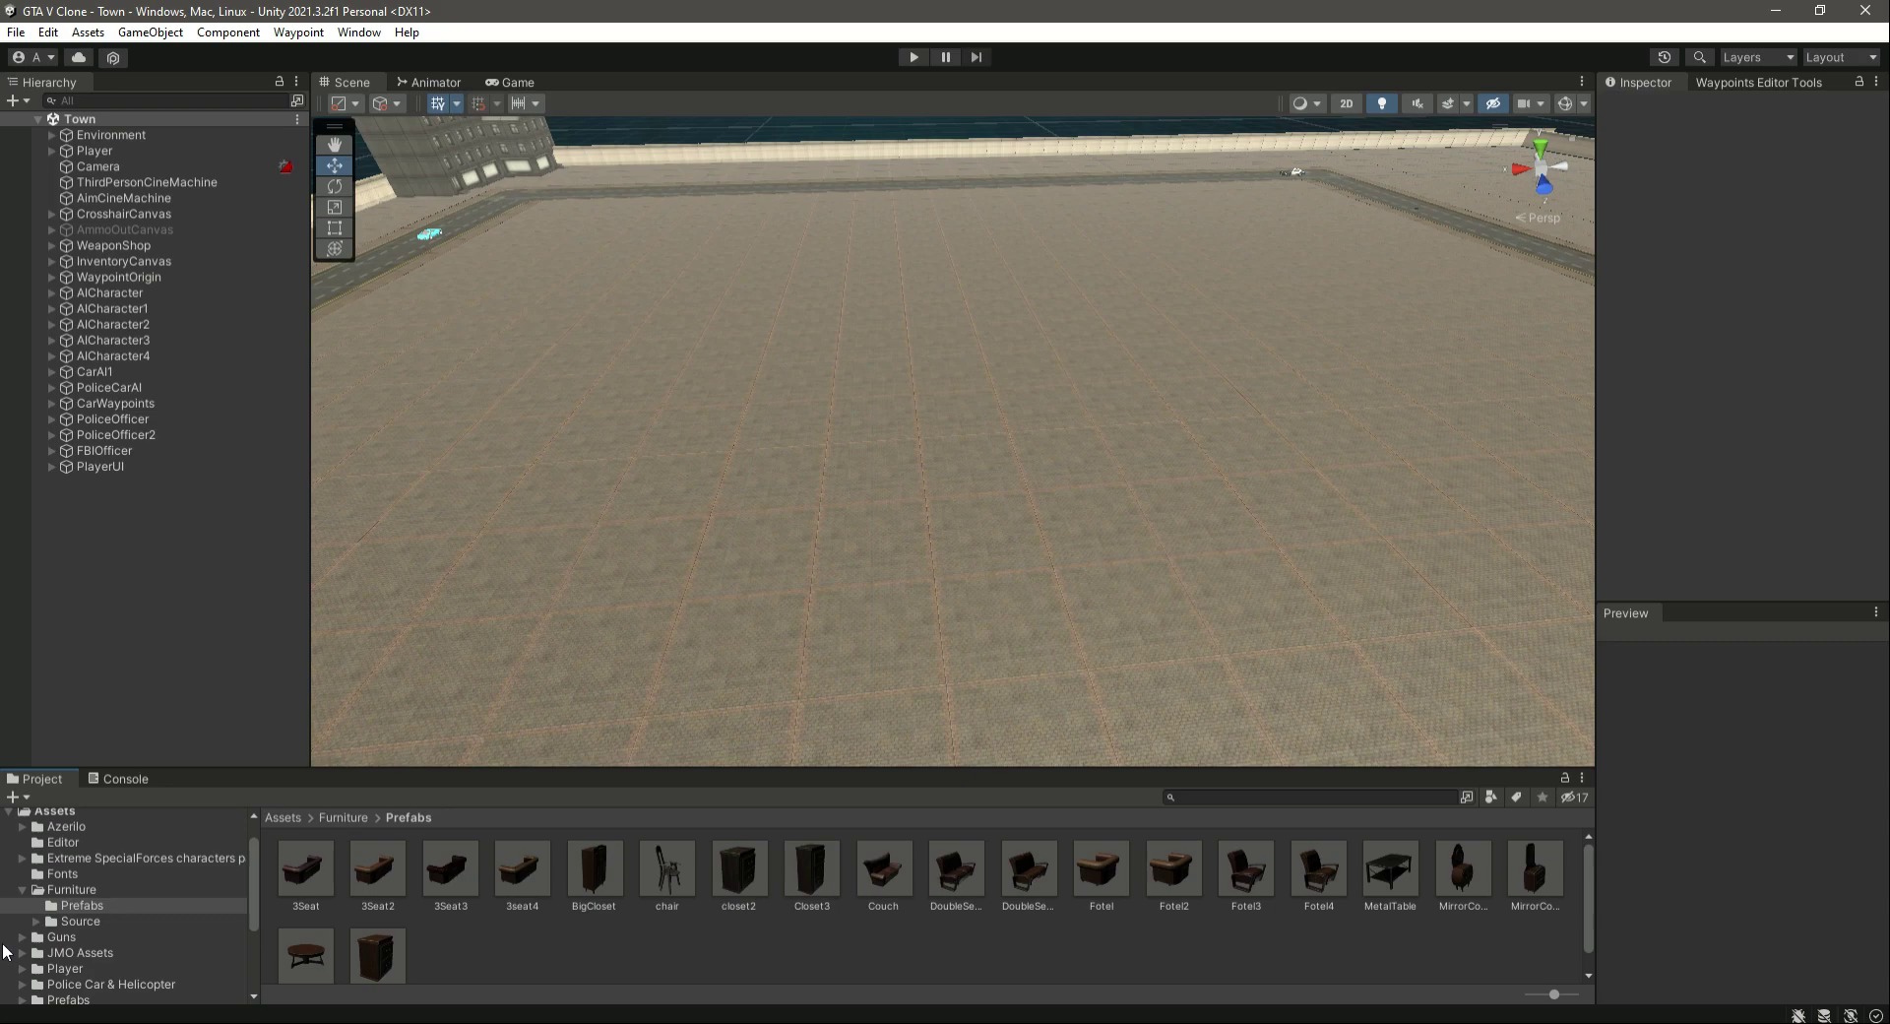
Open the main Prefabs folder under Assets and inspect the GangsterHouse and PlayerHouse models by rotating their previews
{"action": "left_click", "coordinate": [22, 889]}
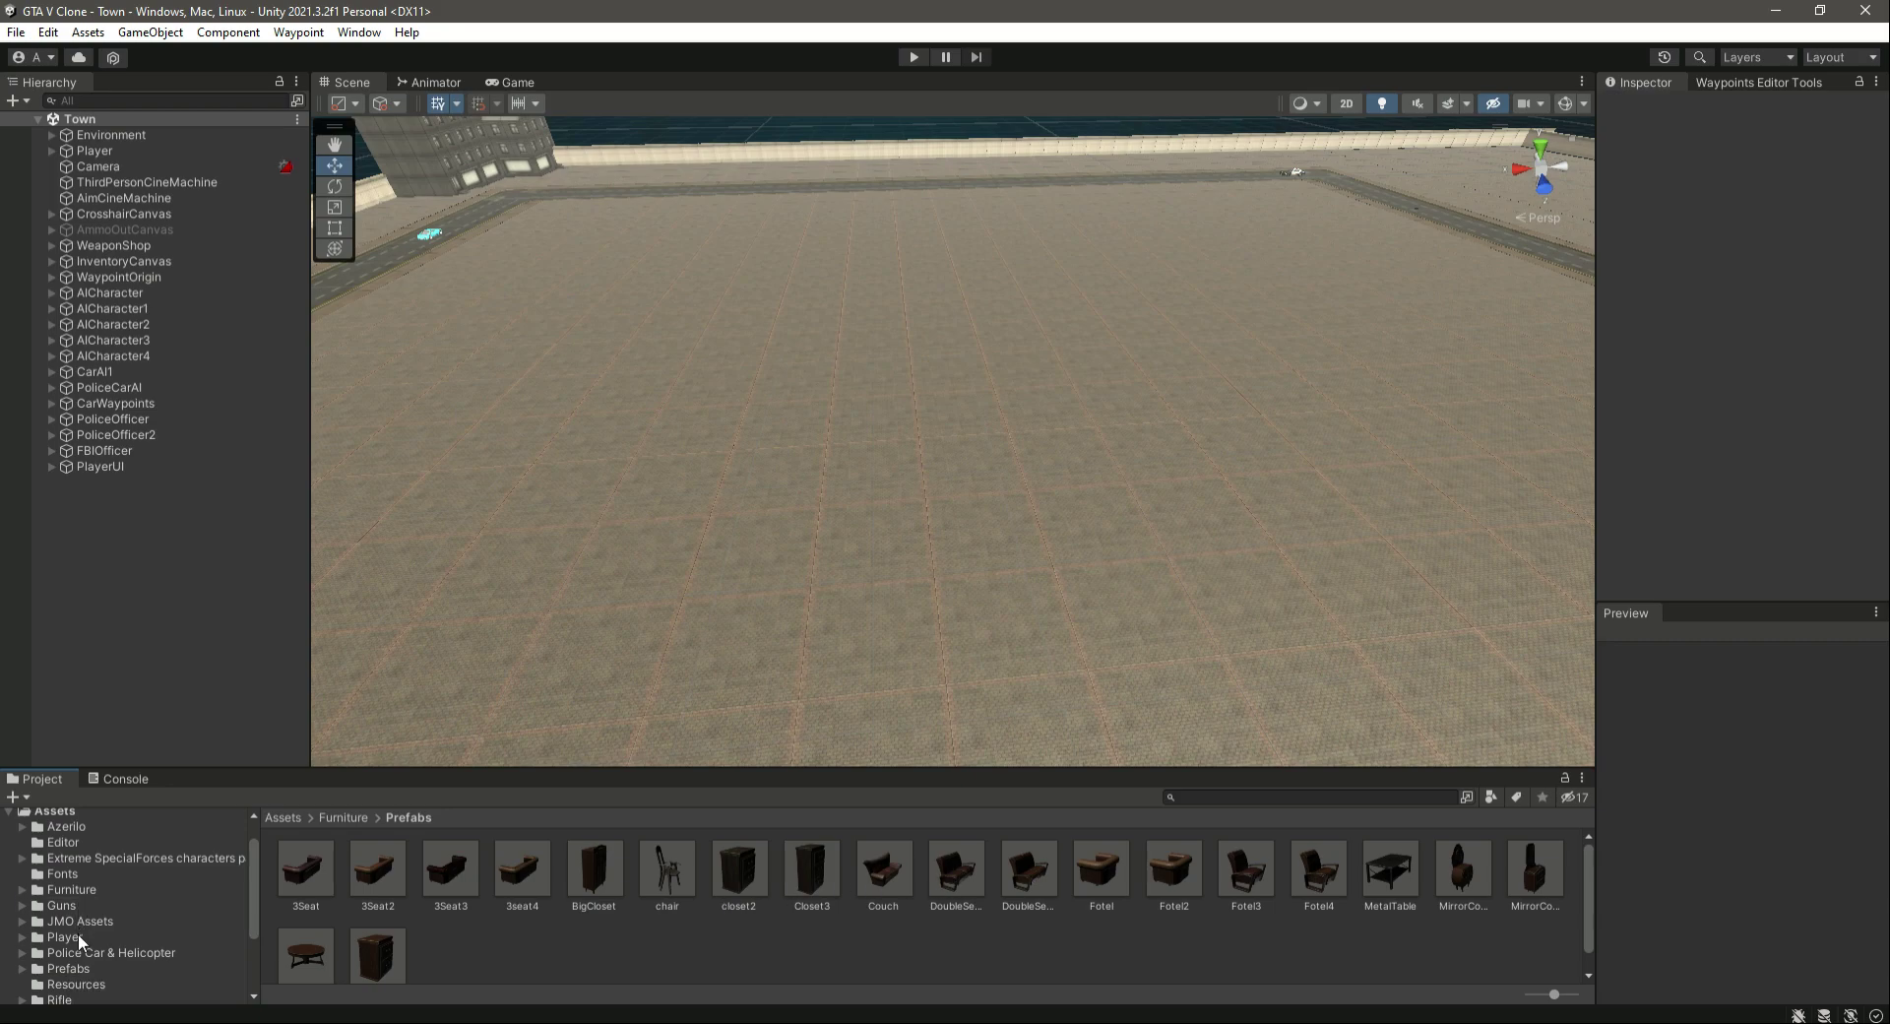
{"action": "left_click", "coordinate": [71, 969]}
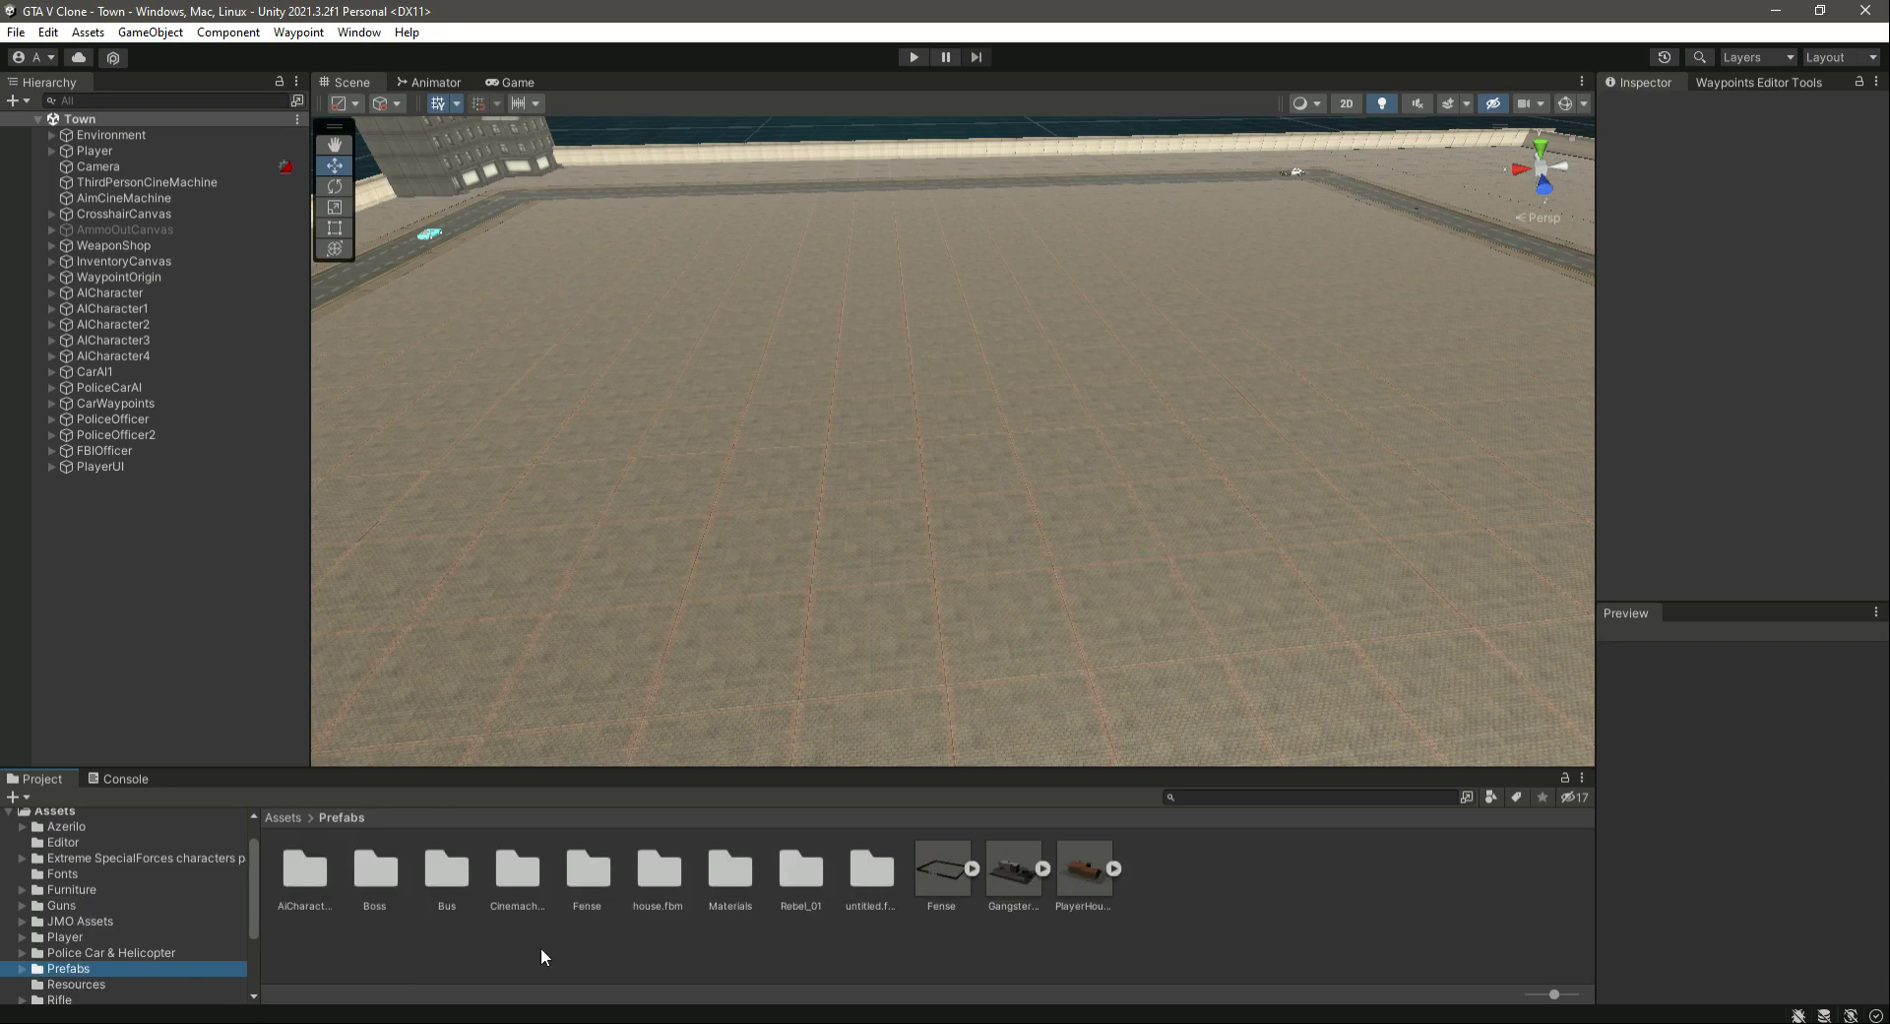
{"action": "left_click", "coordinate": [1016, 877]}
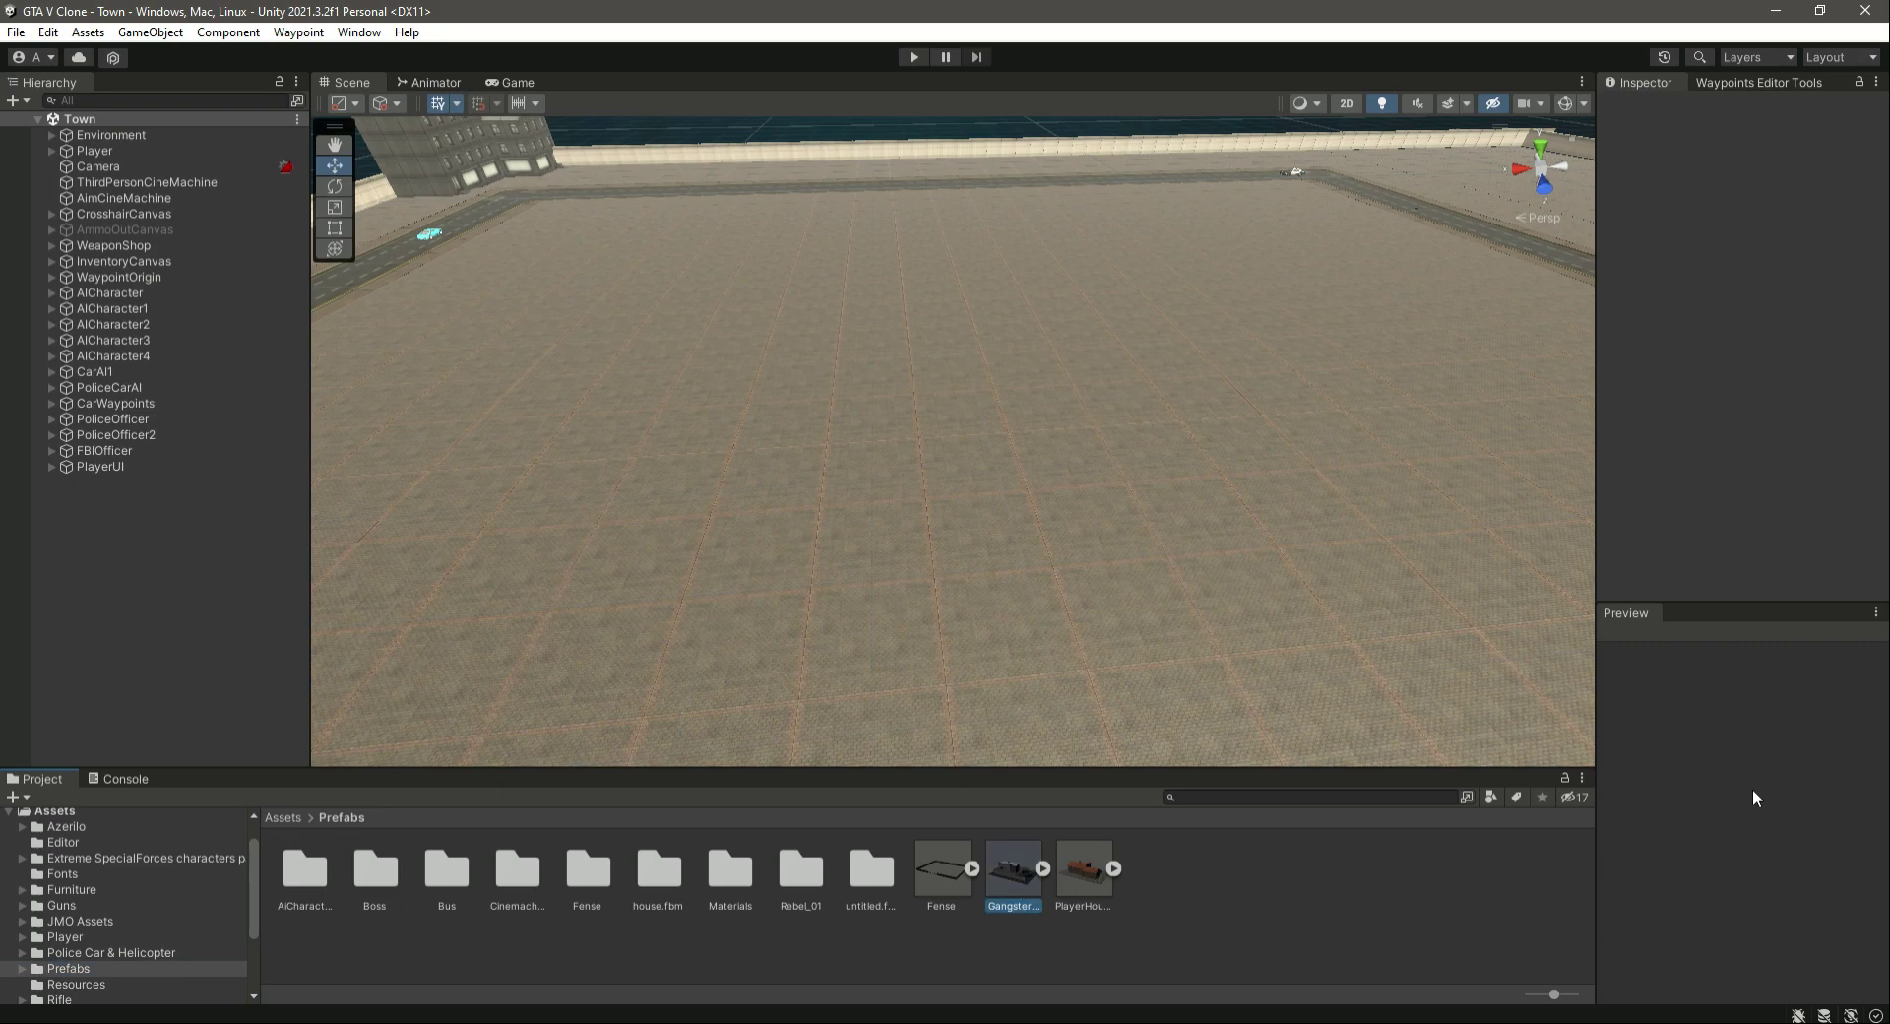
{"action": "left_click", "coordinate": [1009, 883]}
{"action": "left_click_drag", "start_coordinate": [1703, 851], "coordinate": [1313, 928]}
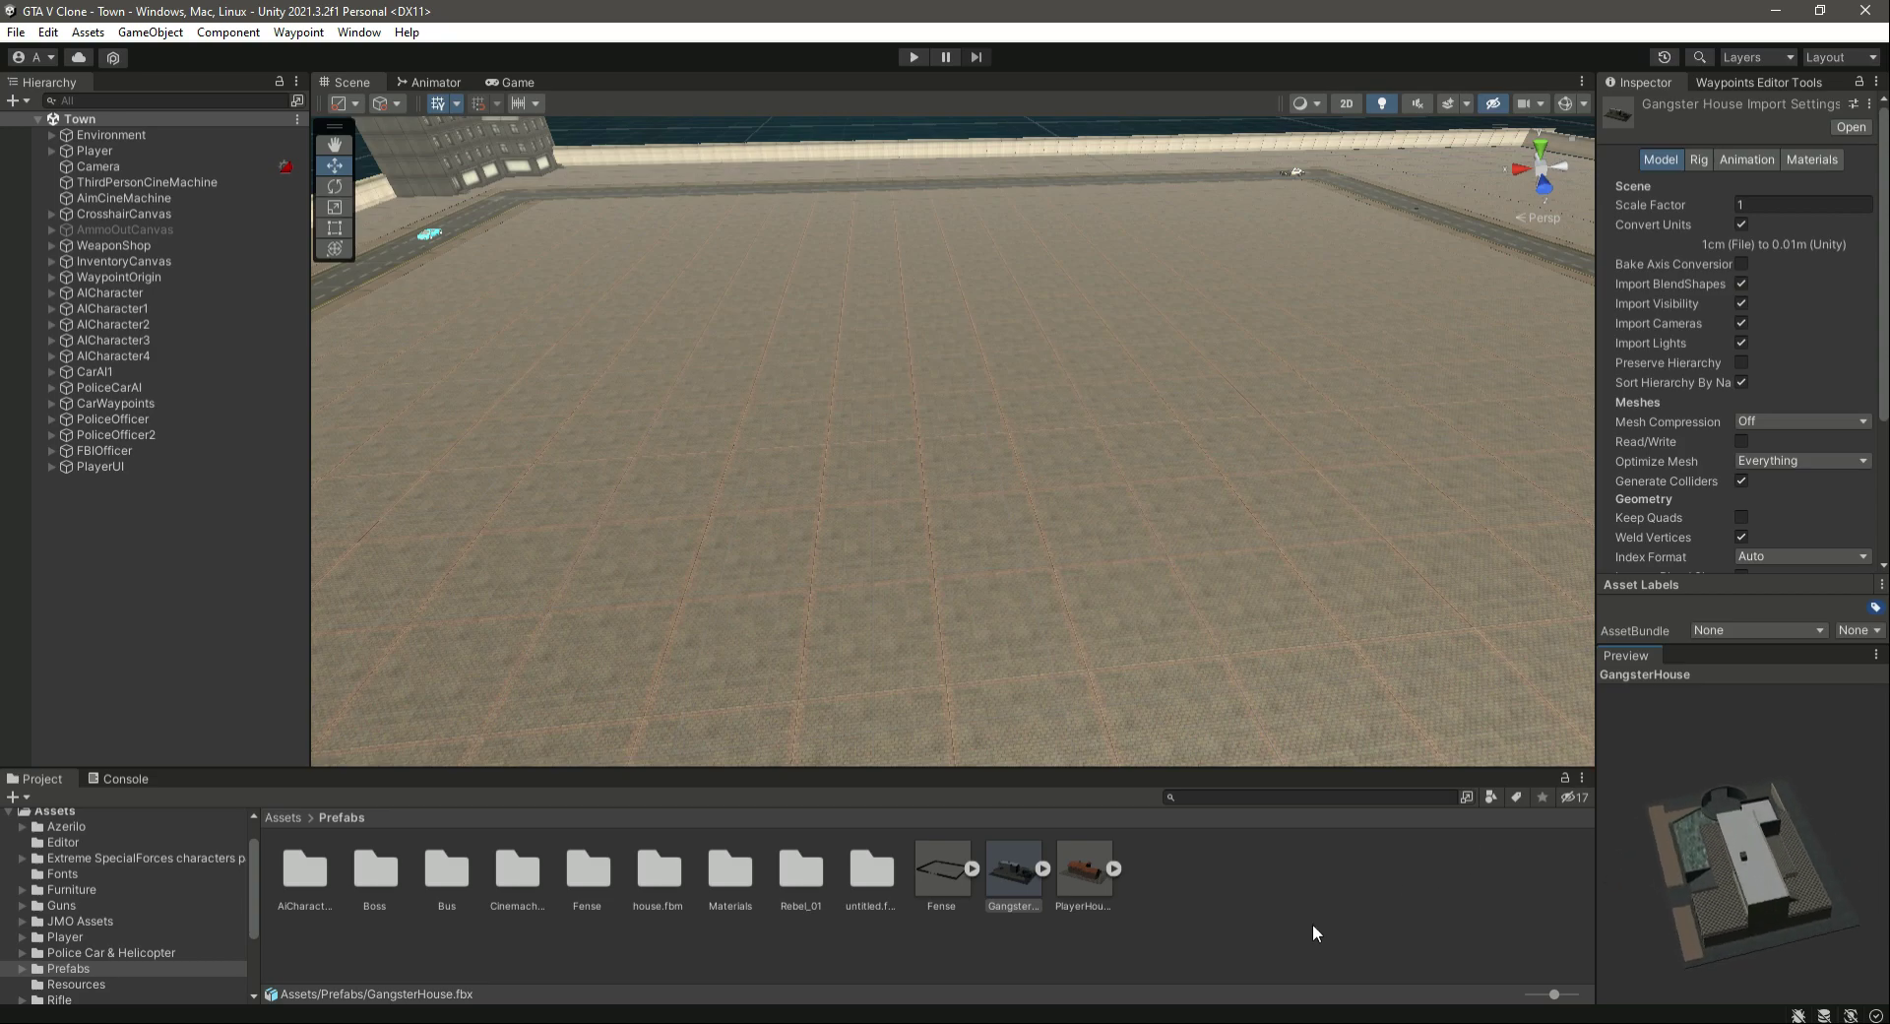
{"action": "left_click", "coordinate": [1080, 888]}
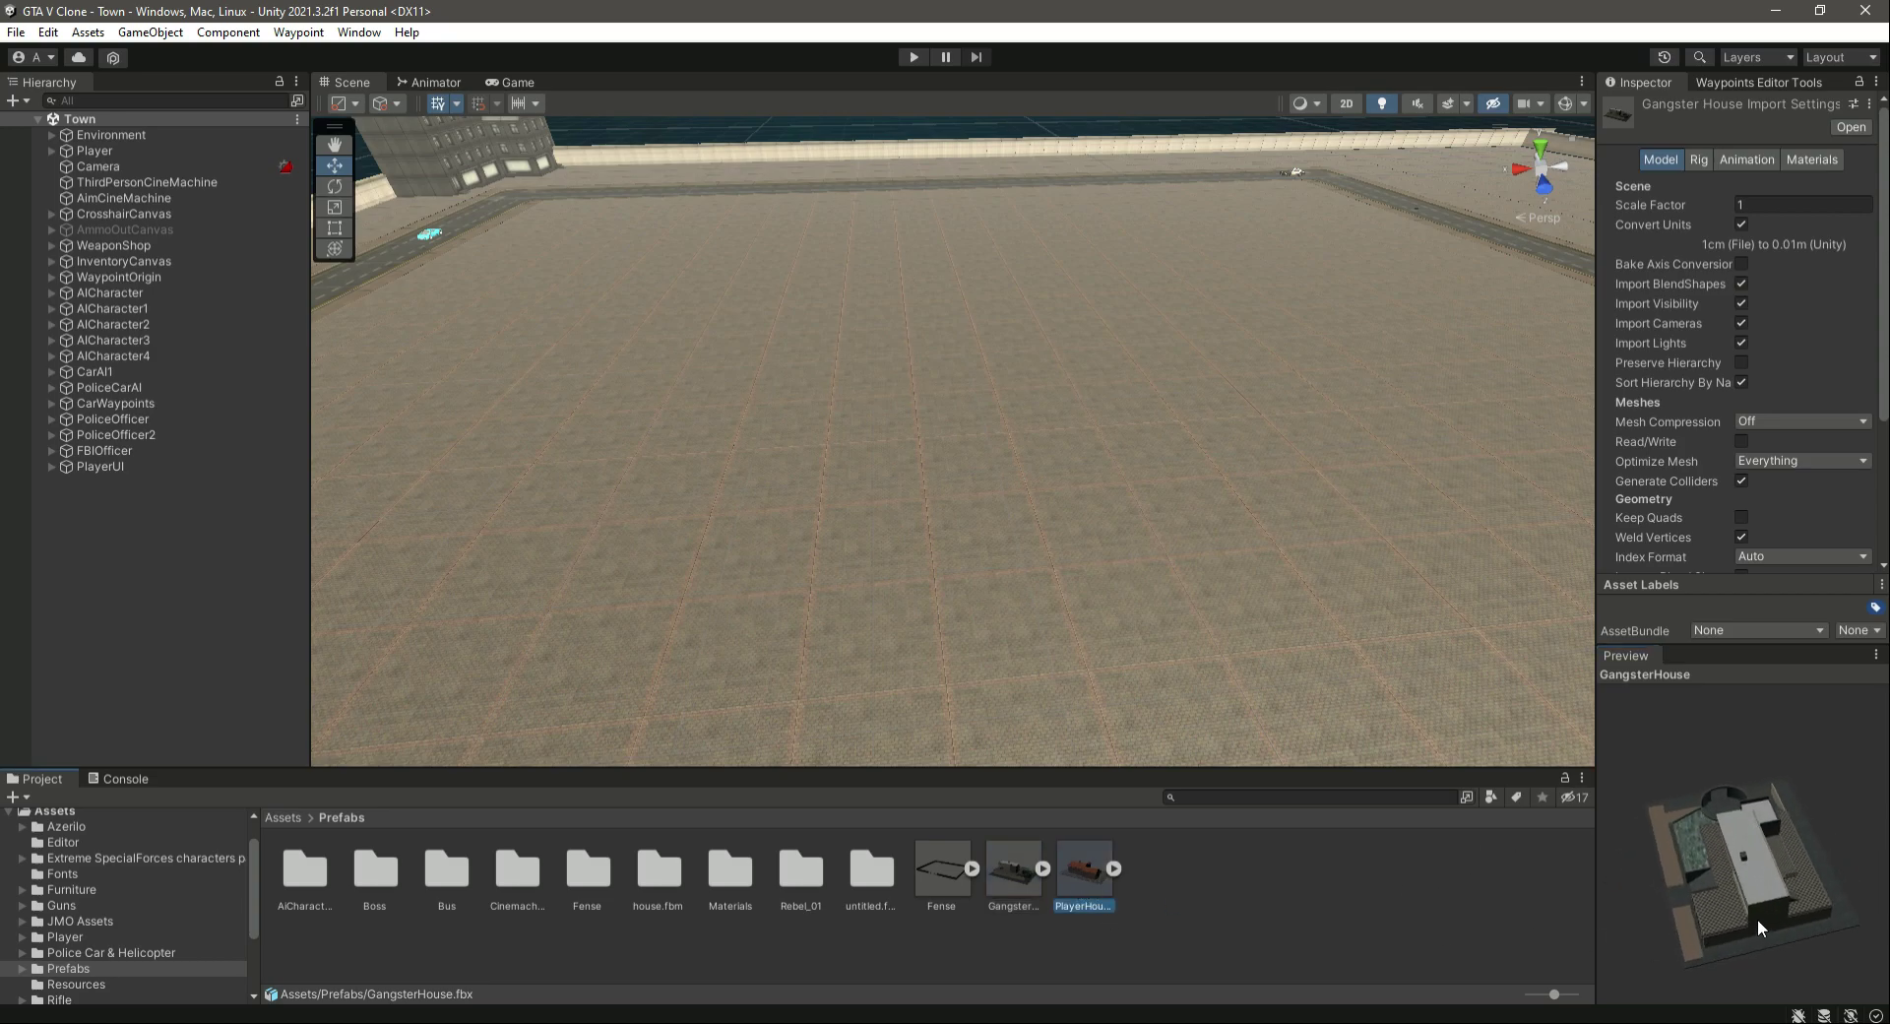
{"action": "left_click_drag", "start_coordinate": [1740, 886], "coordinate": [1703, 833]}
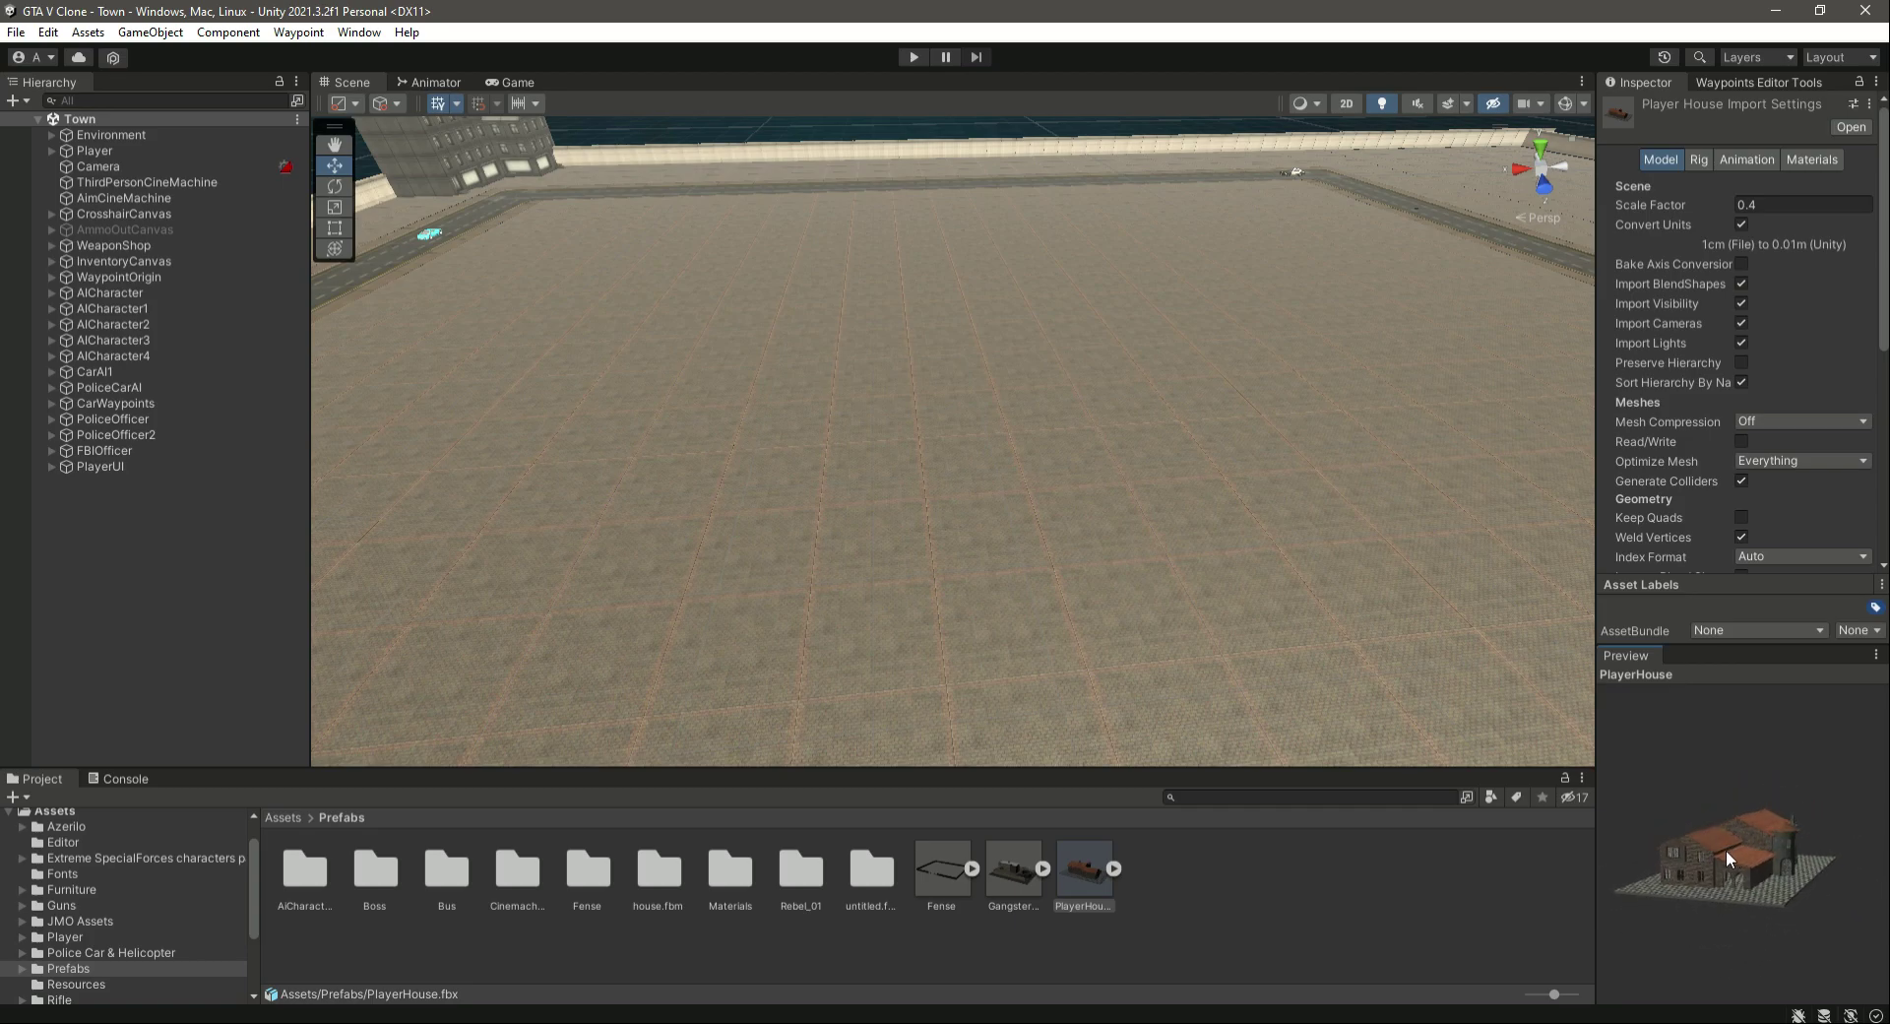
Check the contents of the Boss folder inside Prefabs and return to the Prefabs folder
{"action": "left_click", "coordinate": [440, 874]}
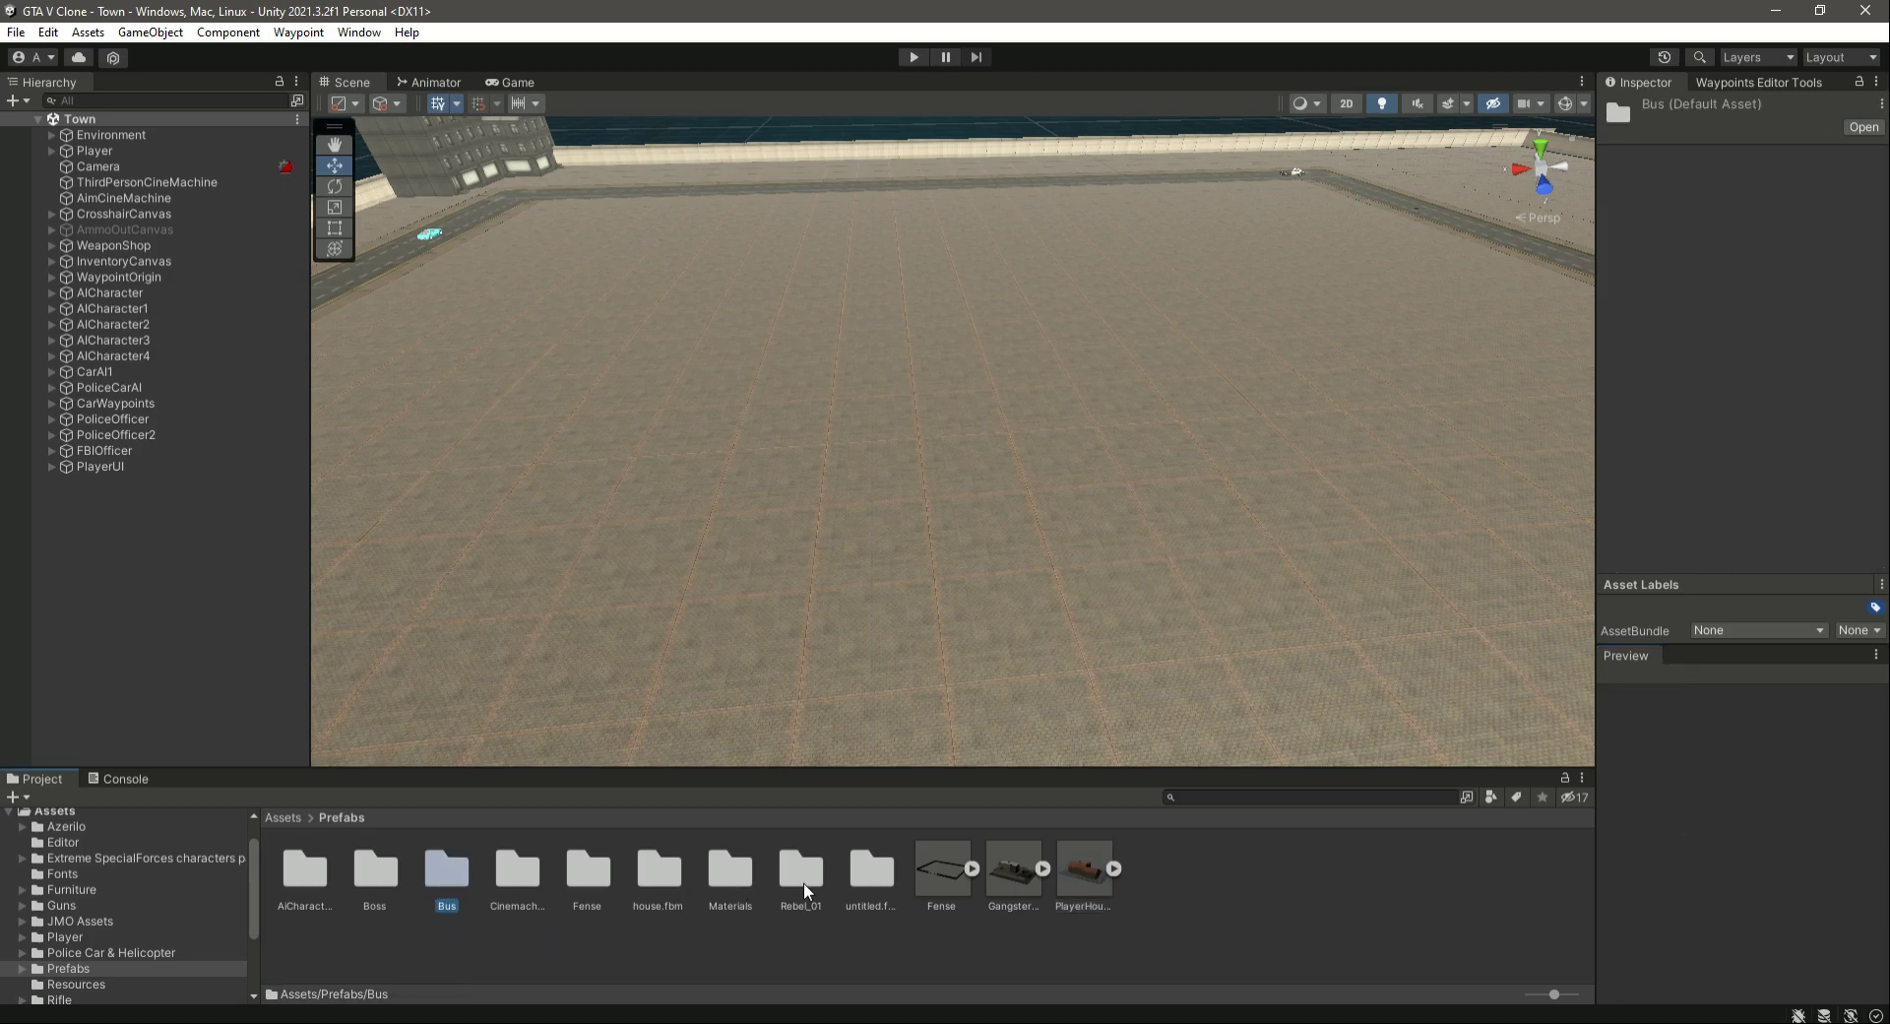
{"action": "double_click", "coordinate": [385, 869]}
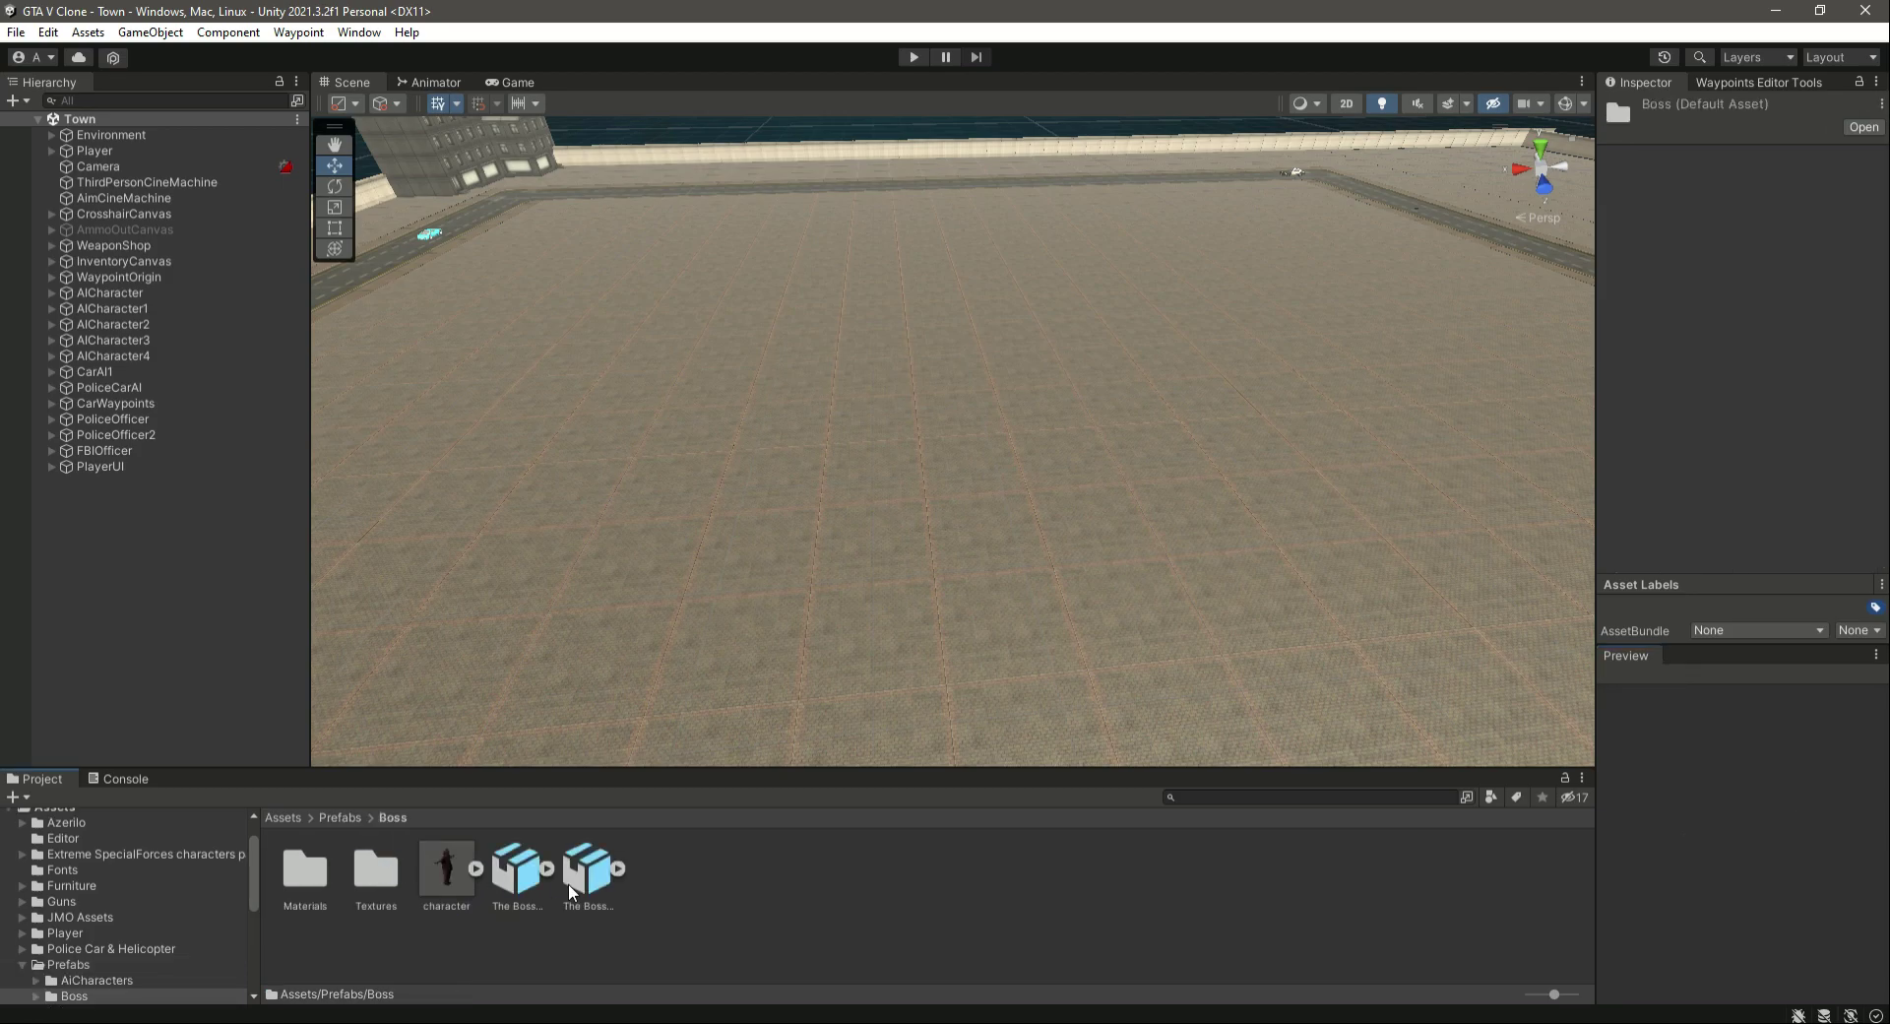
{"action": "left_click", "coordinate": [340, 817]}
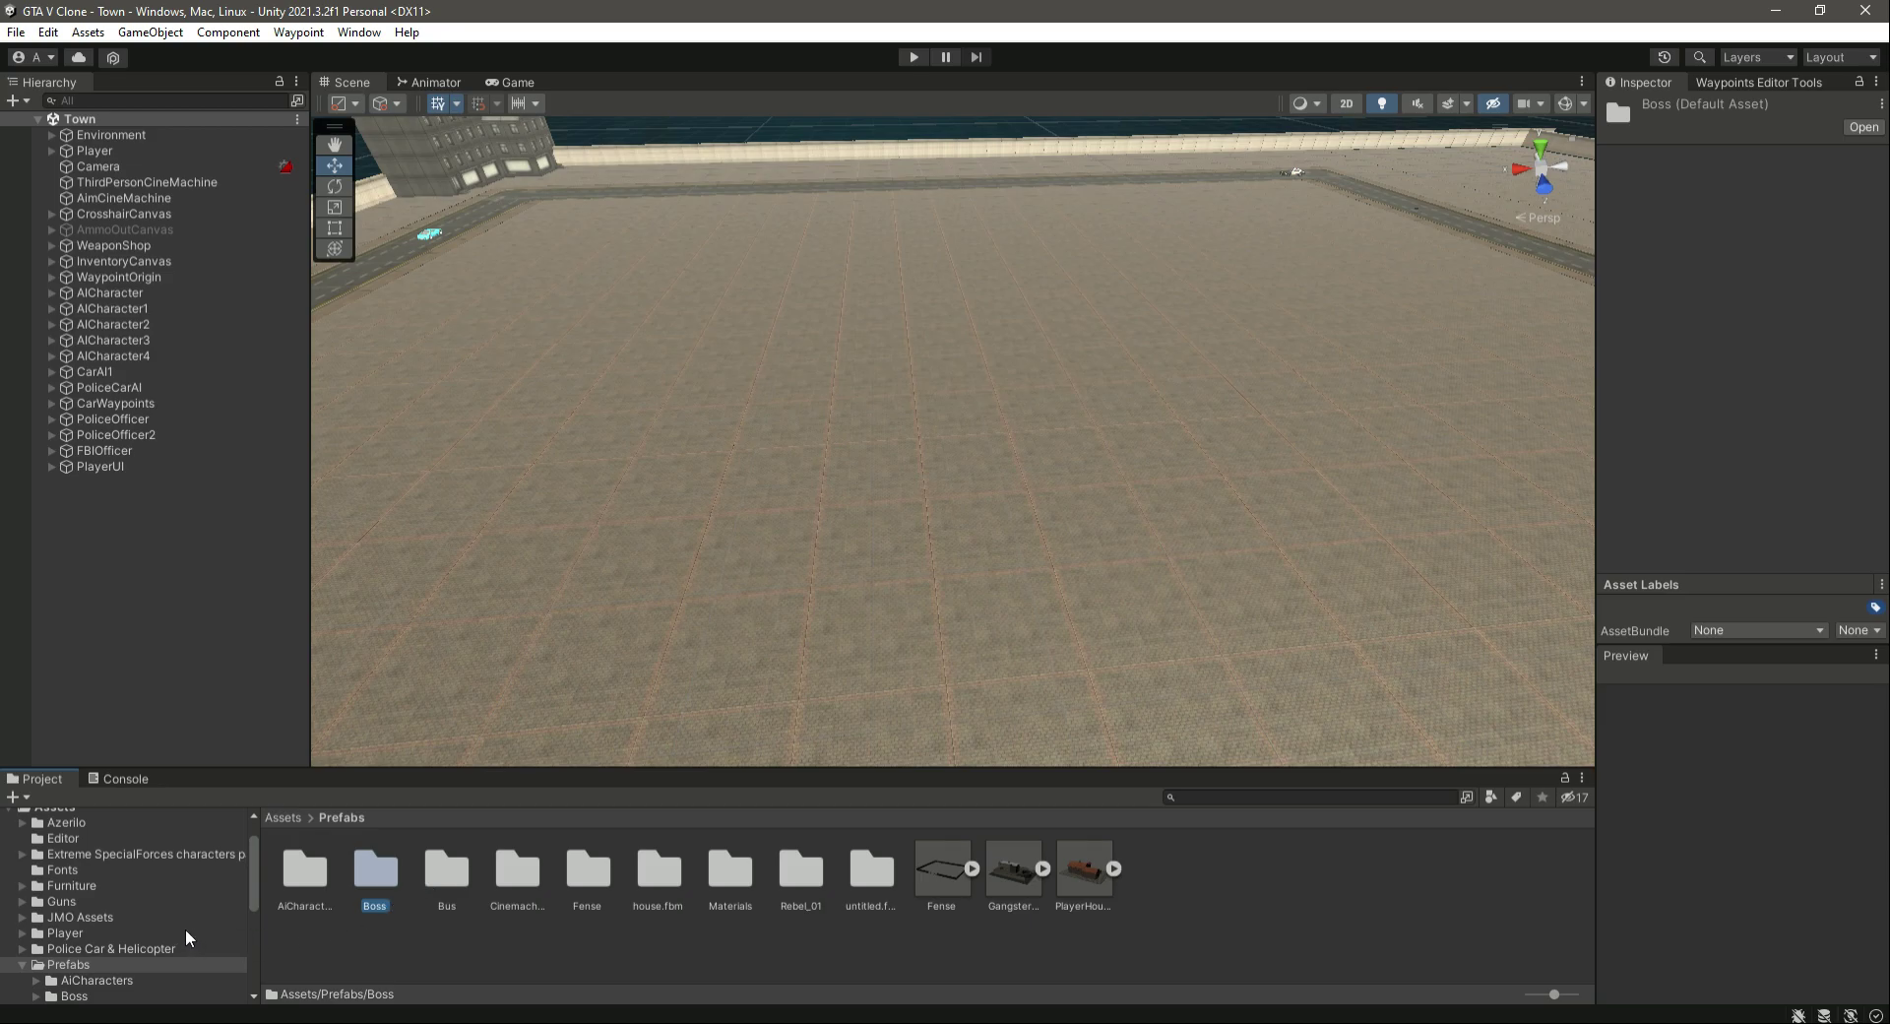
Collapse the Prefabs folder in the project's folder tree and deselect the Boss folder
{"action": "scroll", "coordinate": [189, 938], "scroll_direction": "down", "scroll_amount": 3}
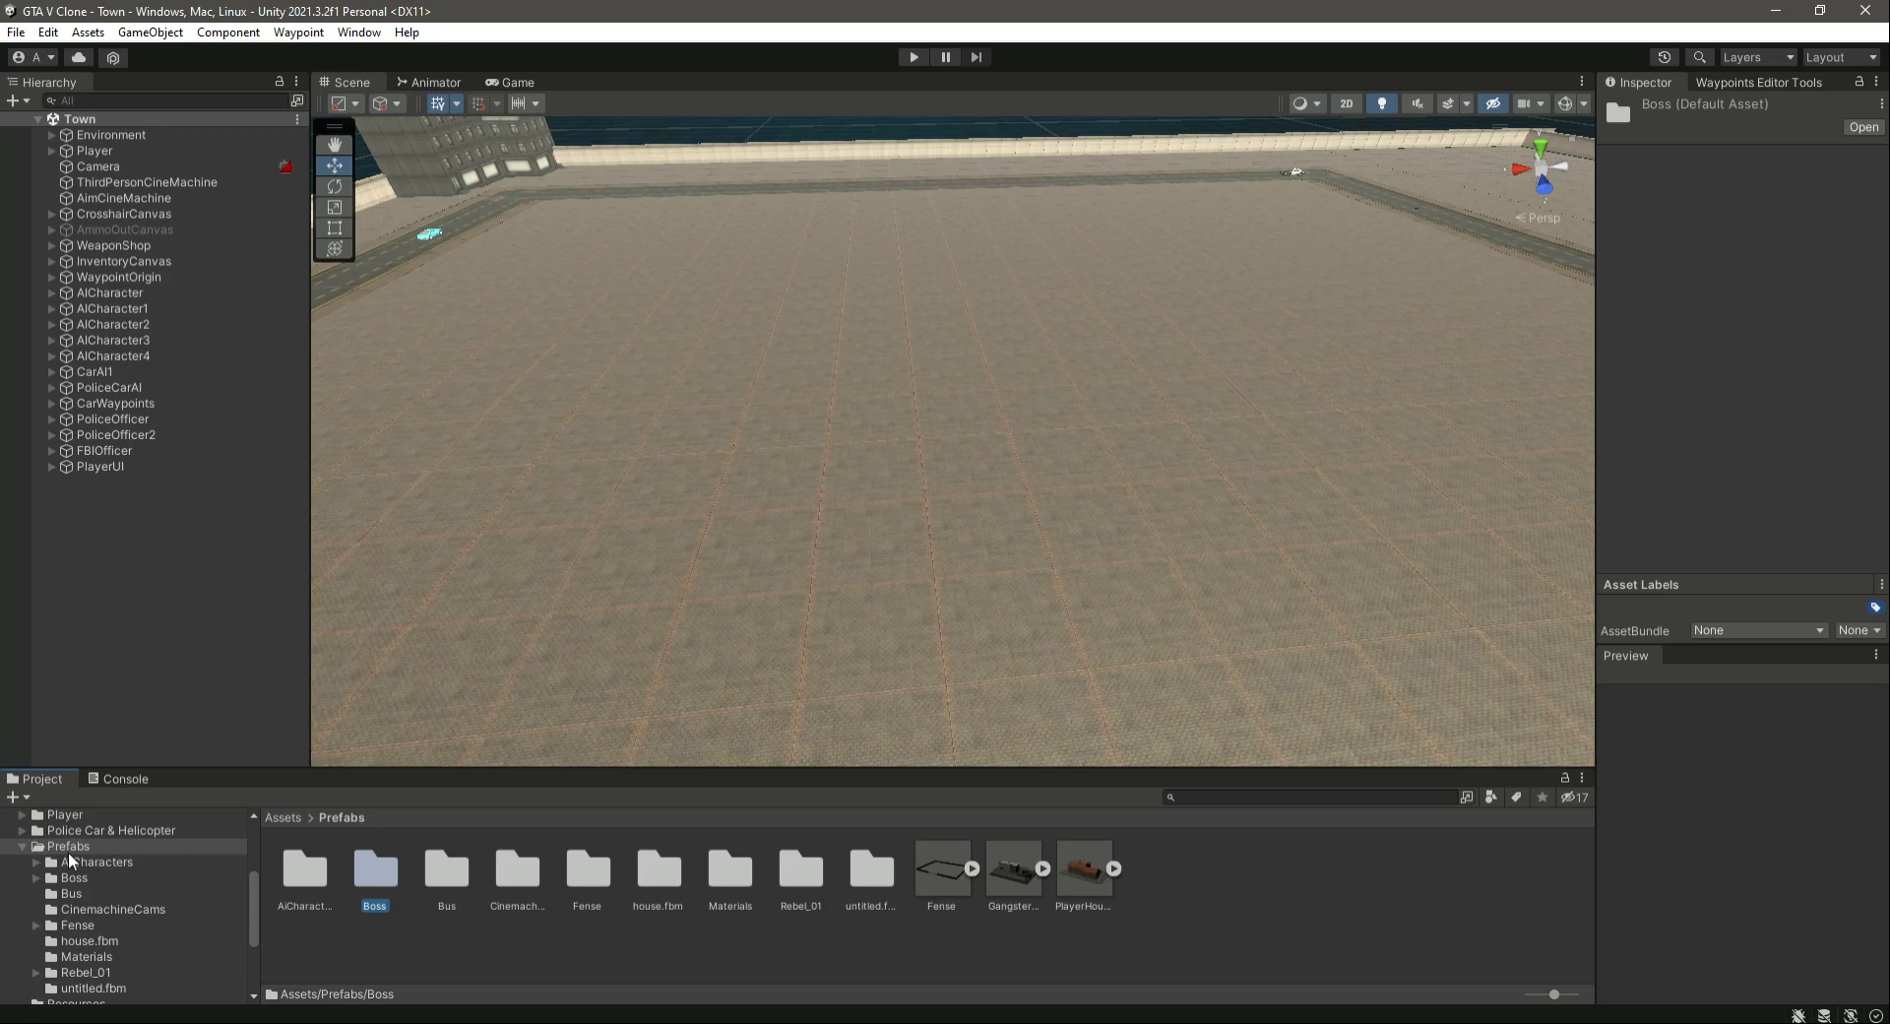
{"action": "left_click", "coordinate": [22, 847]}
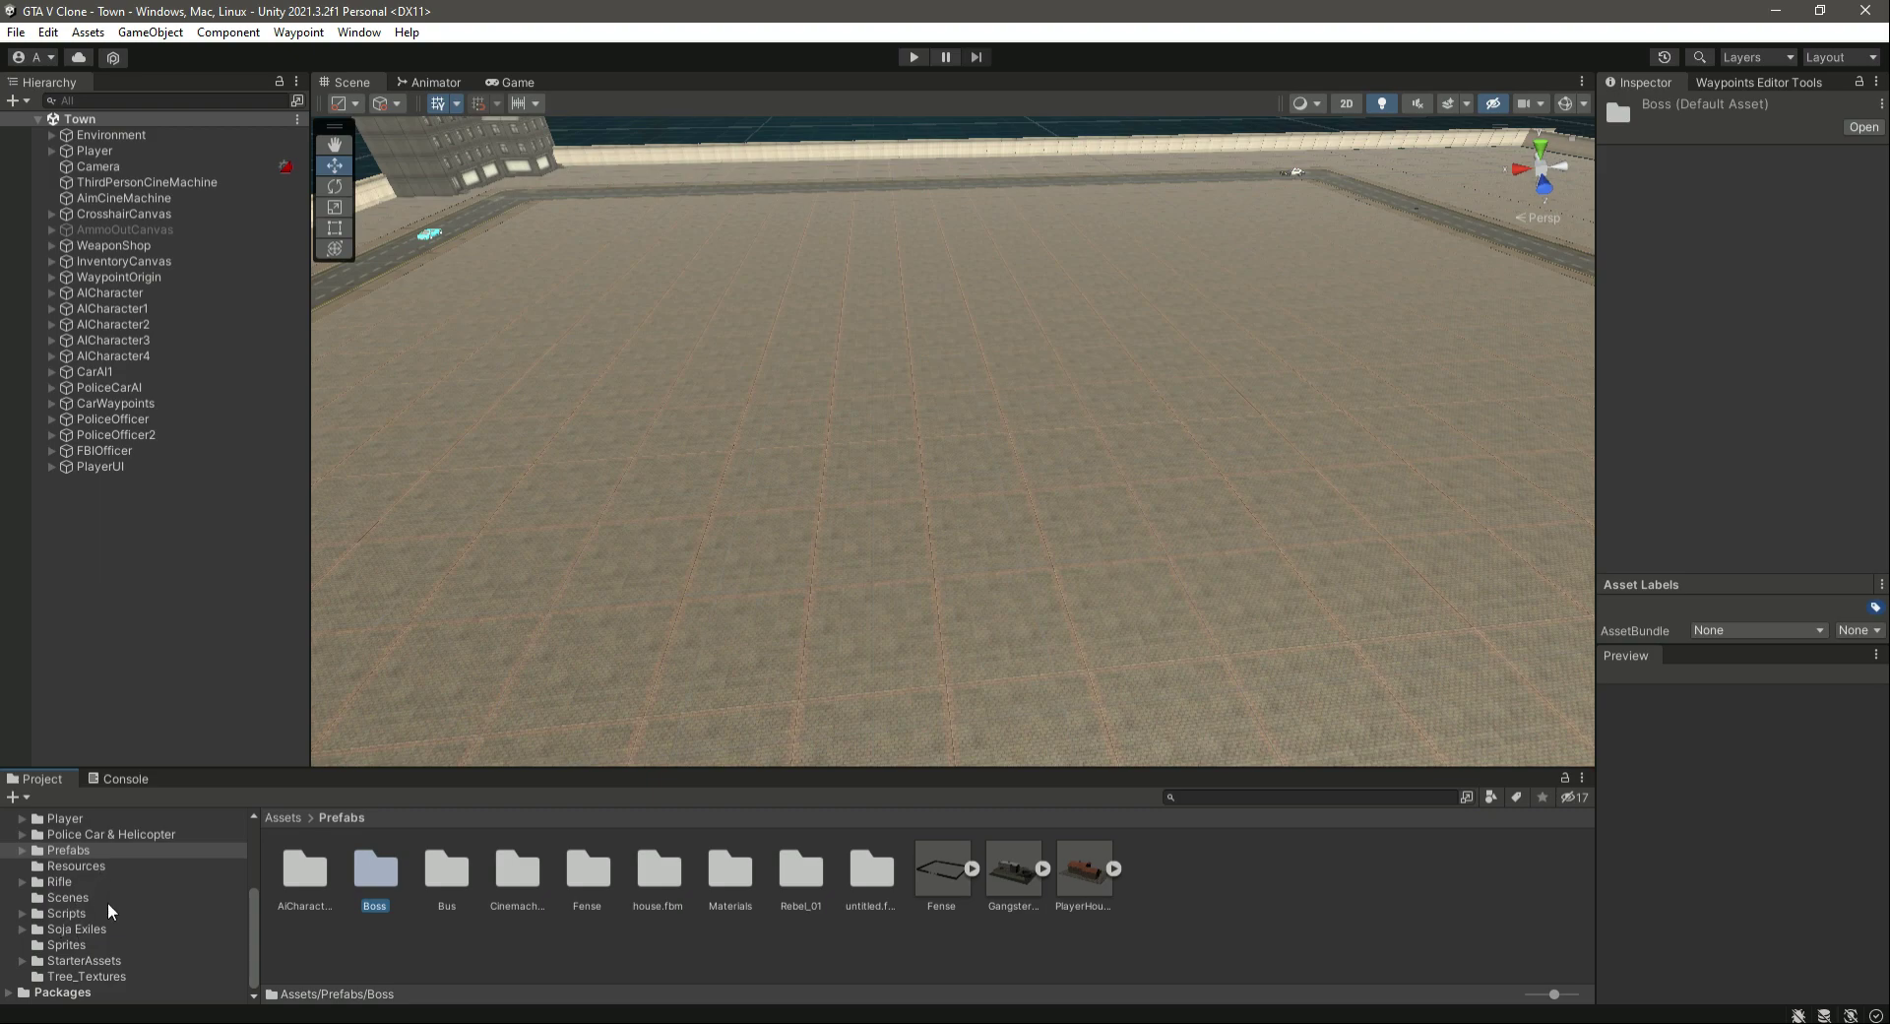
{"action": "scroll", "coordinate": [106, 935], "scroll_direction": "up", "scroll_amount": 3}
{"action": "scroll", "coordinate": [106, 935], "scroll_direction": "up", "scroll_amount": 1}
{"action": "left_click", "coordinate": [549, 962]}
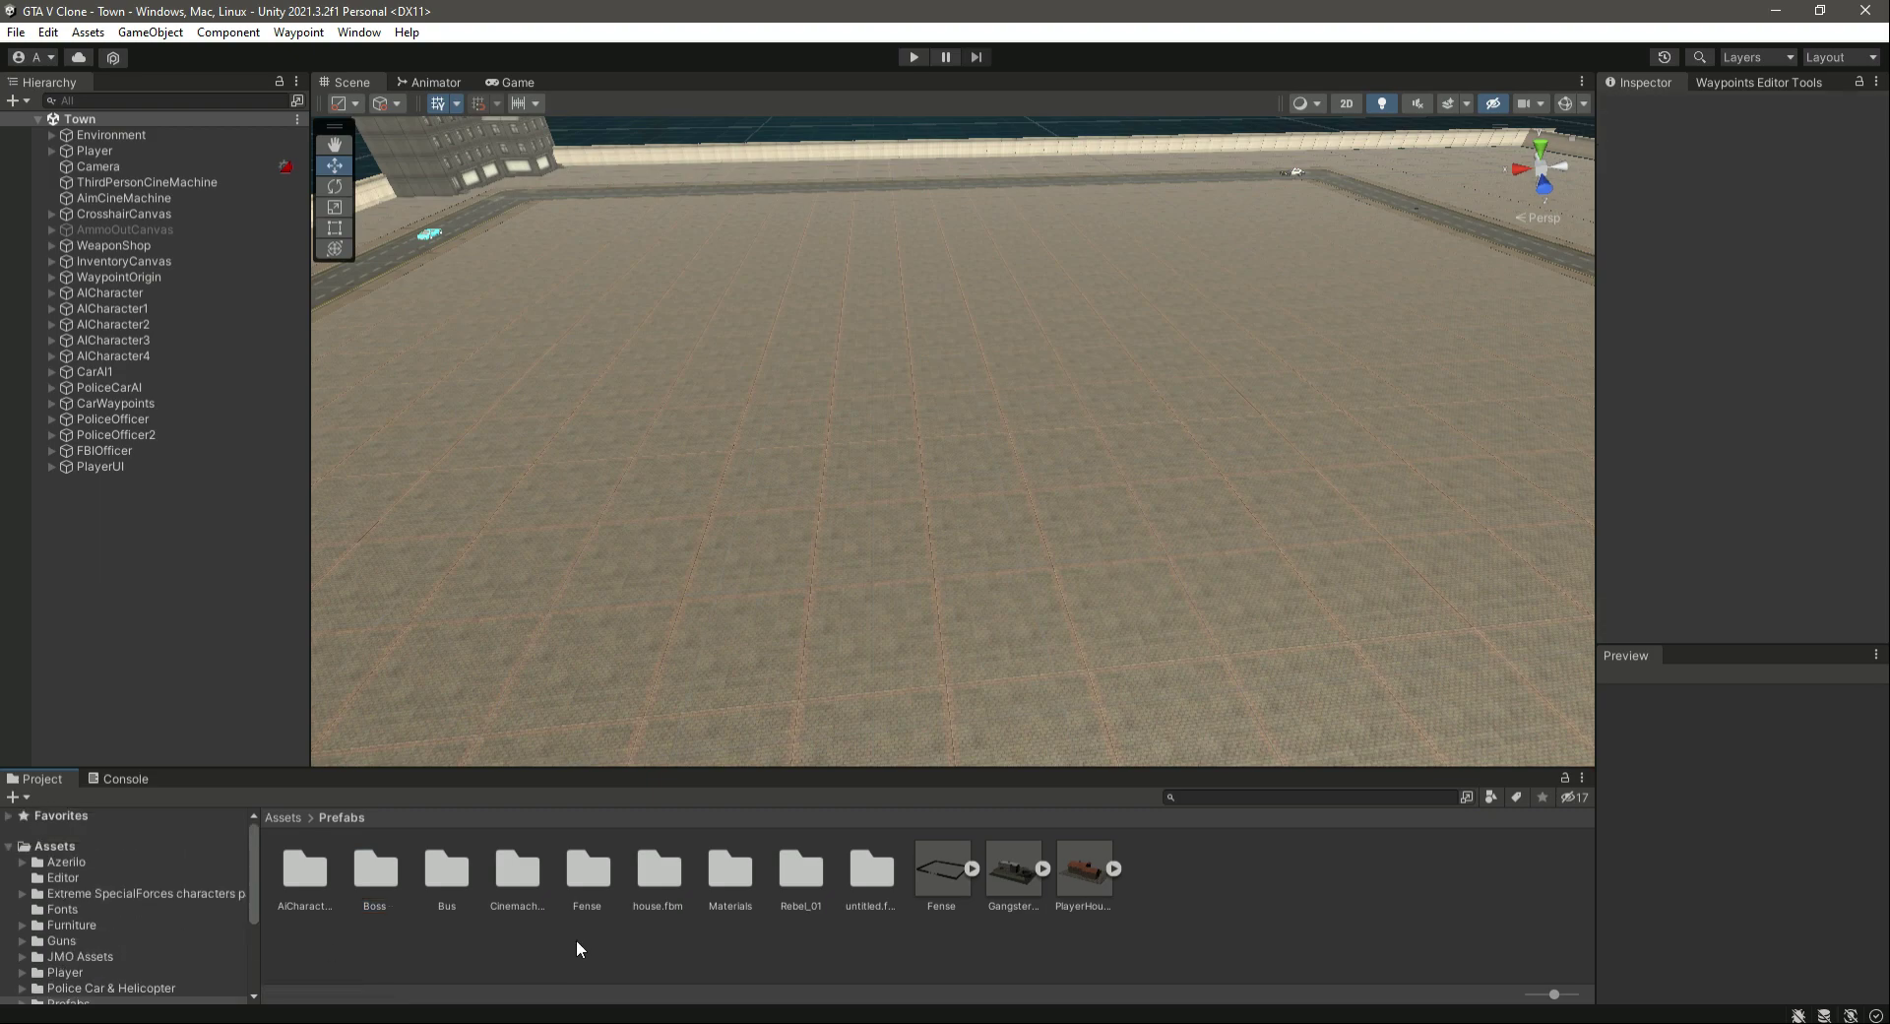
Switch to the browser and review the Transport Helicopter page on the Unity Asset Store
{"action": "key", "text": "alt+Tab"}
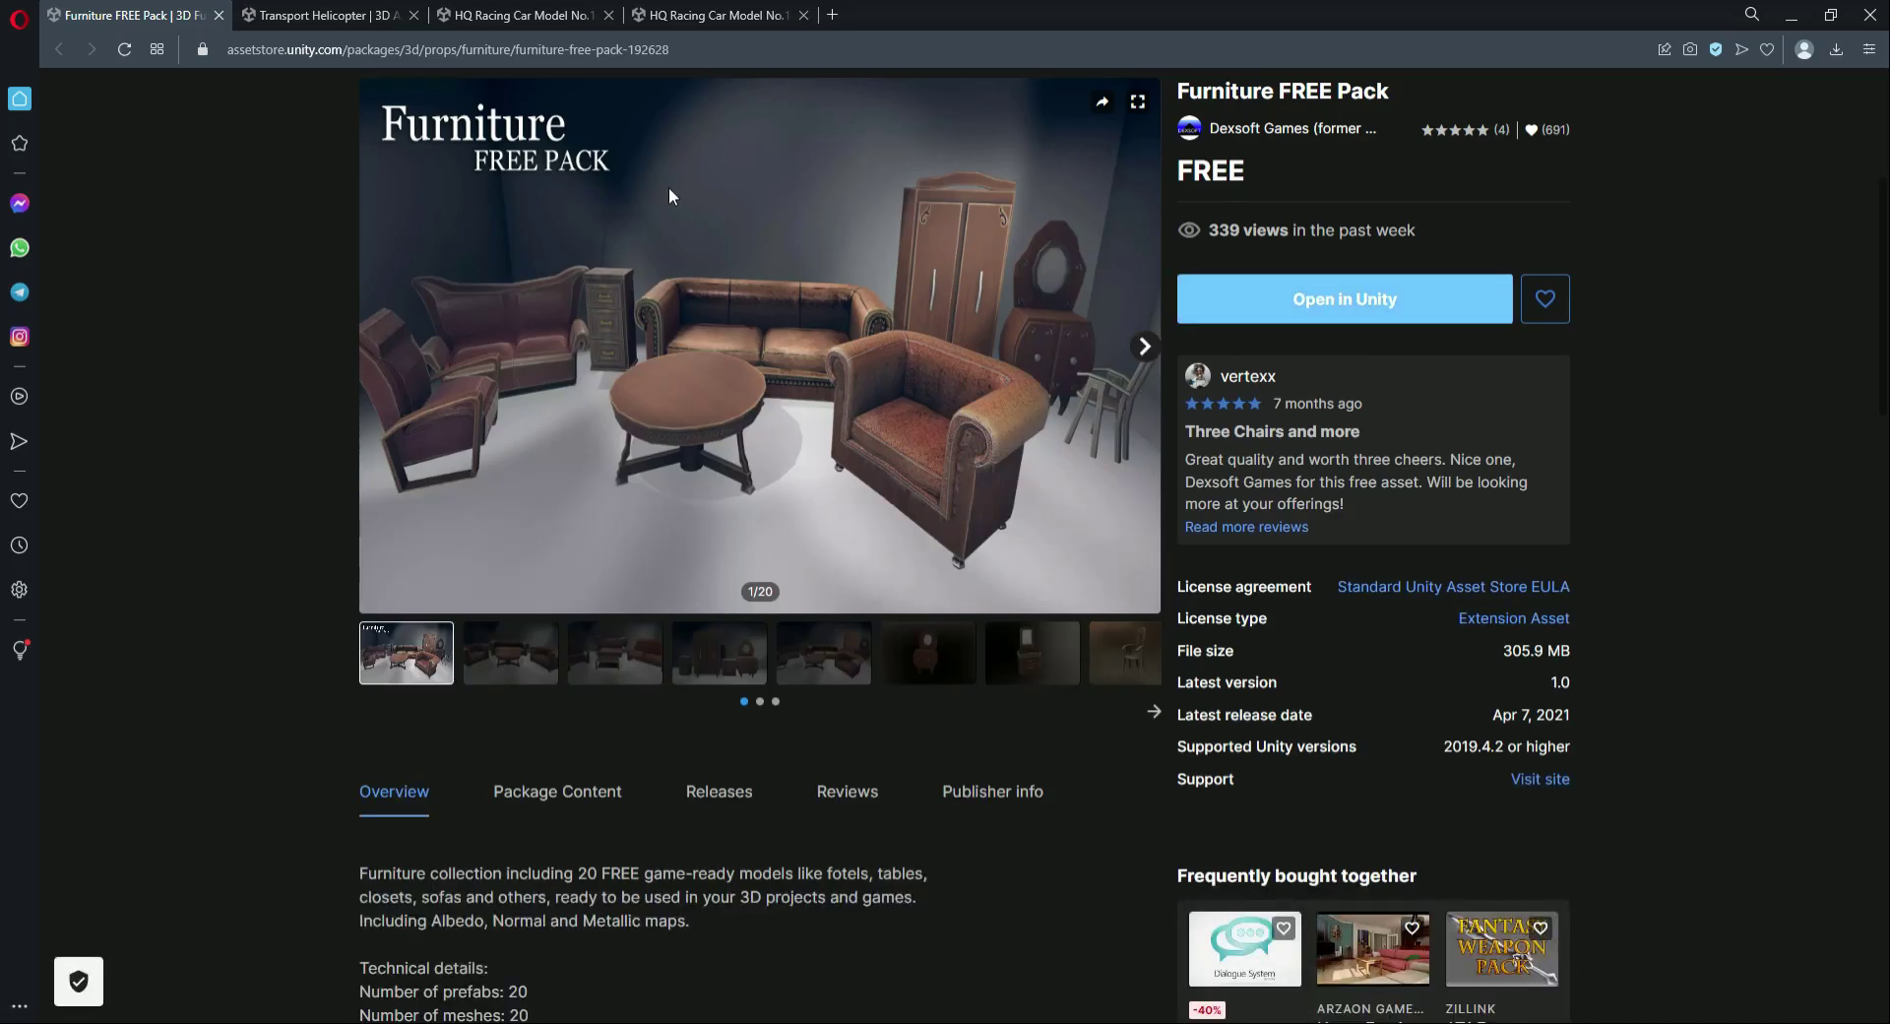
{"action": "left_click", "coordinate": [300, 20]}
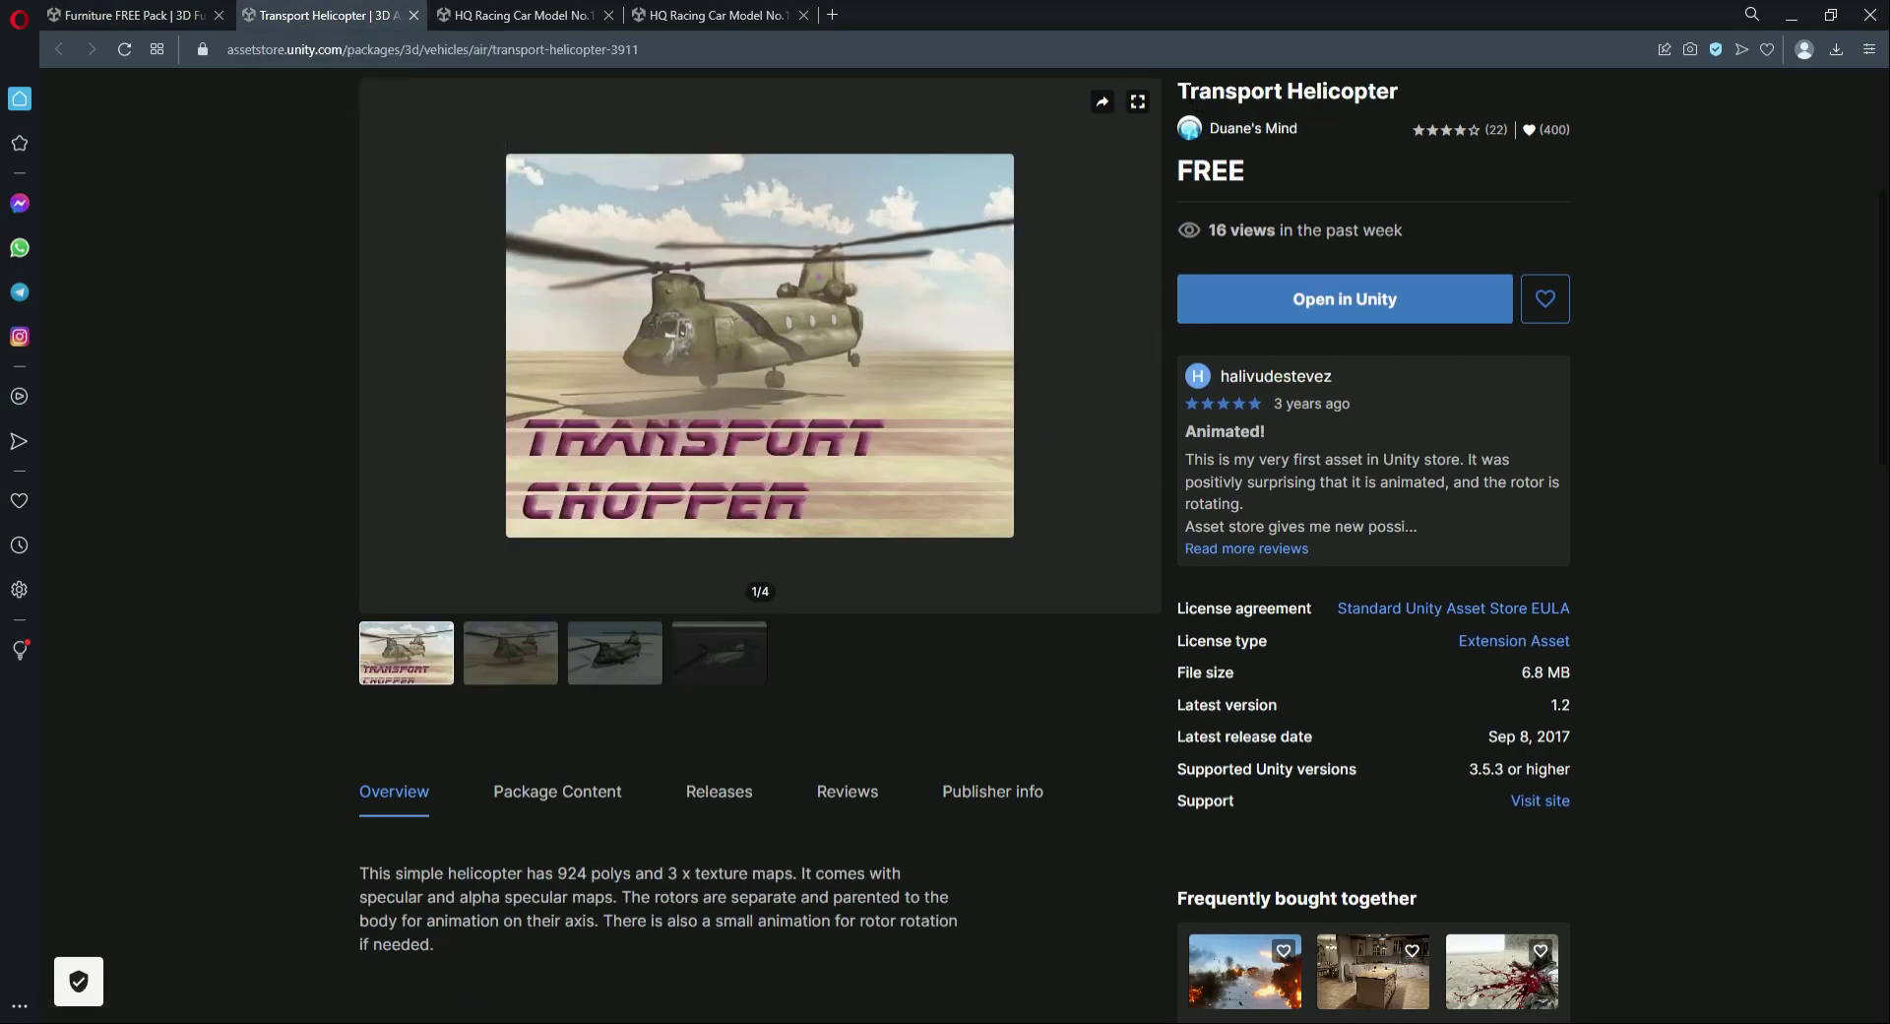
{"action": "left_click_drag", "start_coordinate": [1189, 90], "coordinate": [1406, 99]}
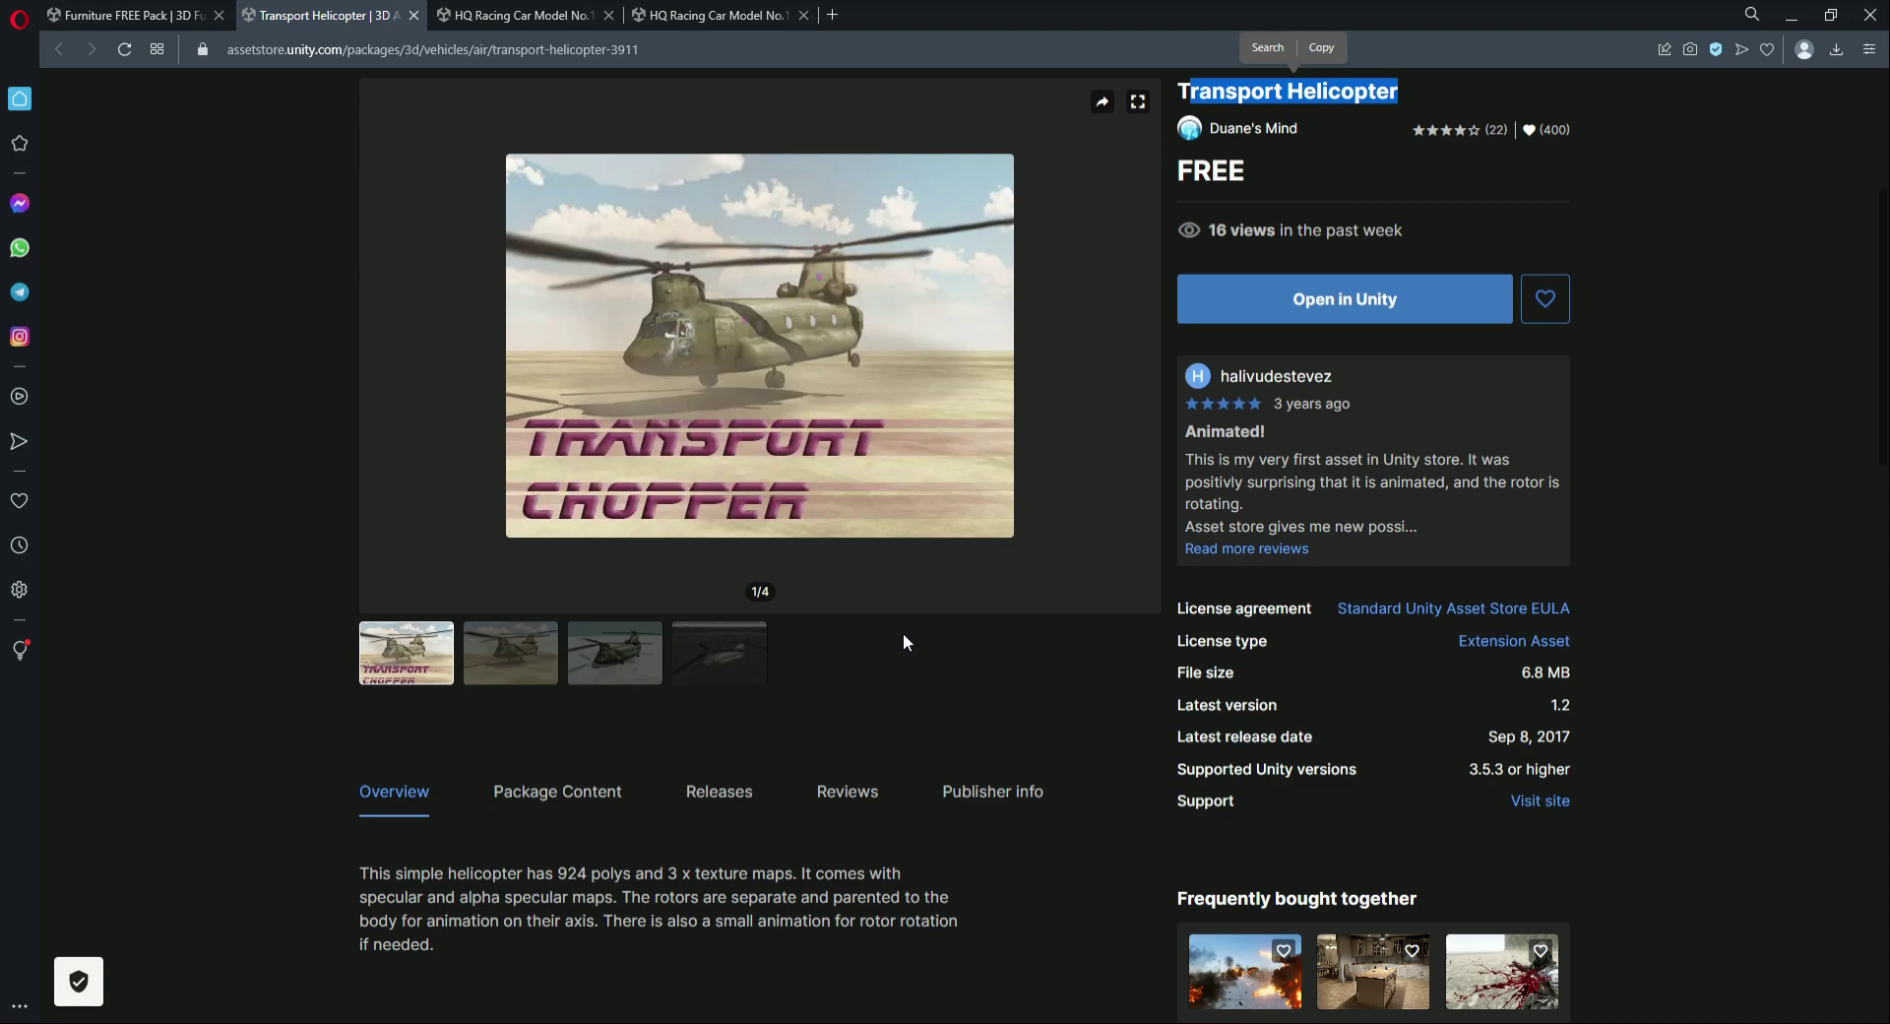
{"action": "left_click", "coordinate": [1038, 487]}
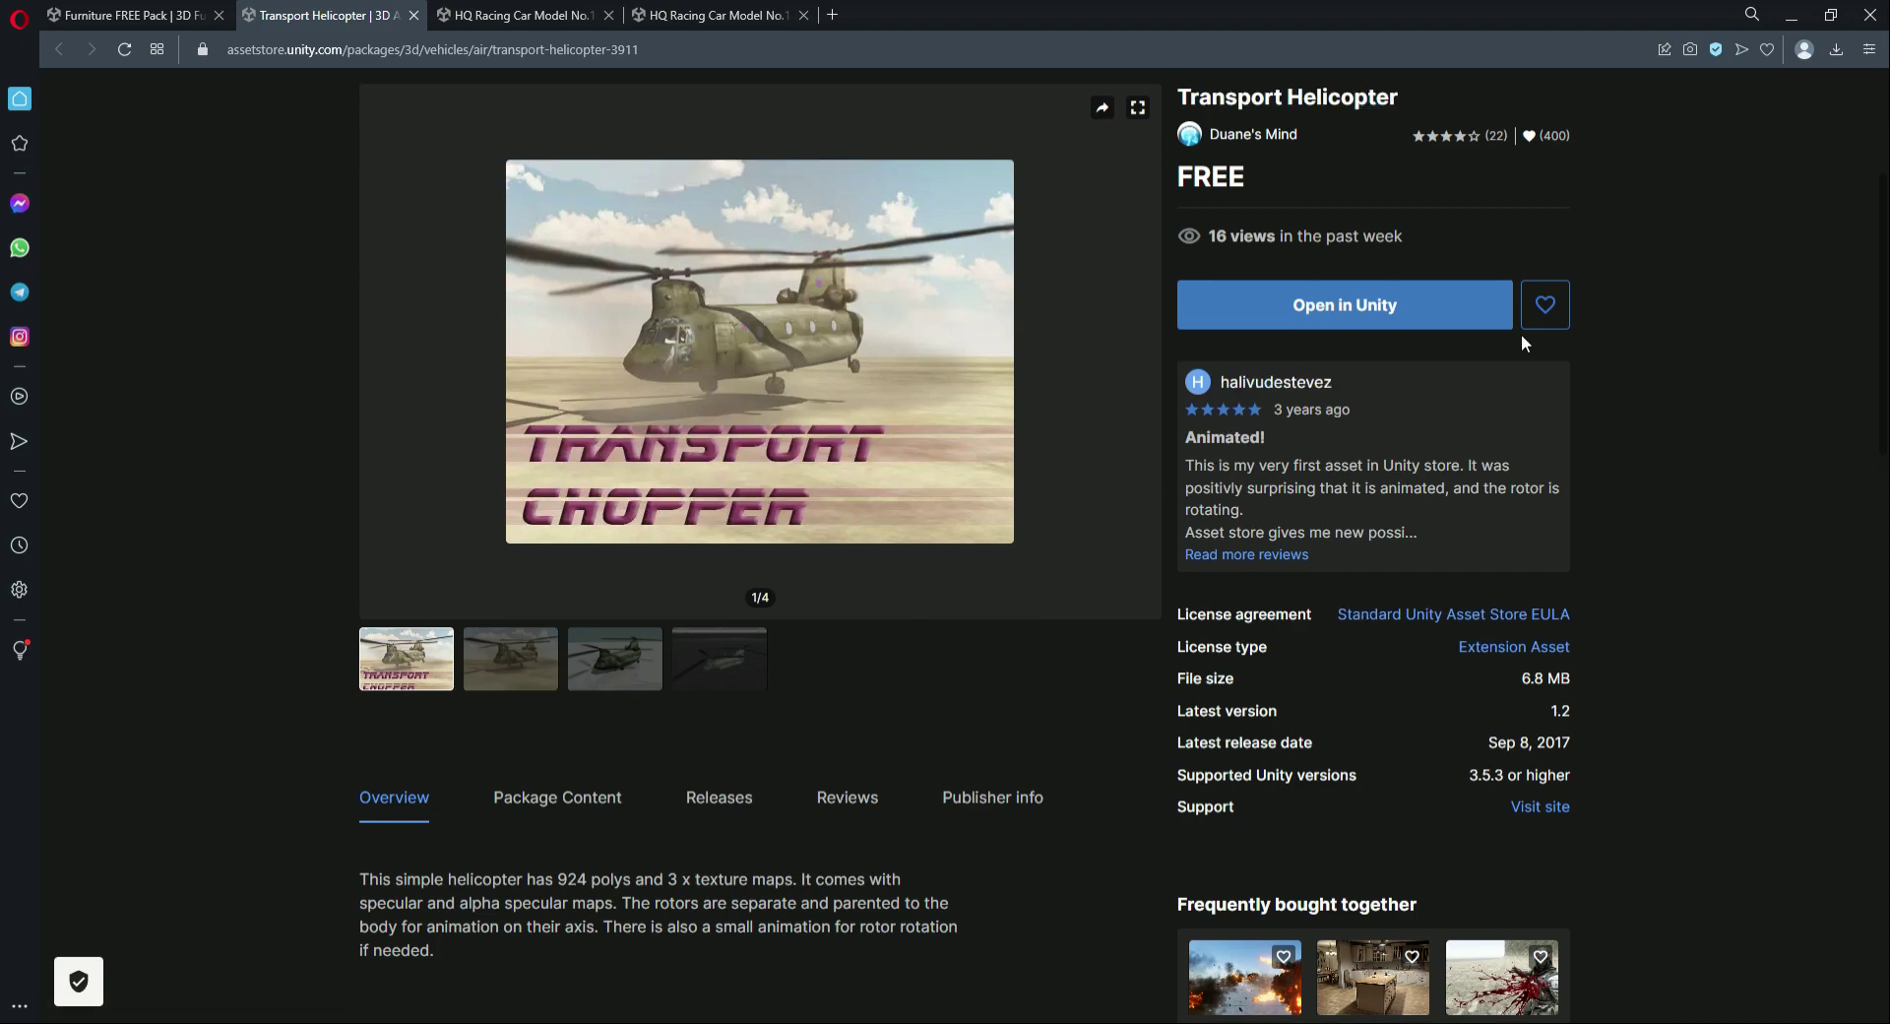
{"action": "left_click_drag", "start_coordinate": [1180, 96], "coordinate": [1424, 85]}
{"action": "left_click", "coordinate": [1699, 406]}
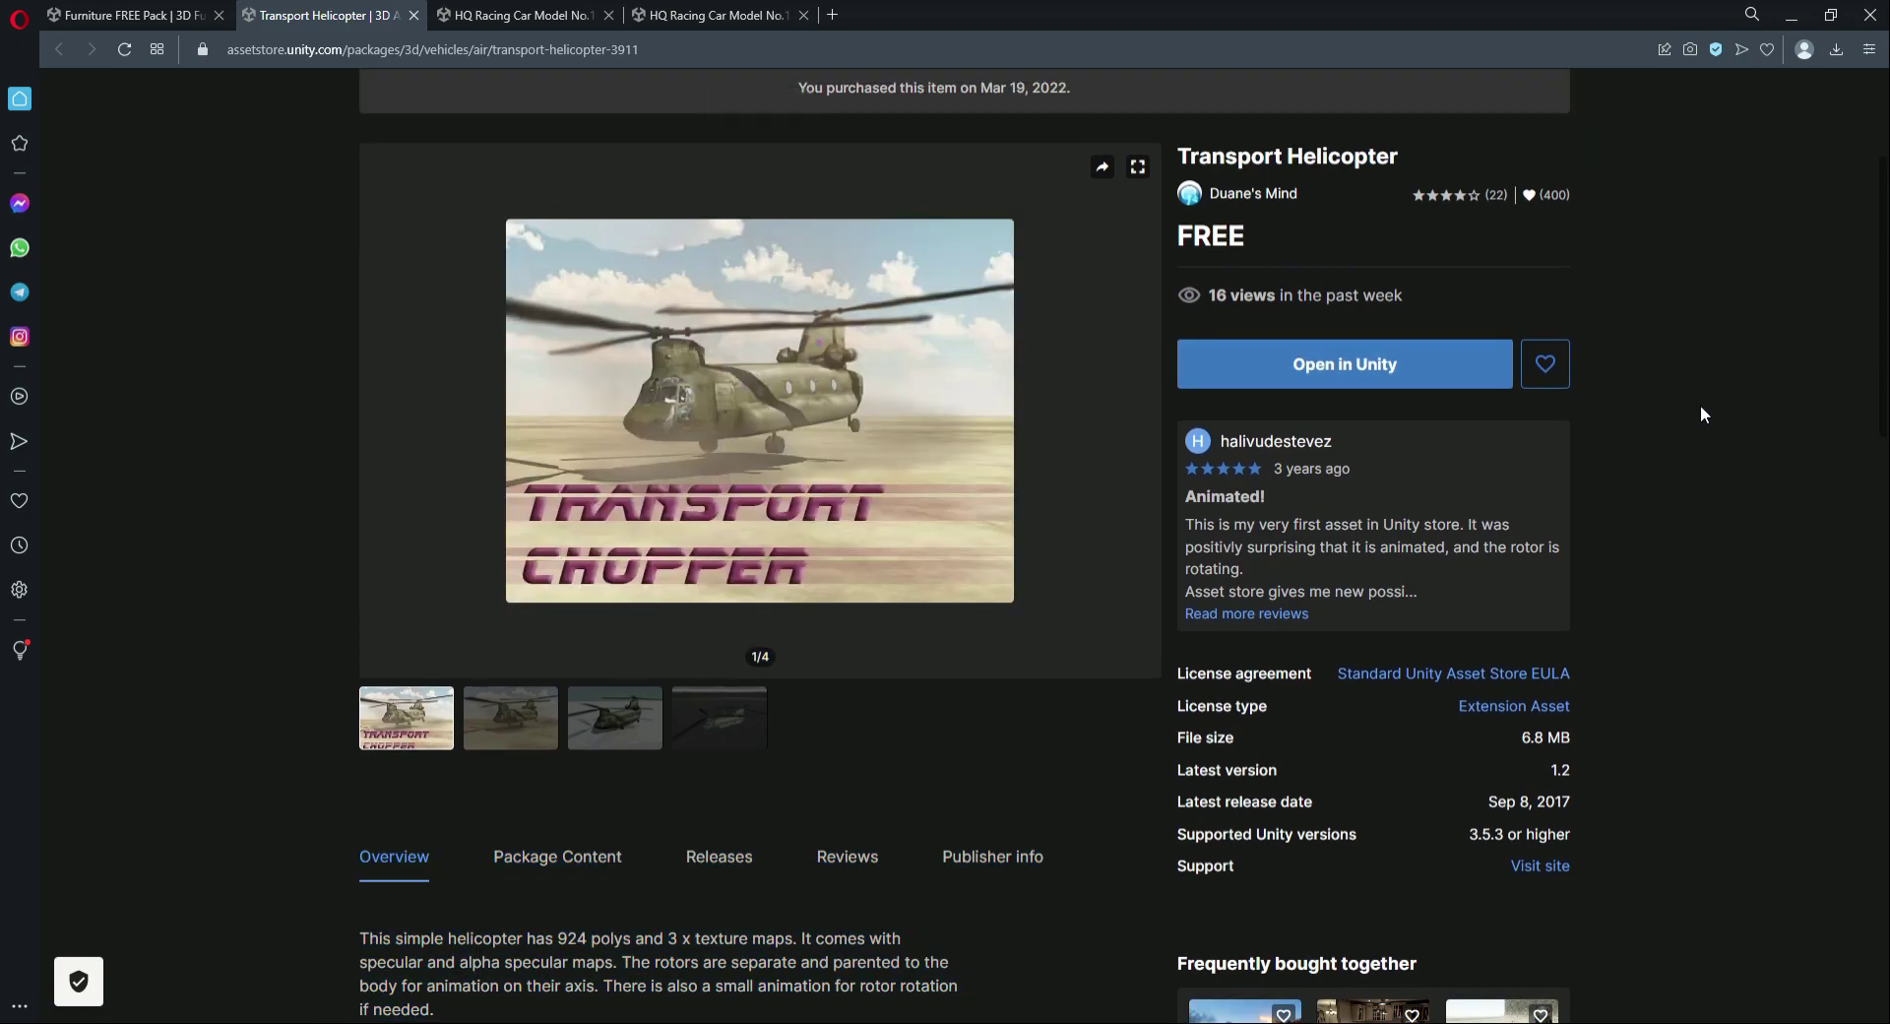
{"action": "scroll", "coordinate": [1700, 411], "scroll_direction": "down", "scroll_amount": 1}
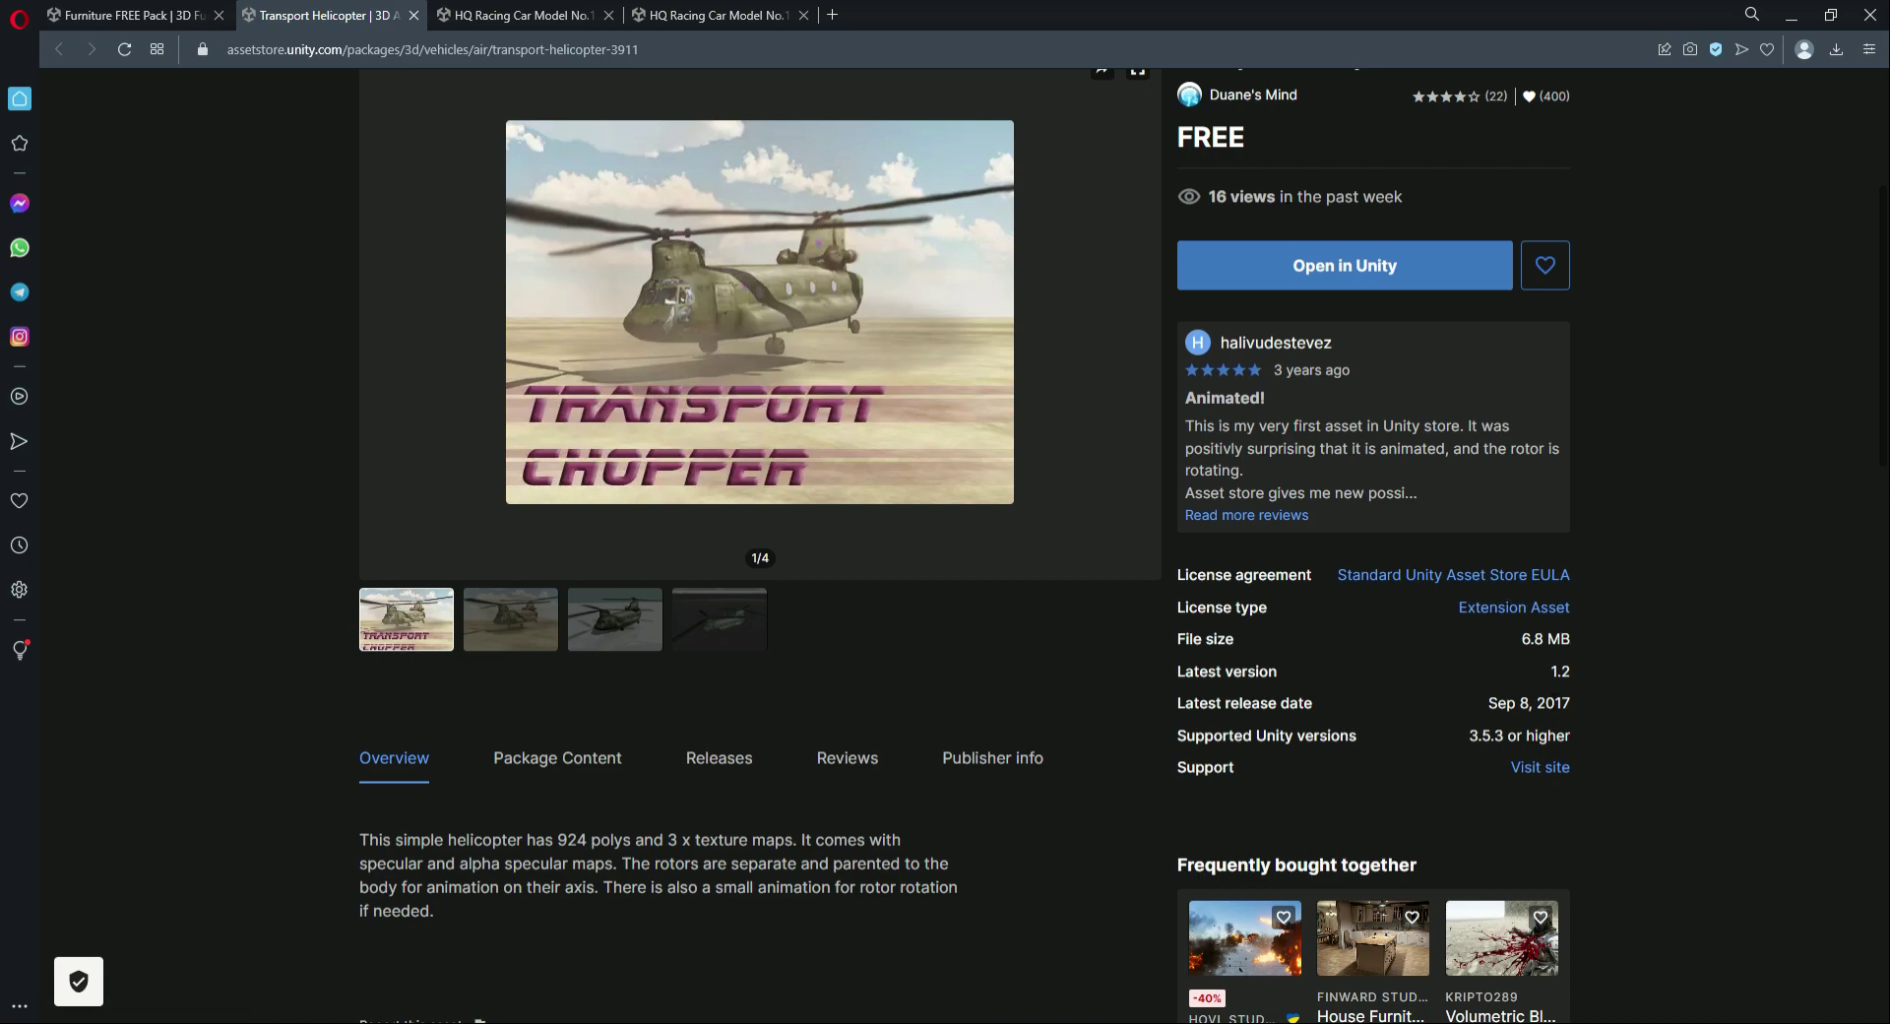
Open the Transport Helicopter asset in Unity's Package Manager and download the package
{"action": "left_click", "coordinate": [1281, 257]}
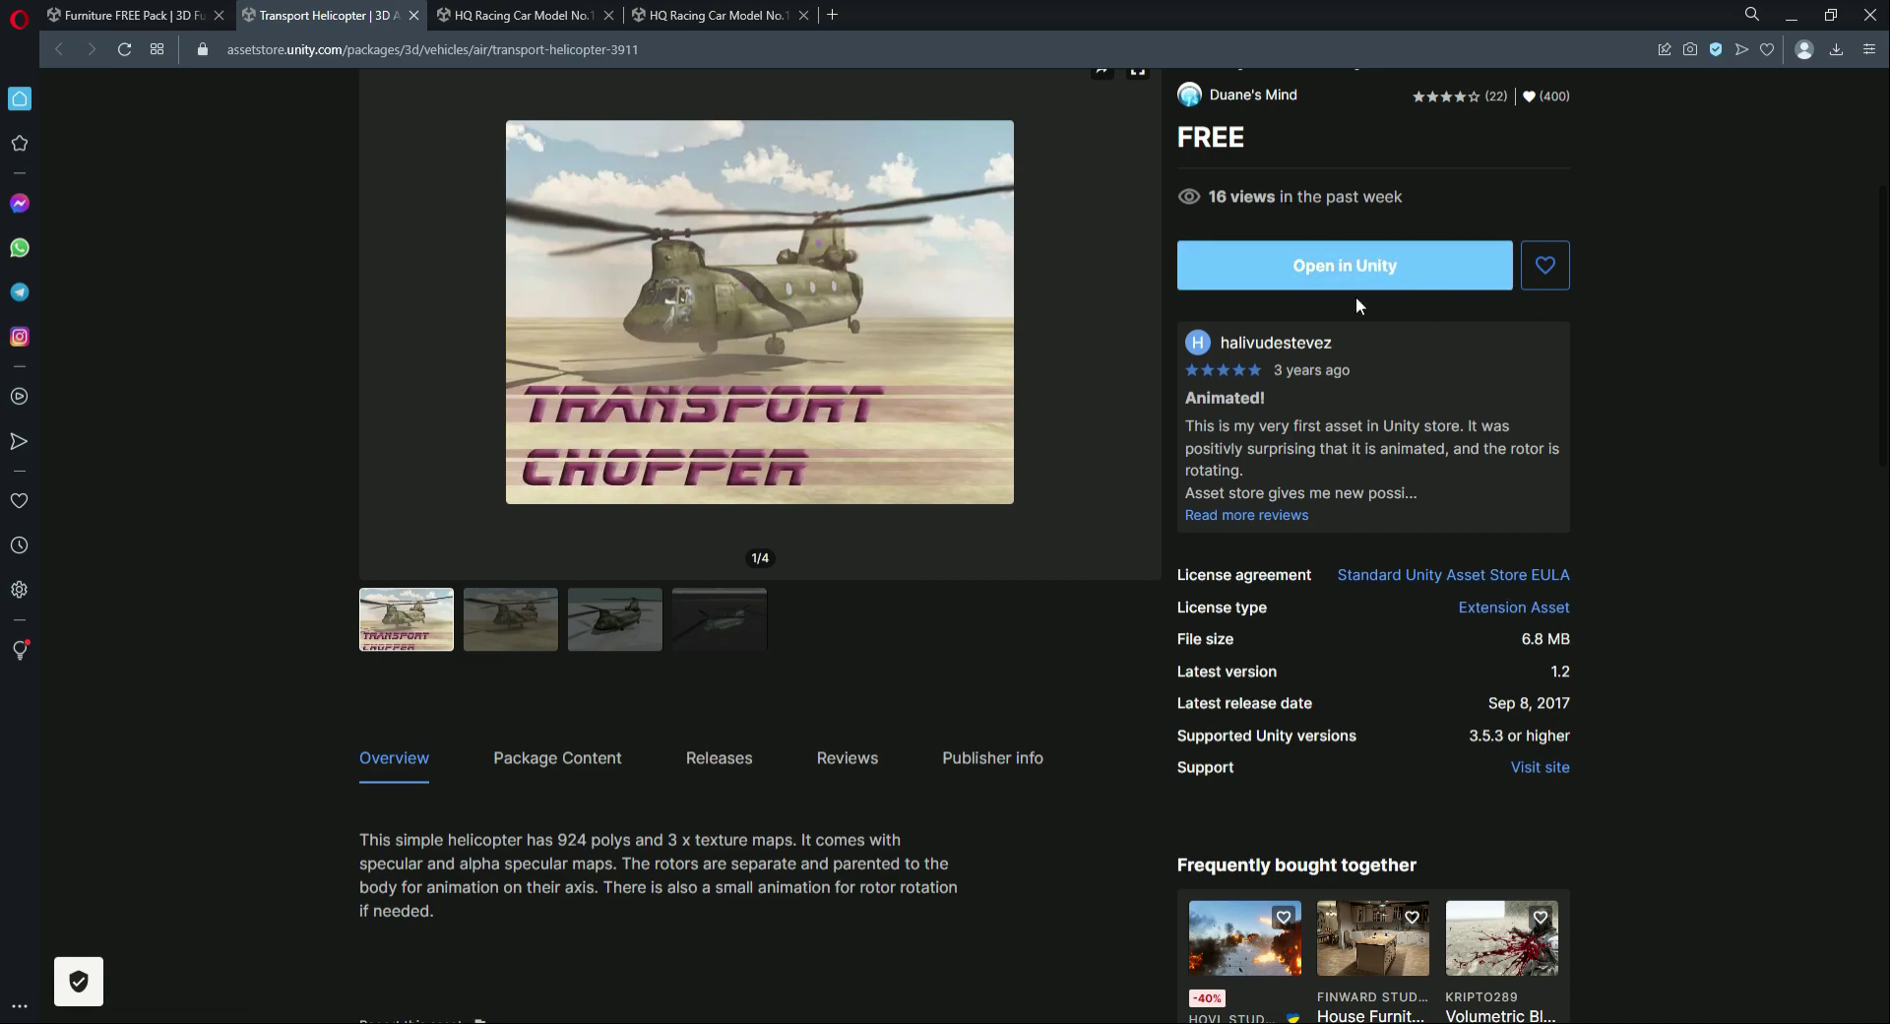
{"action": "left_click", "coordinate": [1329, 281]}
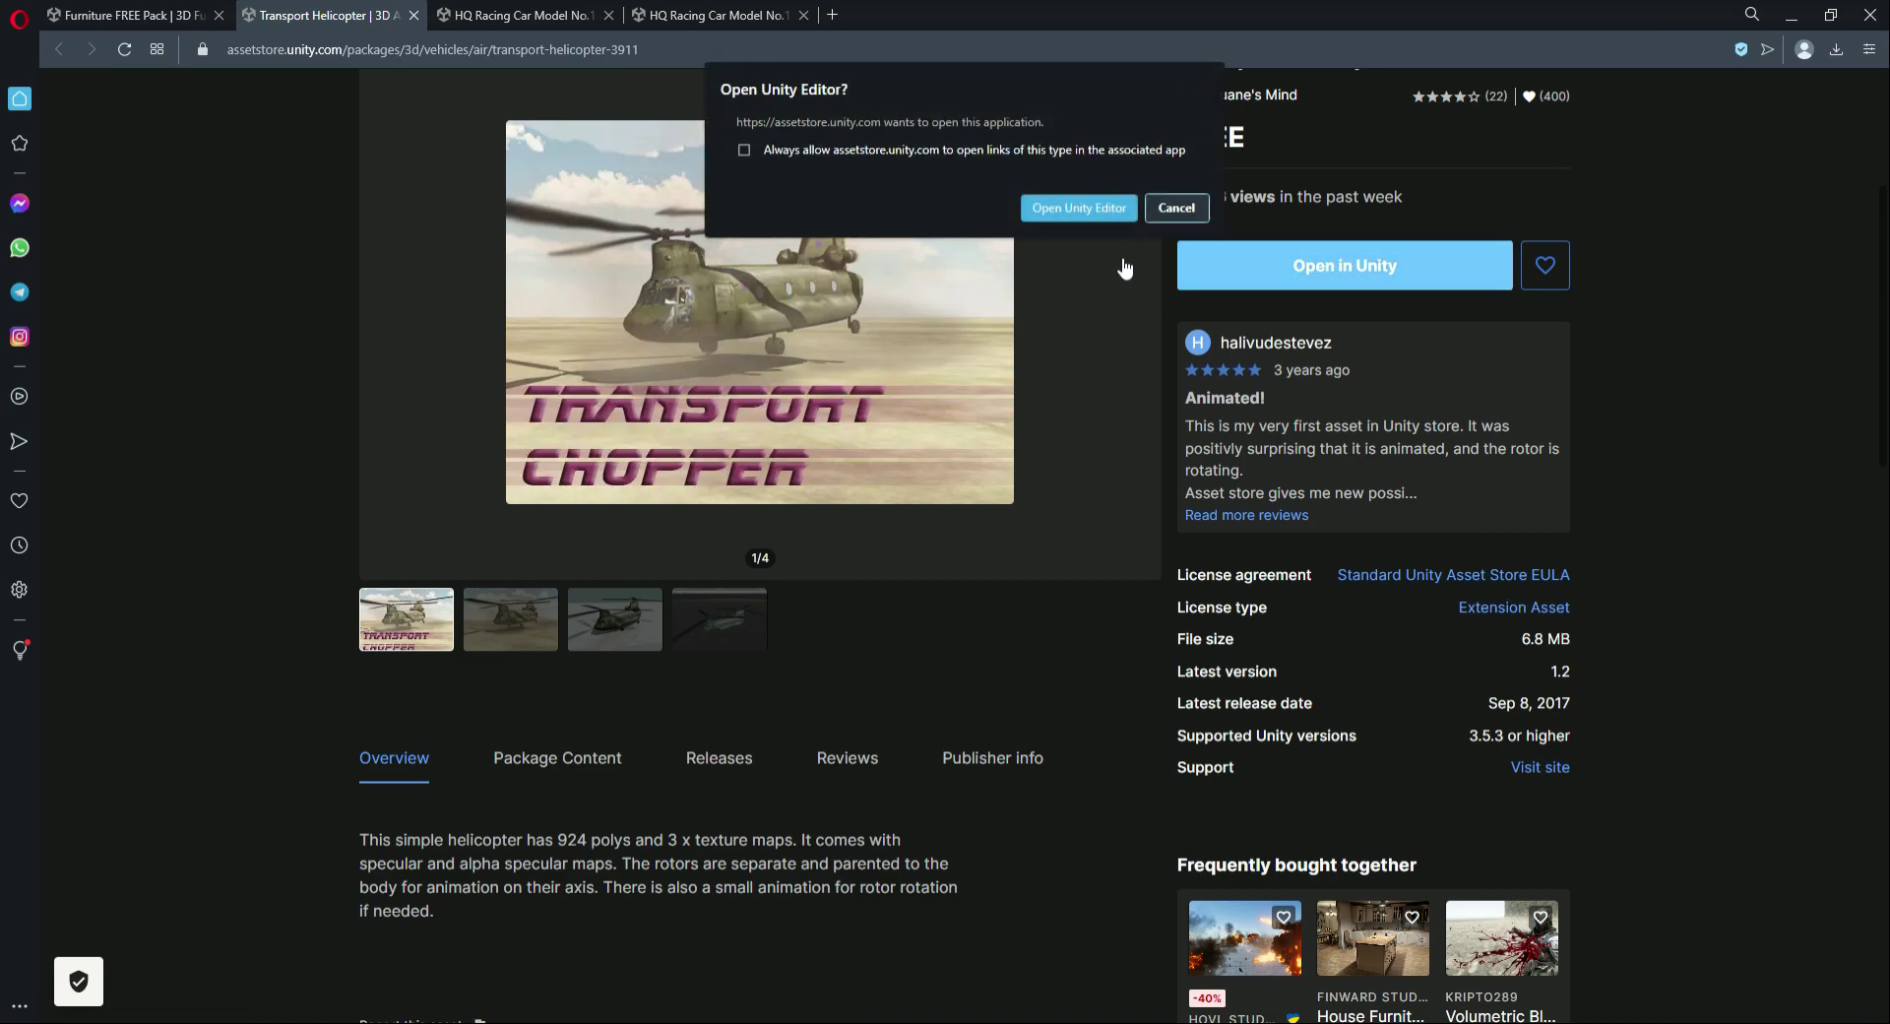
{"action": "left_click", "coordinate": [1100, 203]}
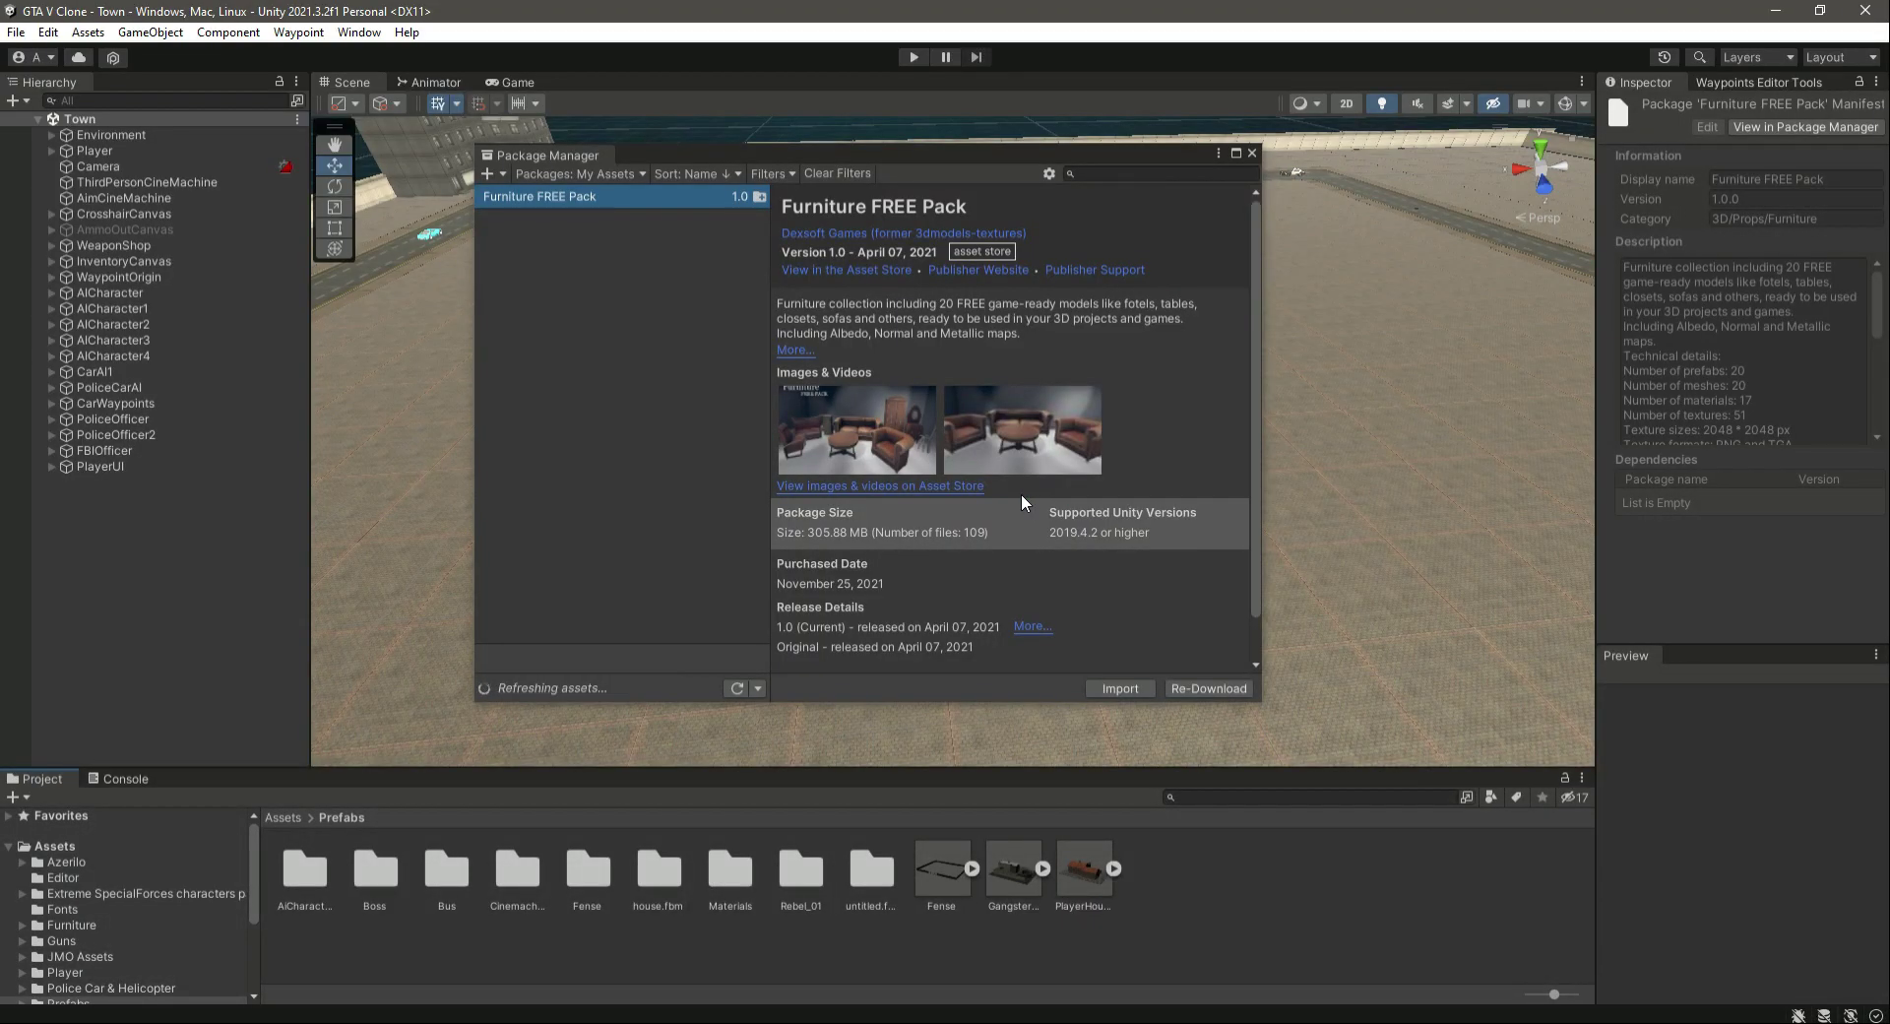
{"action": "scroll", "coordinate": [1022, 495], "scroll_direction": "down", "scroll_amount": 1}
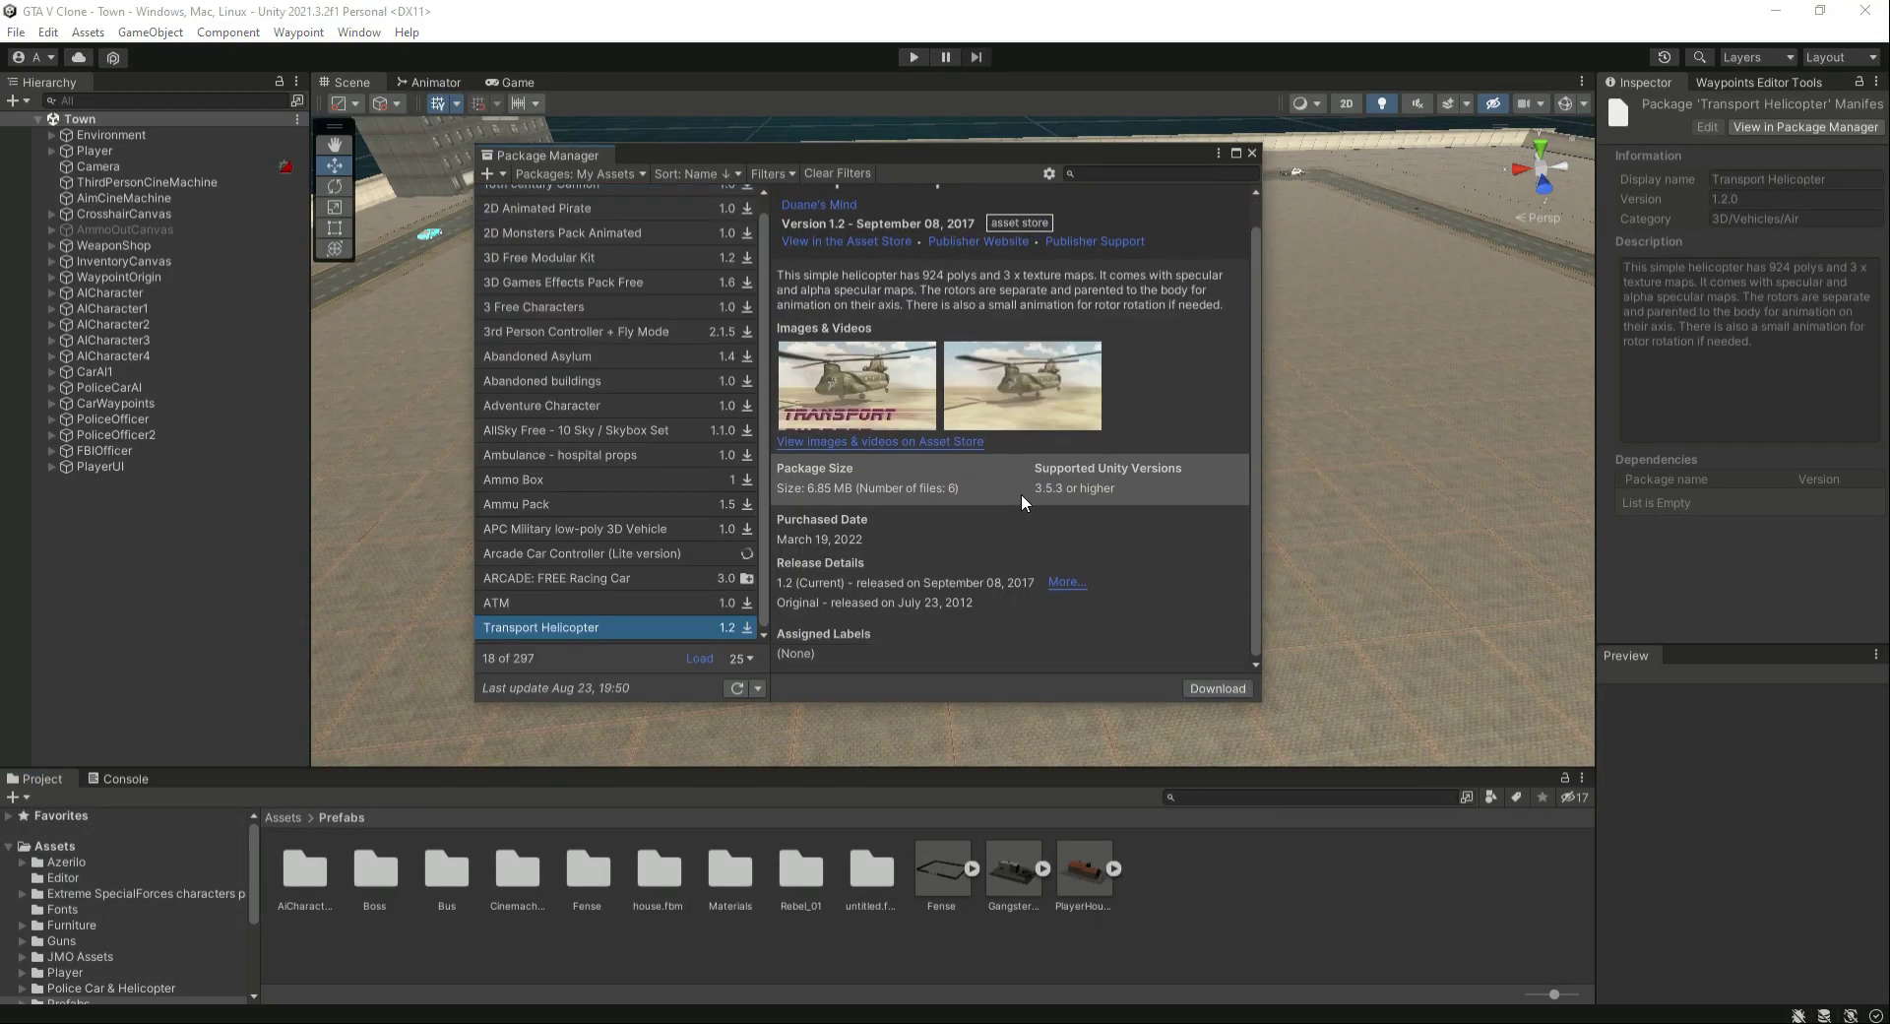
{"action": "scroll", "coordinate": [963, 415], "scroll_direction": "up", "scroll_amount": 1}
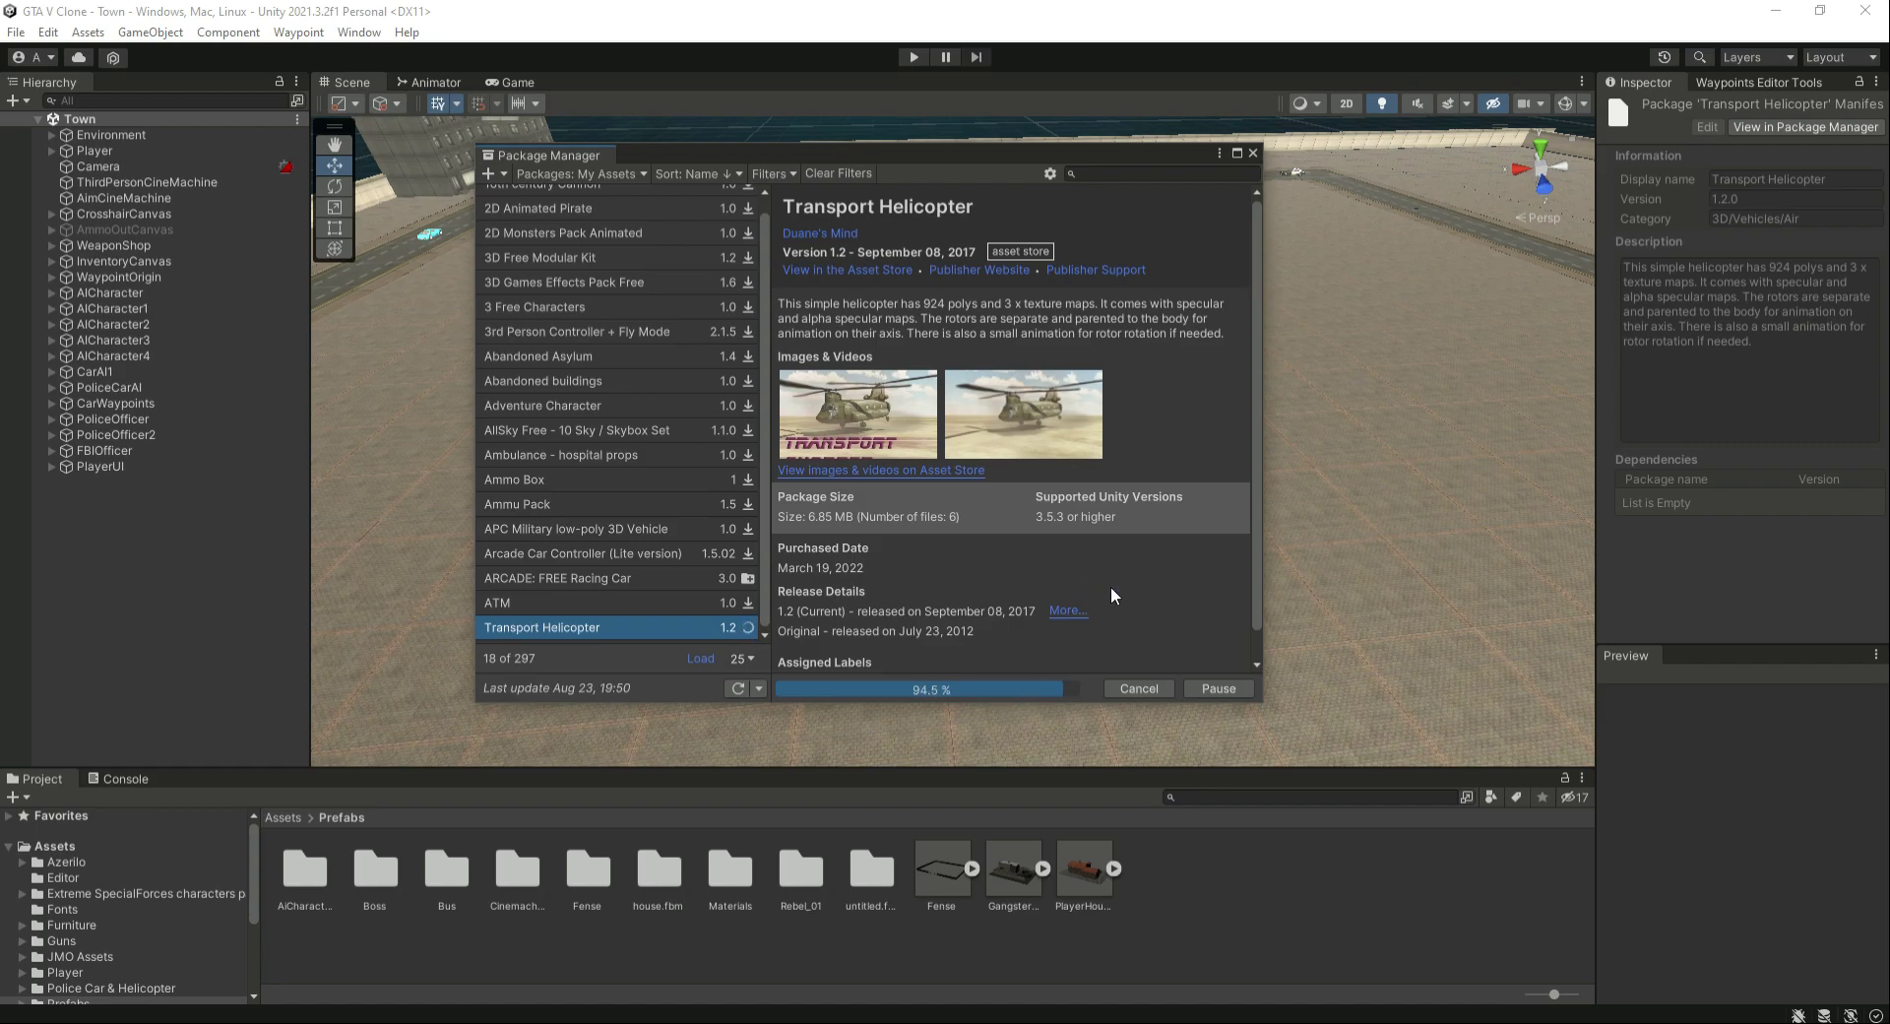
{"action": "scroll", "coordinate": [1132, 654], "scroll_direction": "down", "scroll_amount": 1}
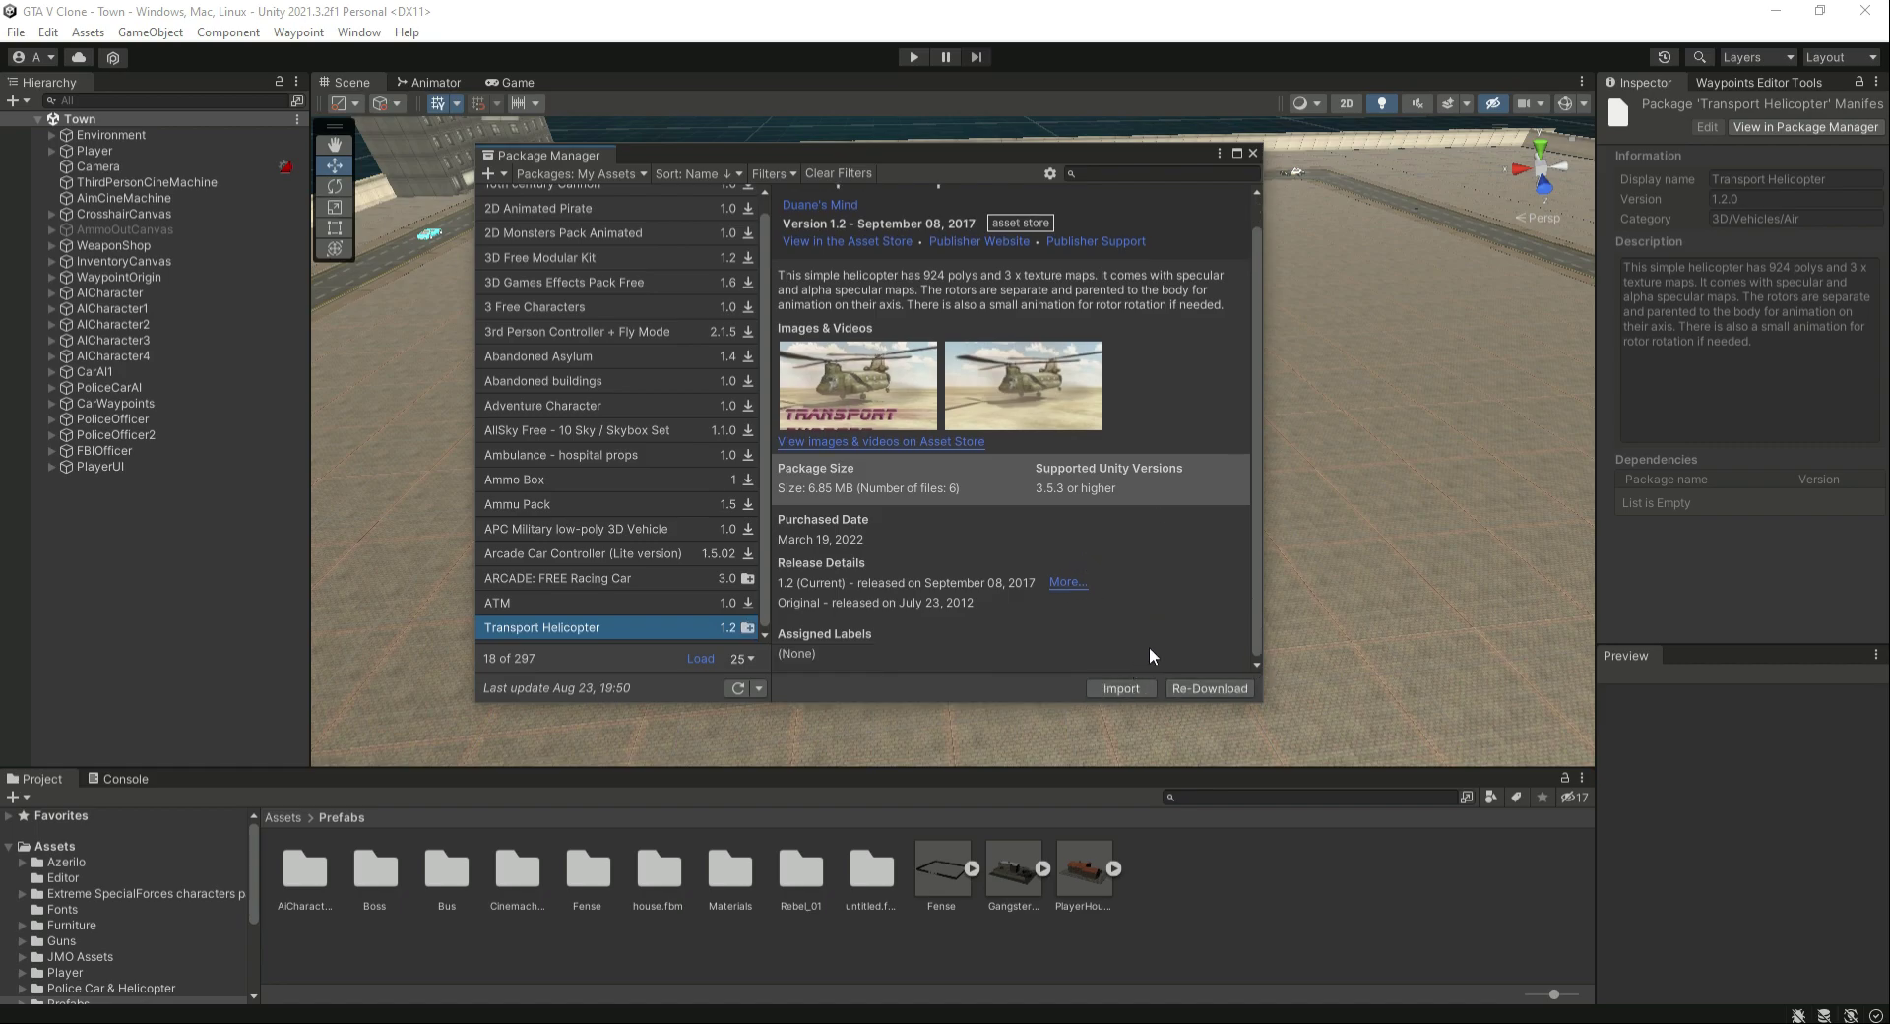
Import all files of the Transport Helicopter package into the project and close the Package Manager
{"action": "left_click", "coordinate": [1122, 688]}
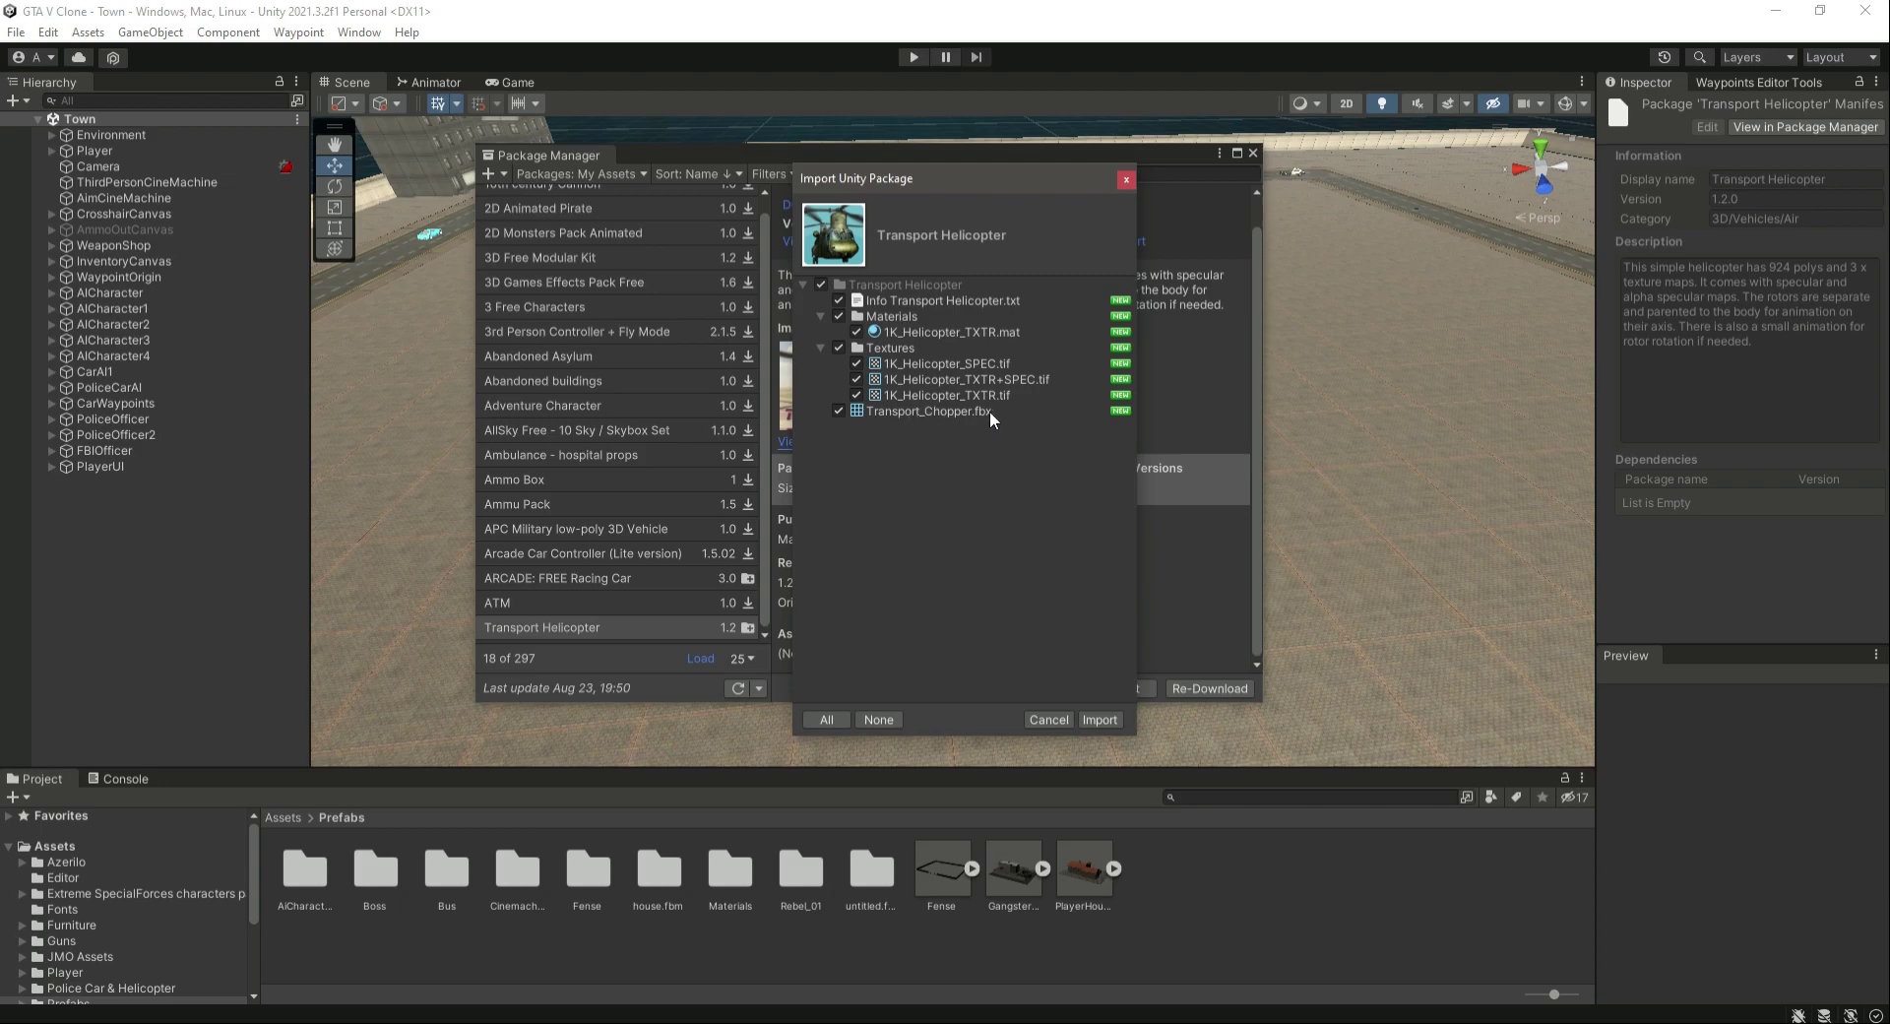
{"action": "left_click", "coordinate": [1095, 719]}
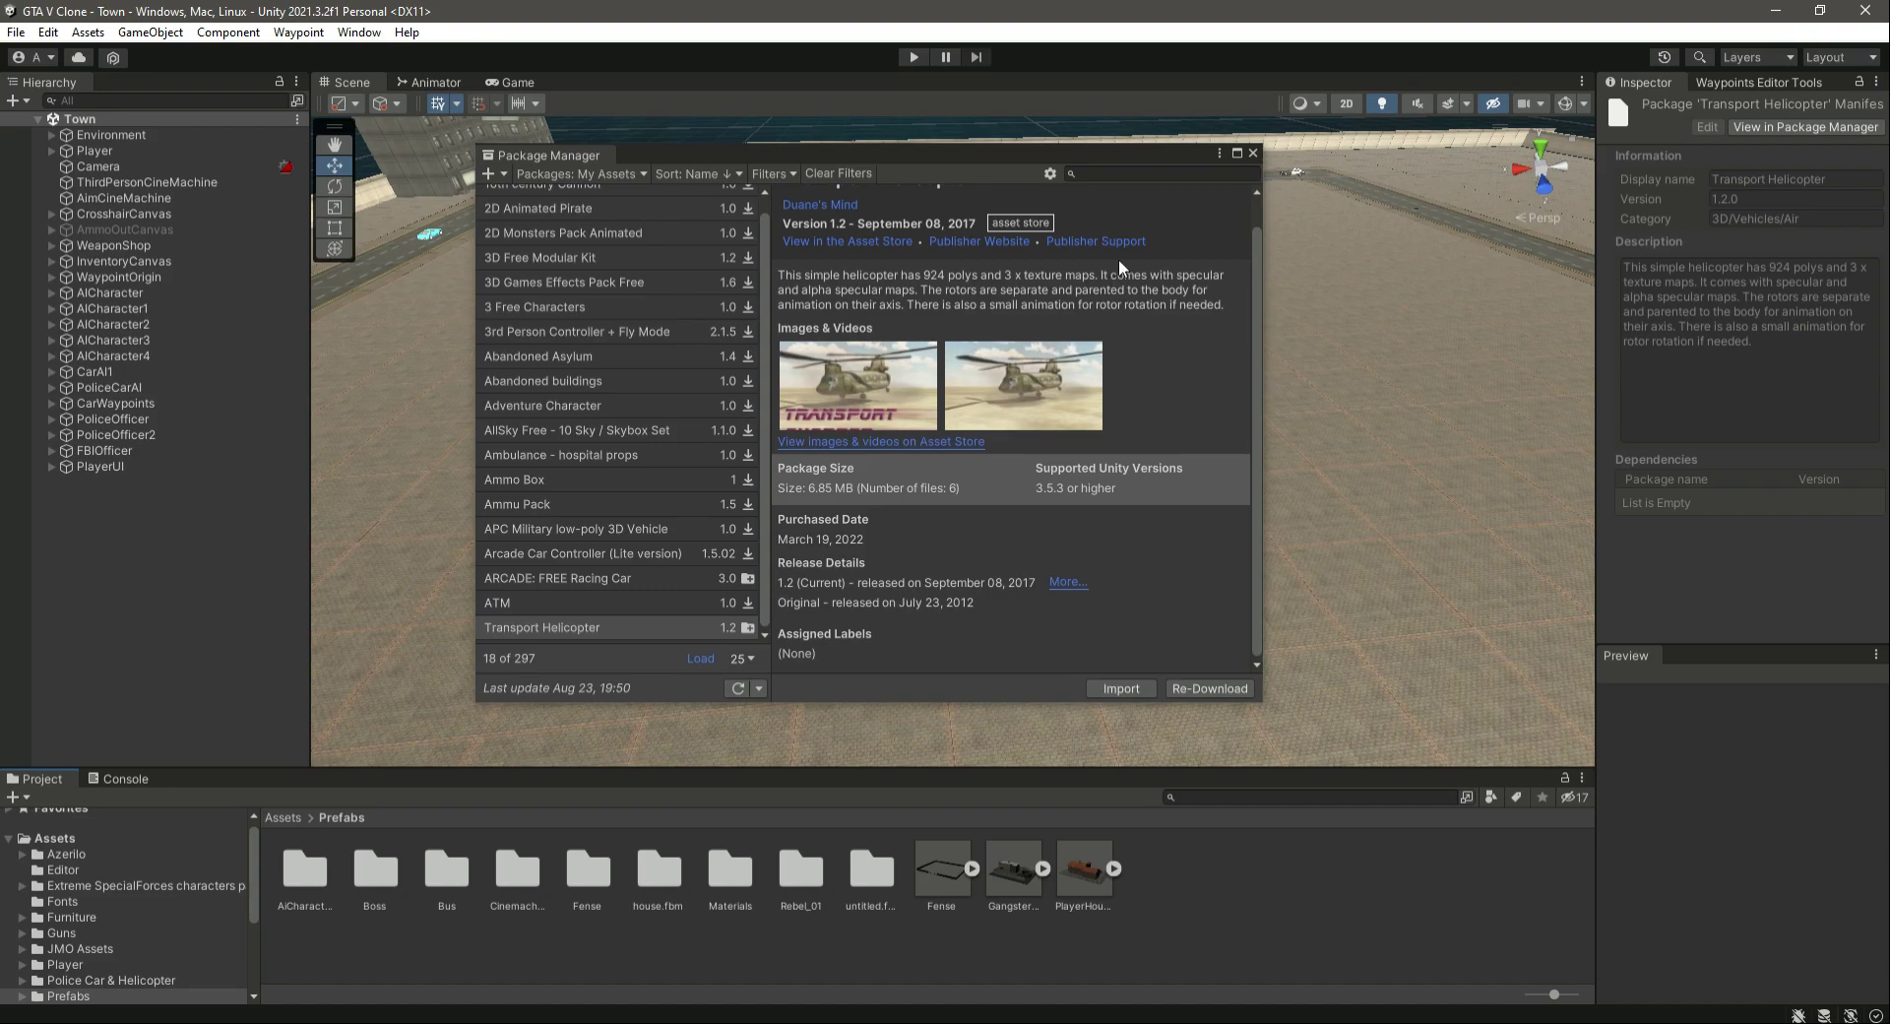
{"action": "left_click", "coordinate": [1252, 153]}
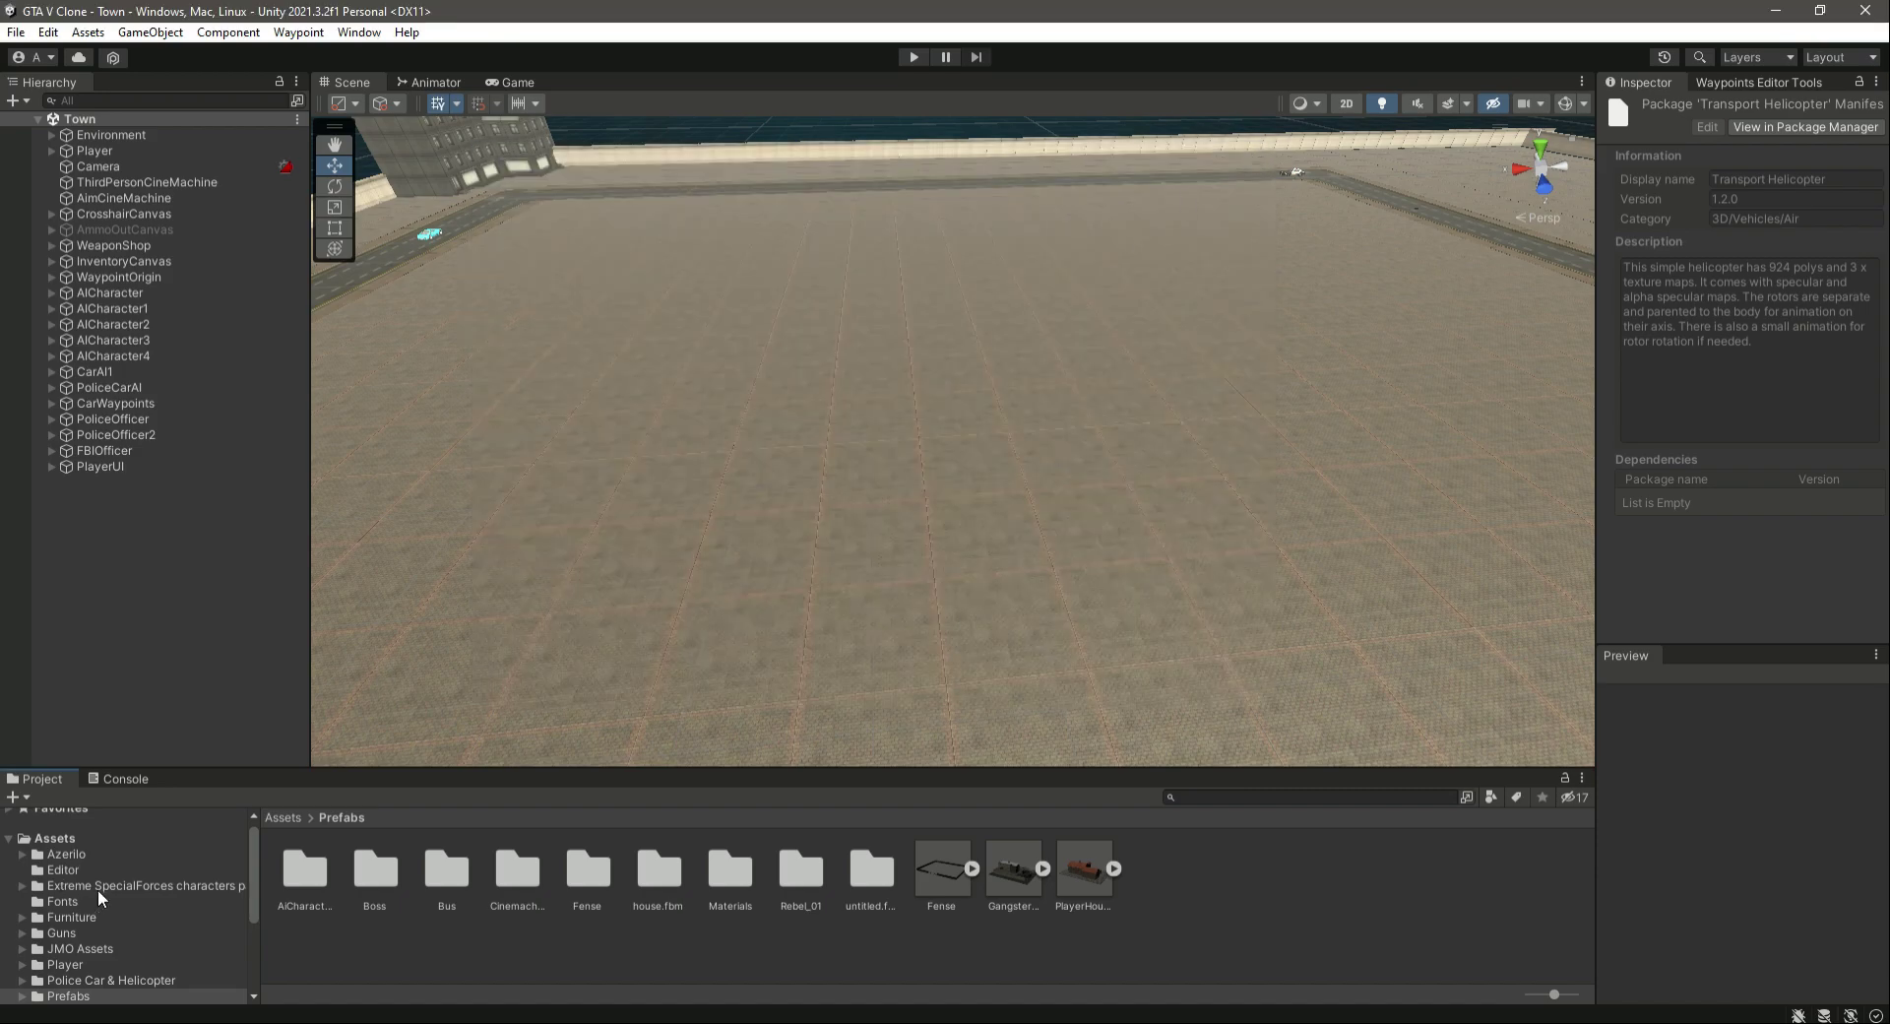
Open the Transport Helicopter folder under Assets and inspect the Transport_Chopper model by rotating its preview
{"action": "scroll", "coordinate": [110, 906], "scroll_direction": "down", "scroll_amount": 3}
{"action": "left_click", "coordinate": [103, 959]}
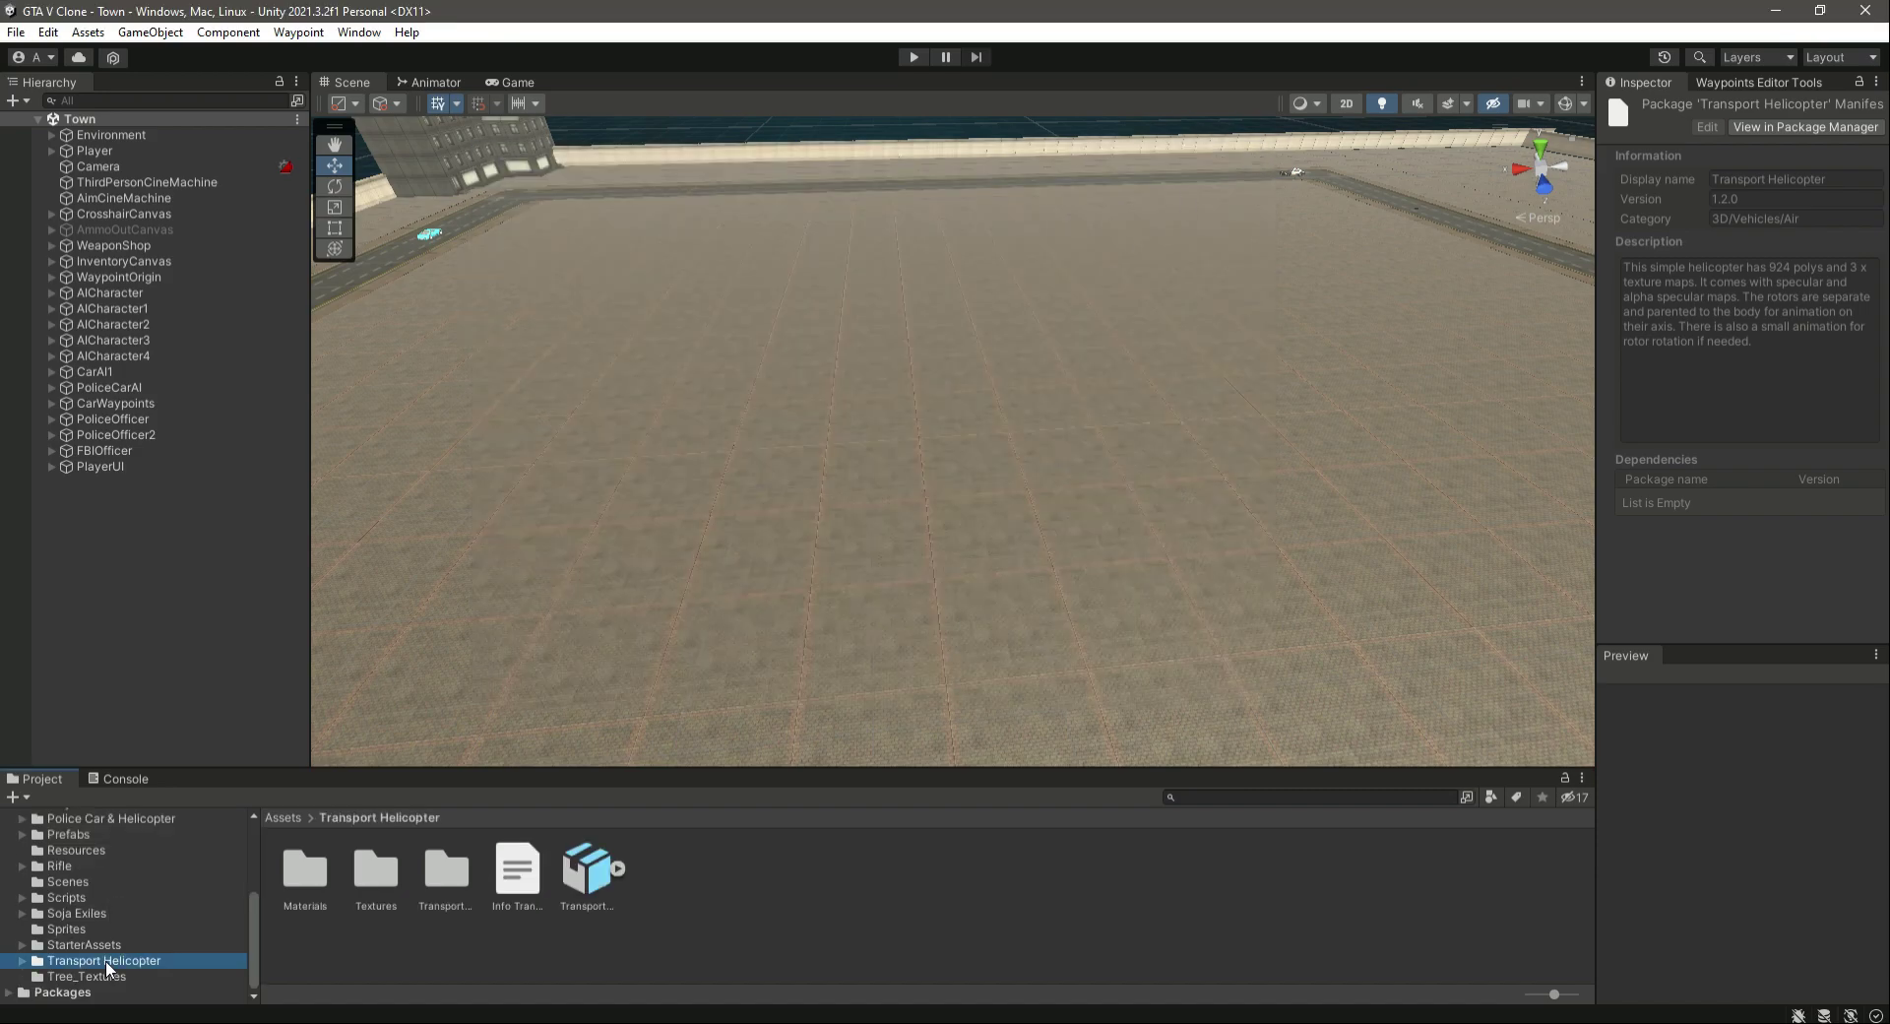
{"action": "left_click", "coordinate": [583, 866]}
{"action": "left_click_drag", "start_coordinate": [1726, 822], "coordinate": [1500, 913]}
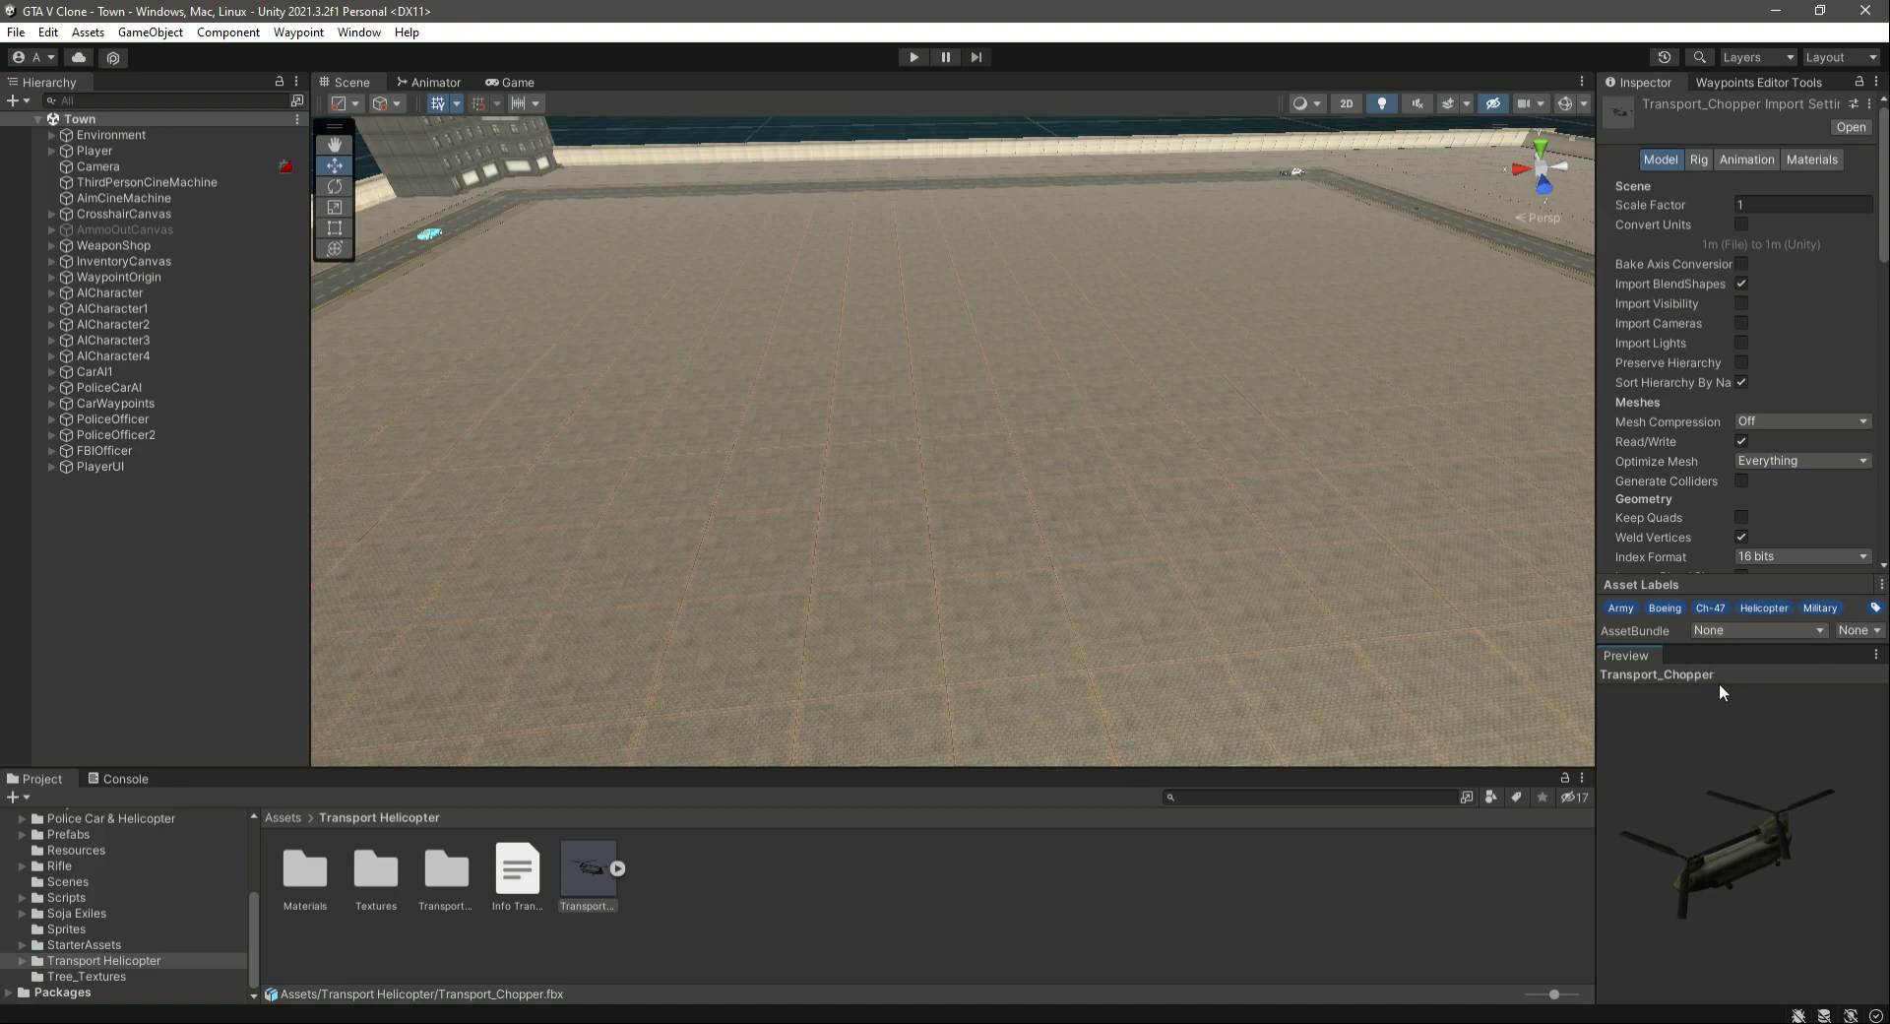
{"action": "scroll", "coordinate": [1775, 493], "scroll_direction": "down", "scroll_amount": 5}
{"action": "scroll", "coordinate": [1775, 497], "scroll_direction": "up", "scroll_amount": 5}
{"action": "left_click_drag", "start_coordinate": [1750, 917], "coordinate": [1806, 872]}
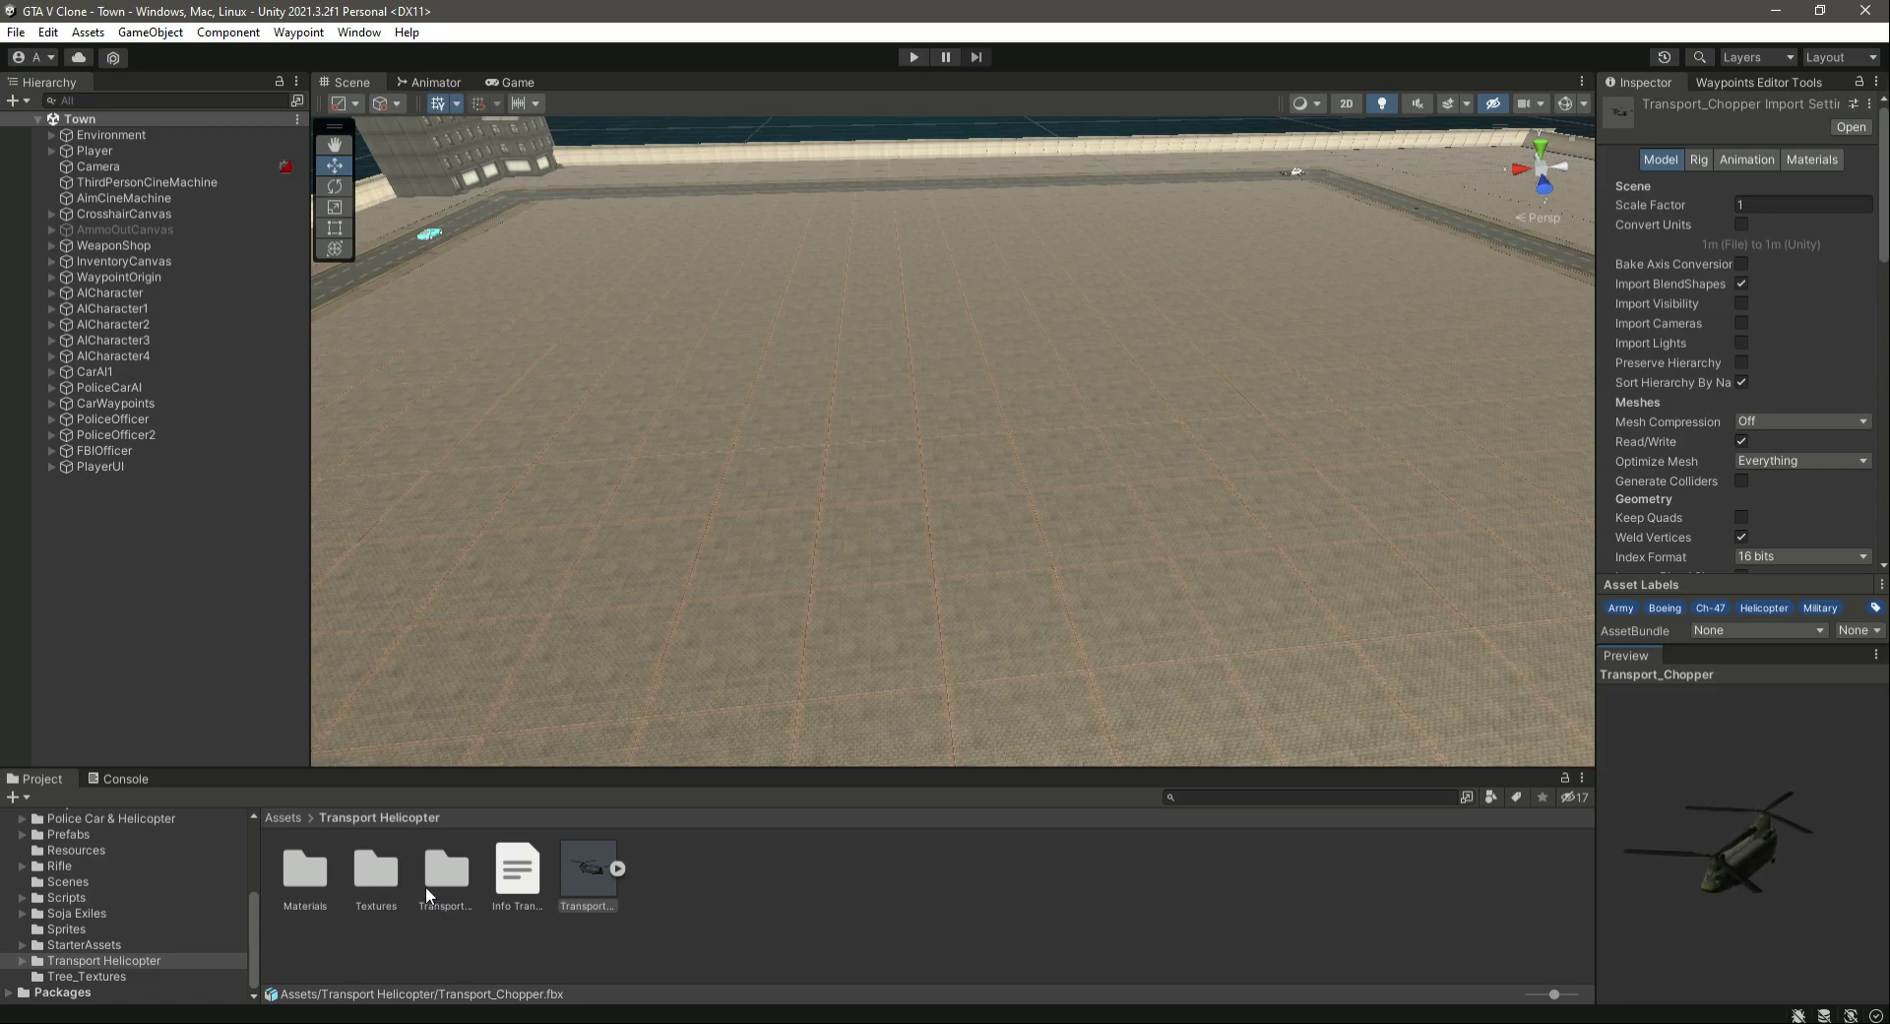
Try out the Transport_Chopper model in the Town scene and delete it from the scene
{"action": "left_click_drag", "start_coordinate": [588, 871], "coordinate": [1019, 411]}
{"action": "scroll", "coordinate": [1002, 538], "scroll_direction": "up", "scroll_amount": 3}
{"action": "middle_click_drag", "start_coordinate": [986, 526], "coordinate": [1049, 537]}
{"action": "left_click_drag", "start_coordinate": [1225, 384], "coordinate": [1246, 307]}
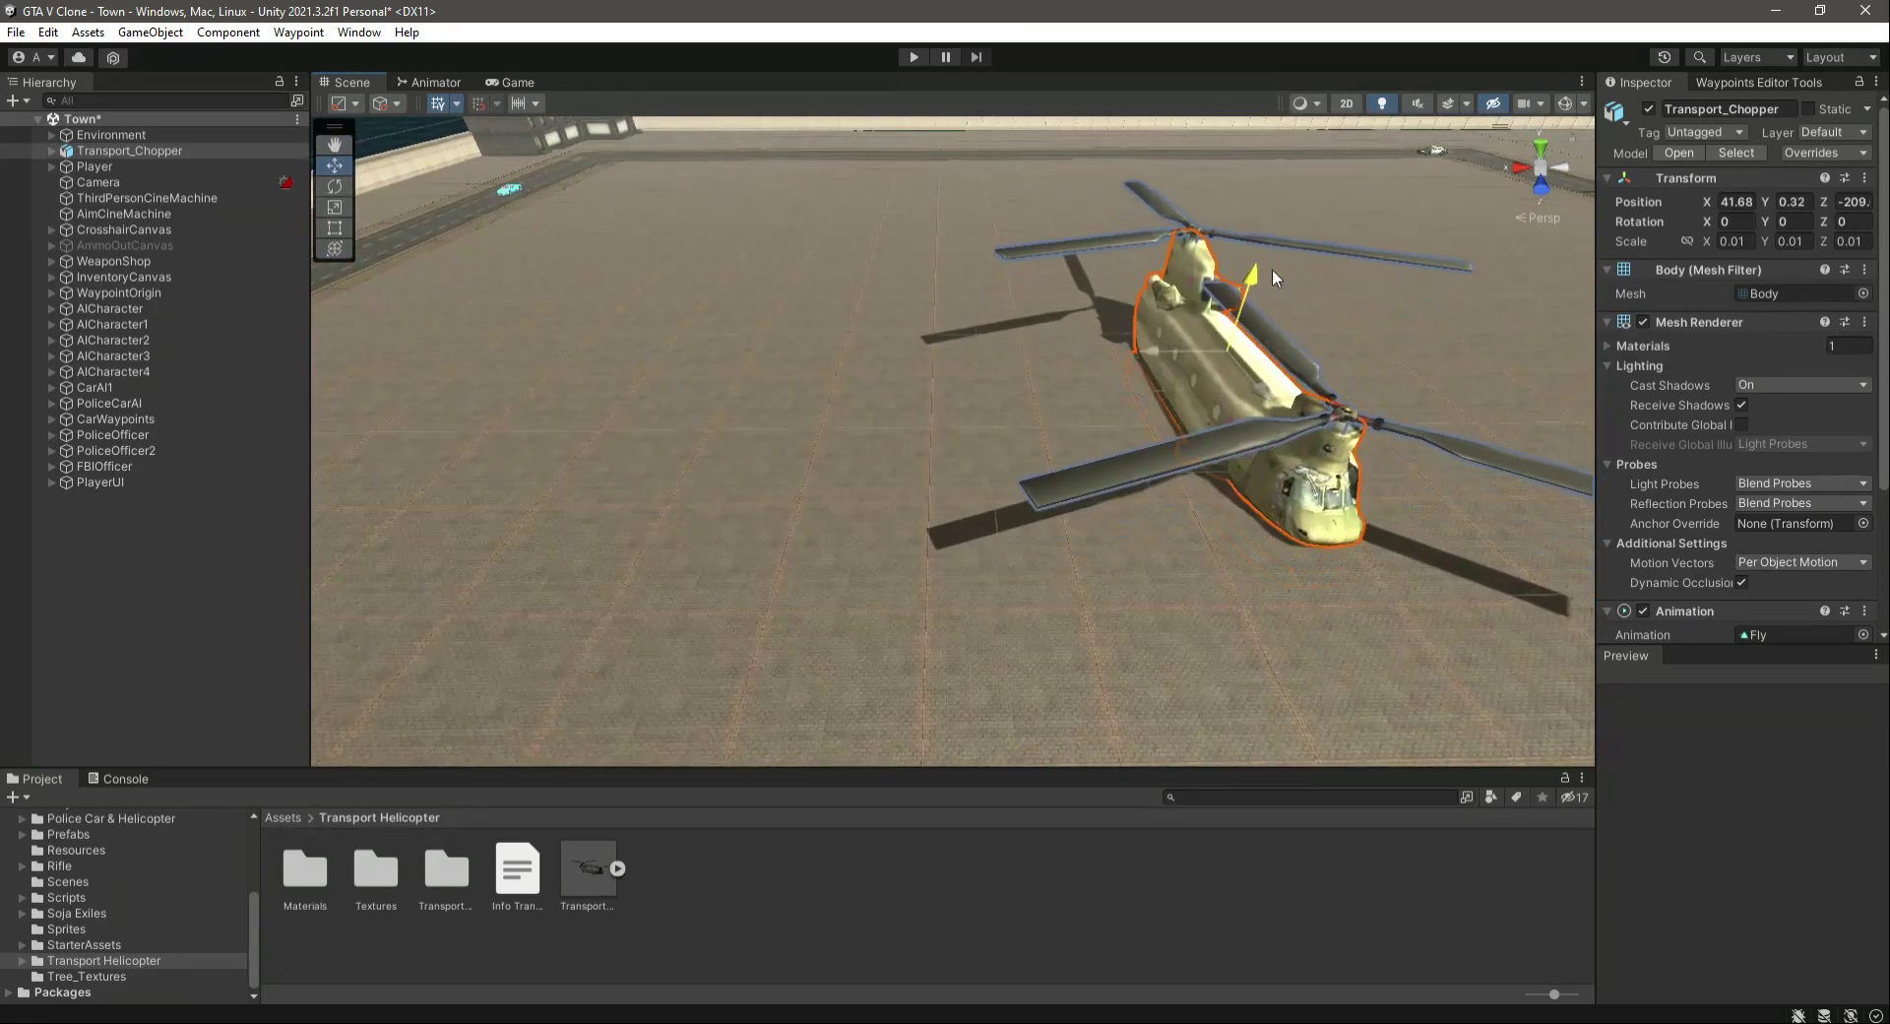
{"action": "left_click", "coordinate": [128, 152]}
{"action": "key", "text": "Delete"}
Switch to the browser and open the HQ Racing Car Model No.1202 asset in Unity's Package Manager
{"action": "left_click", "coordinate": [730, 917]}
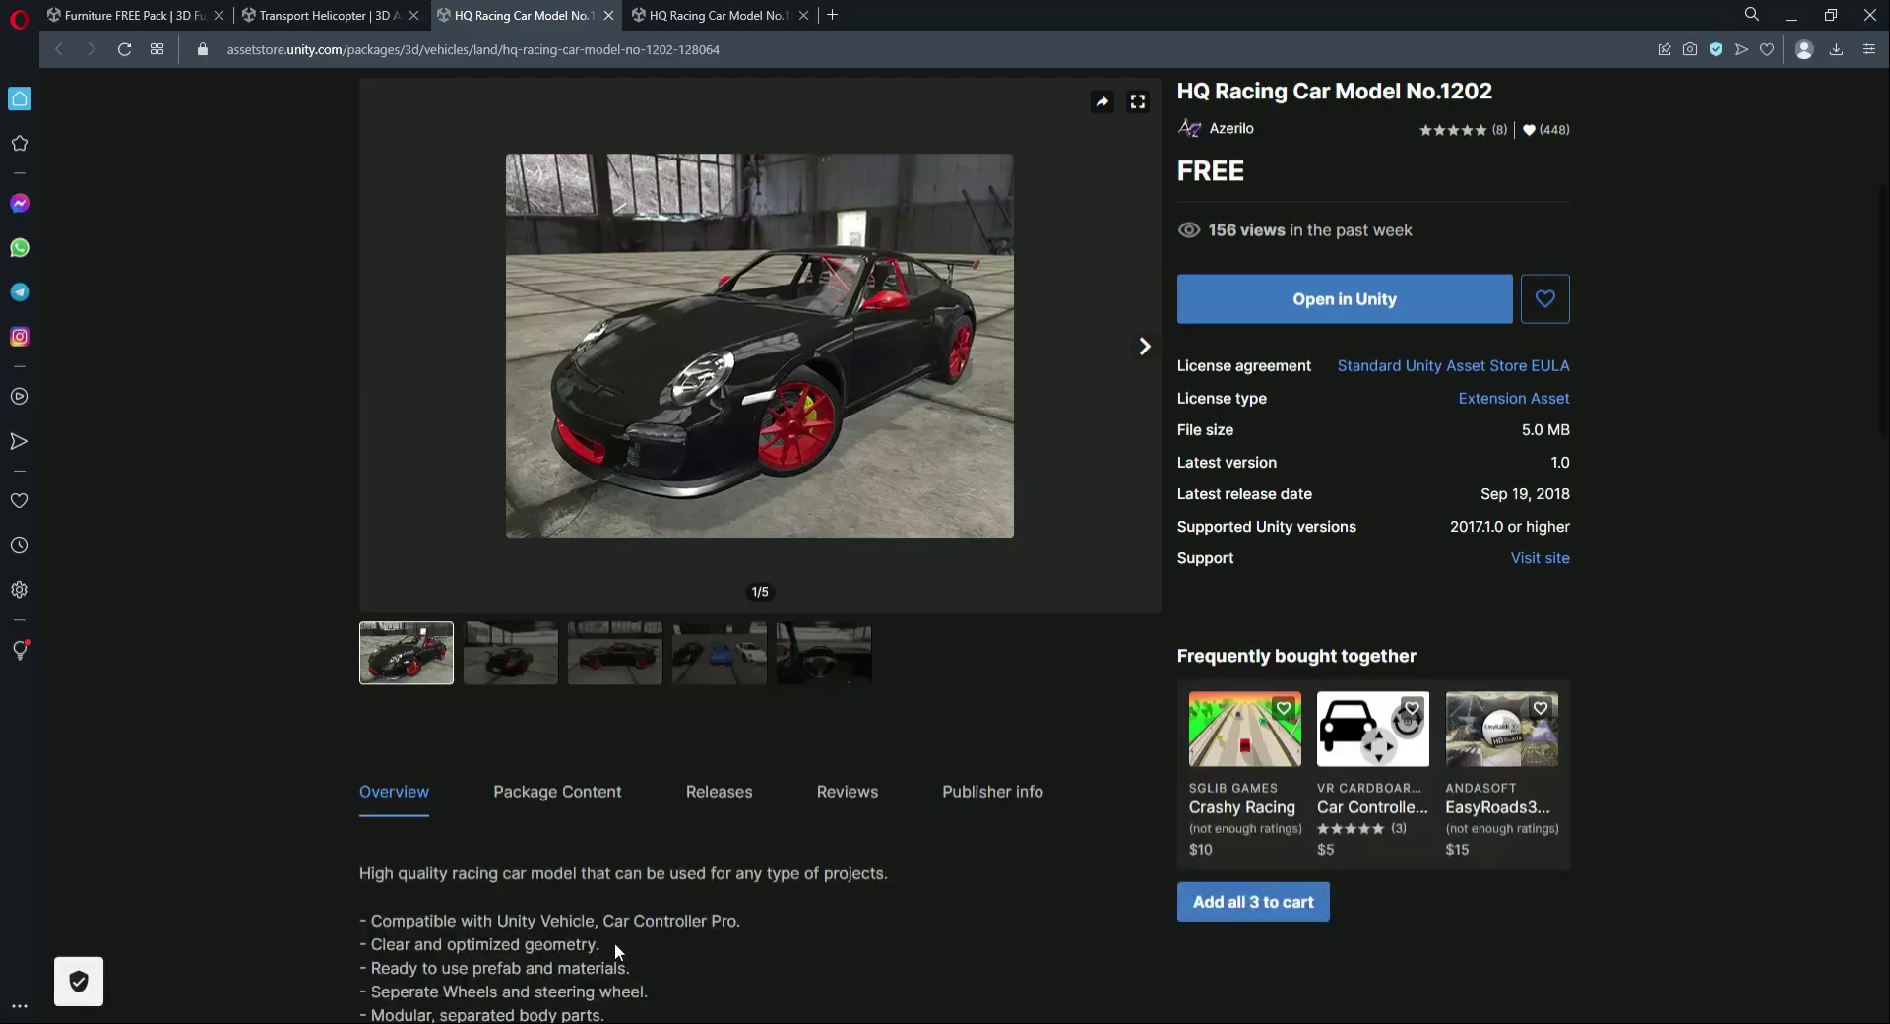
{"action": "key", "text": "ctrl+Tab"}
{"action": "key", "text": "ctrl+shift+Tab"}
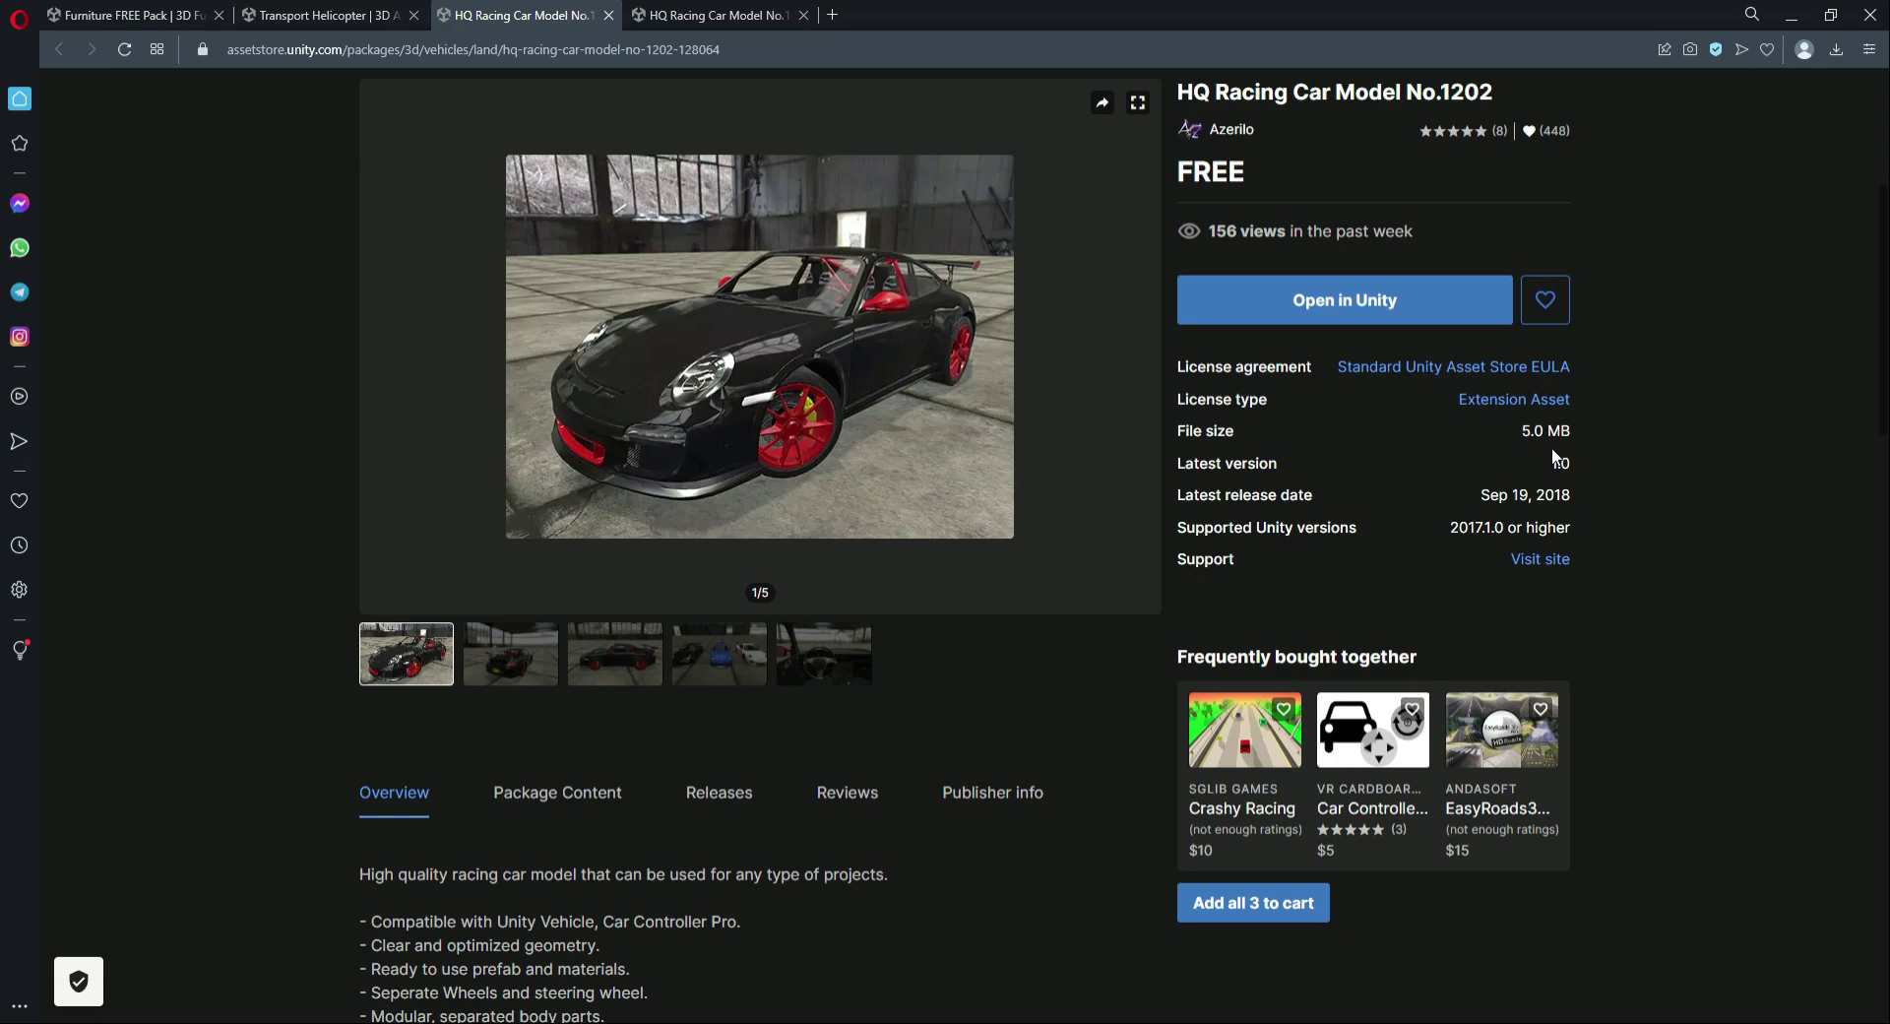
{"action": "left_click", "coordinate": [1384, 307]}
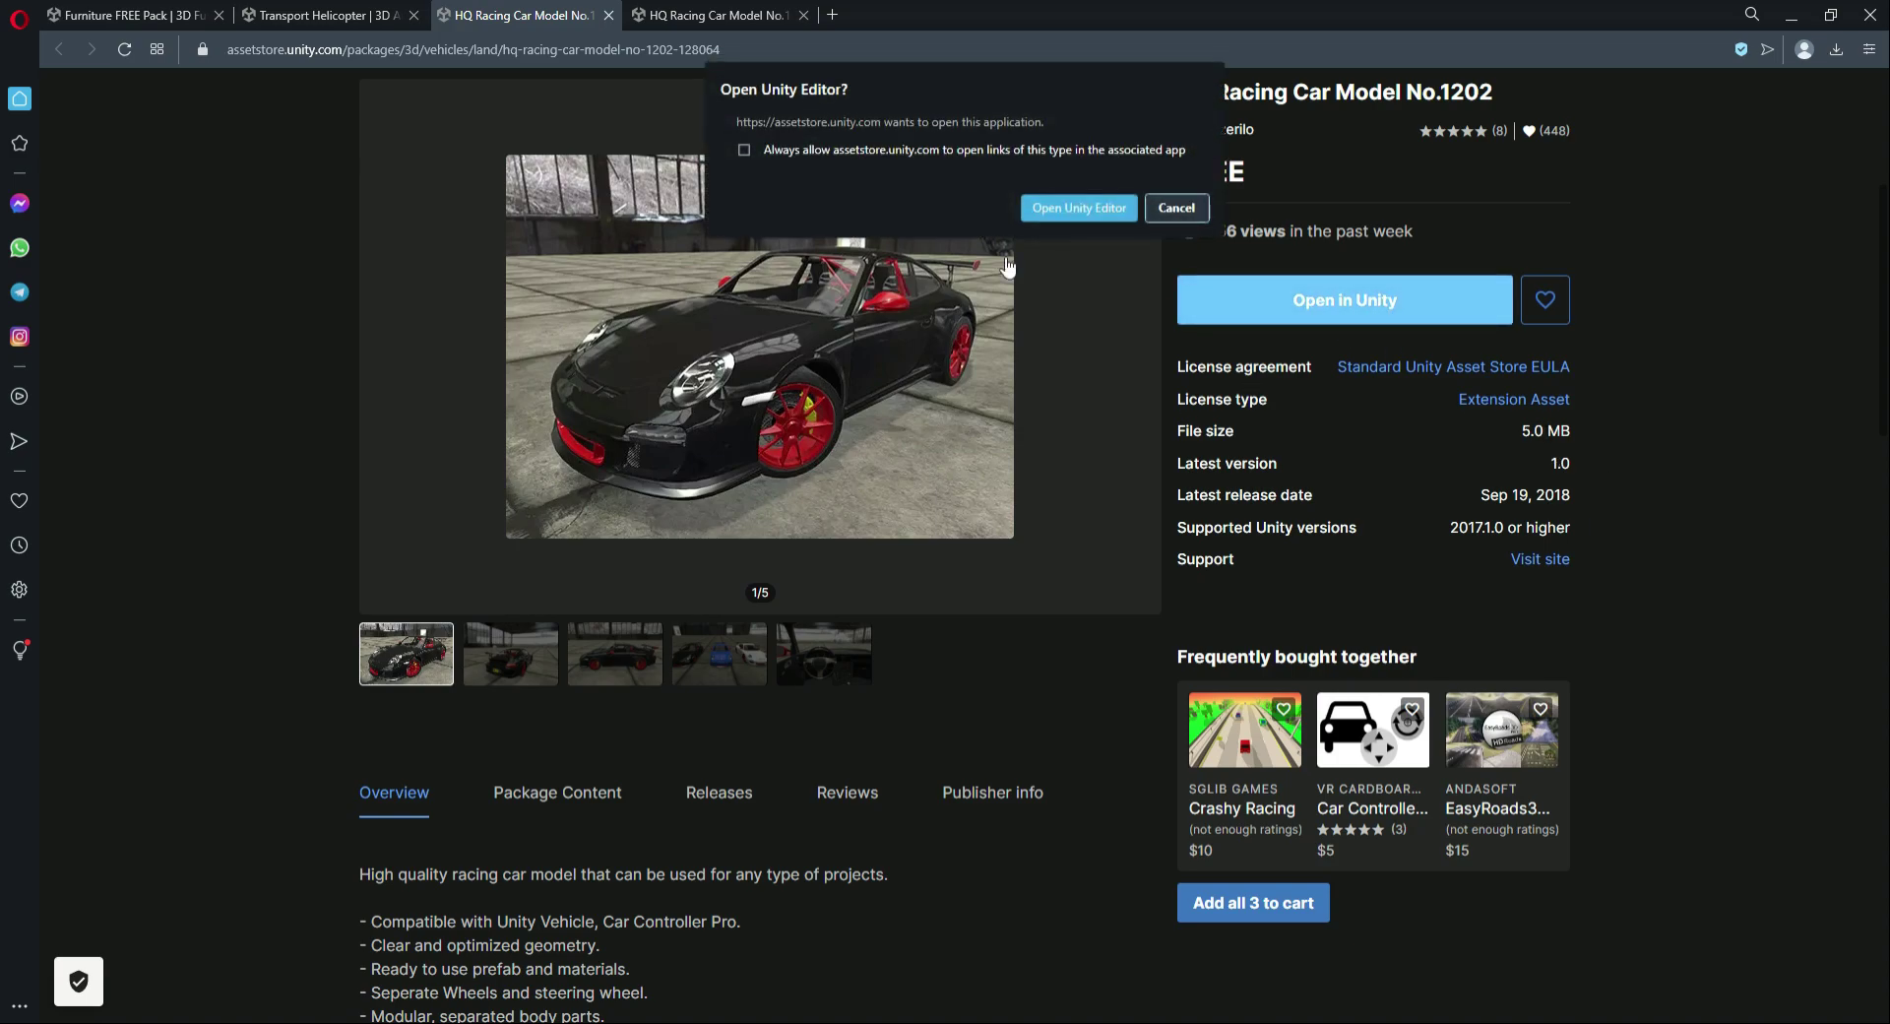
{"action": "left_click", "coordinate": [1073, 209]}
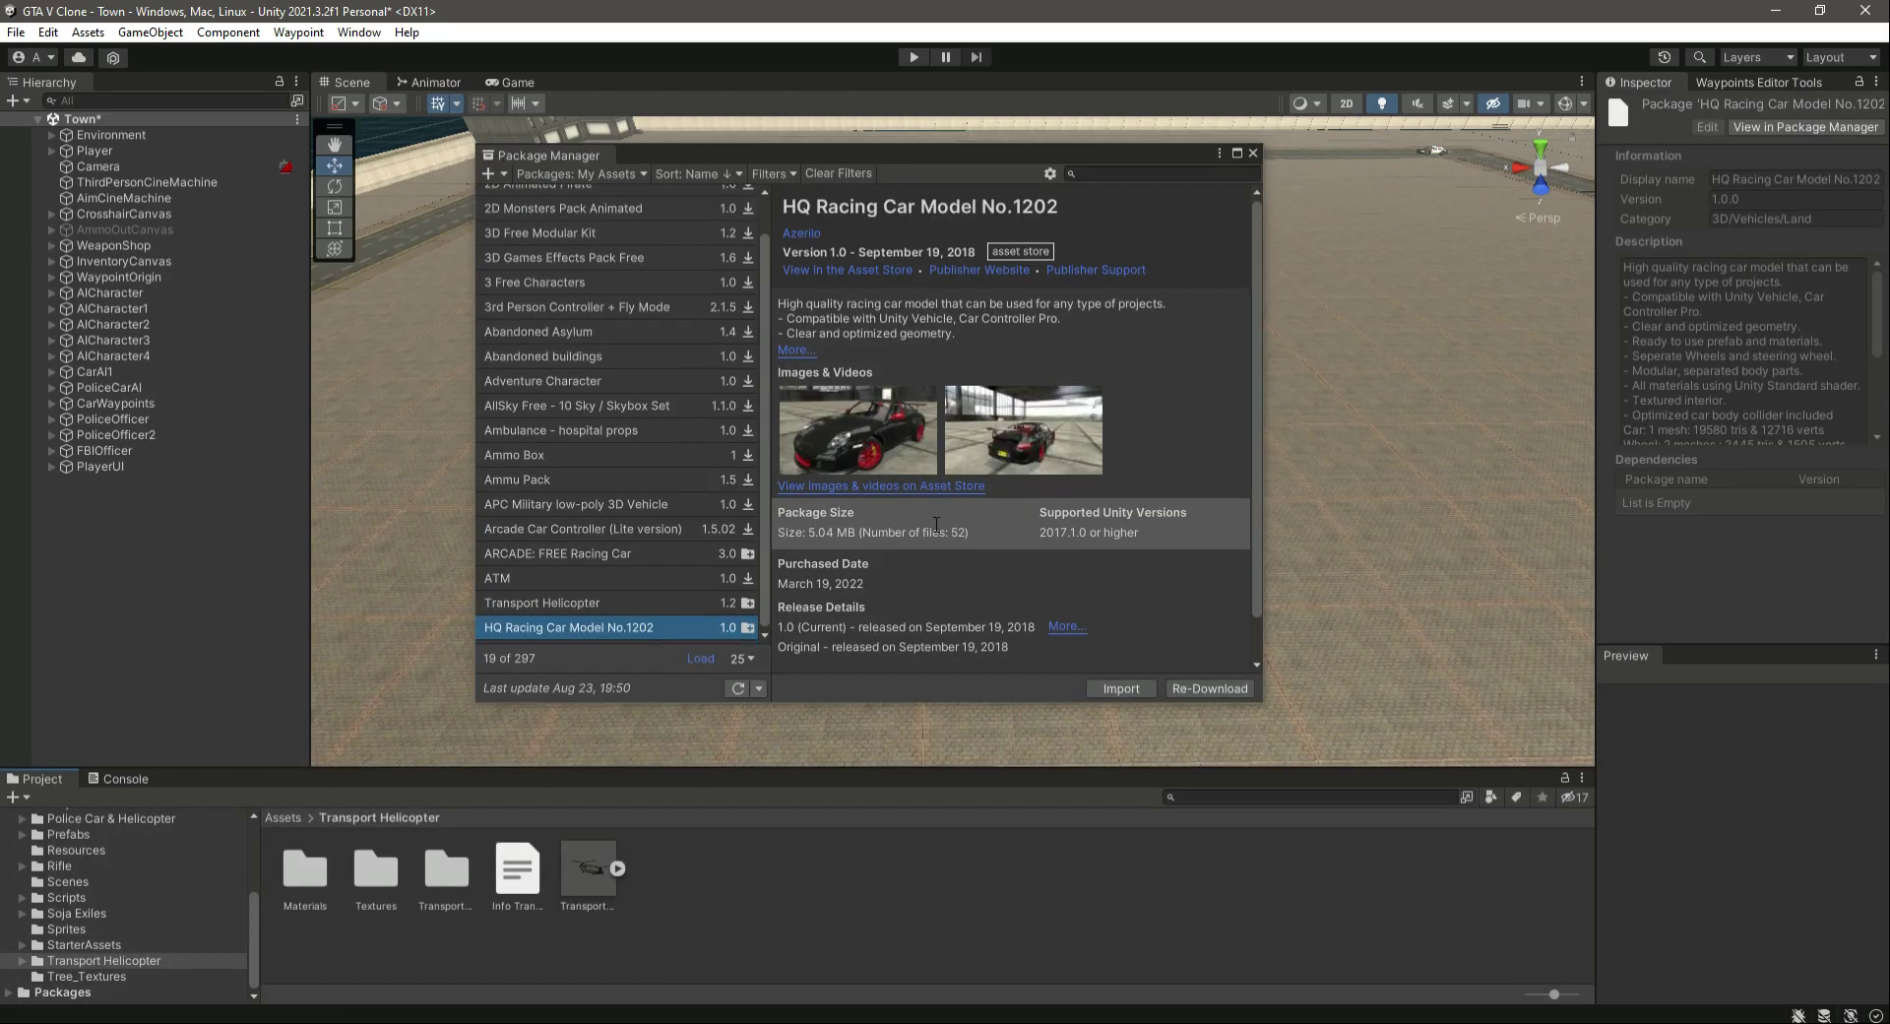
Import the HQ Racing Car Model No.1202 package with its preselected files and close the Package Manager
{"action": "left_click", "coordinate": [1106, 689]}
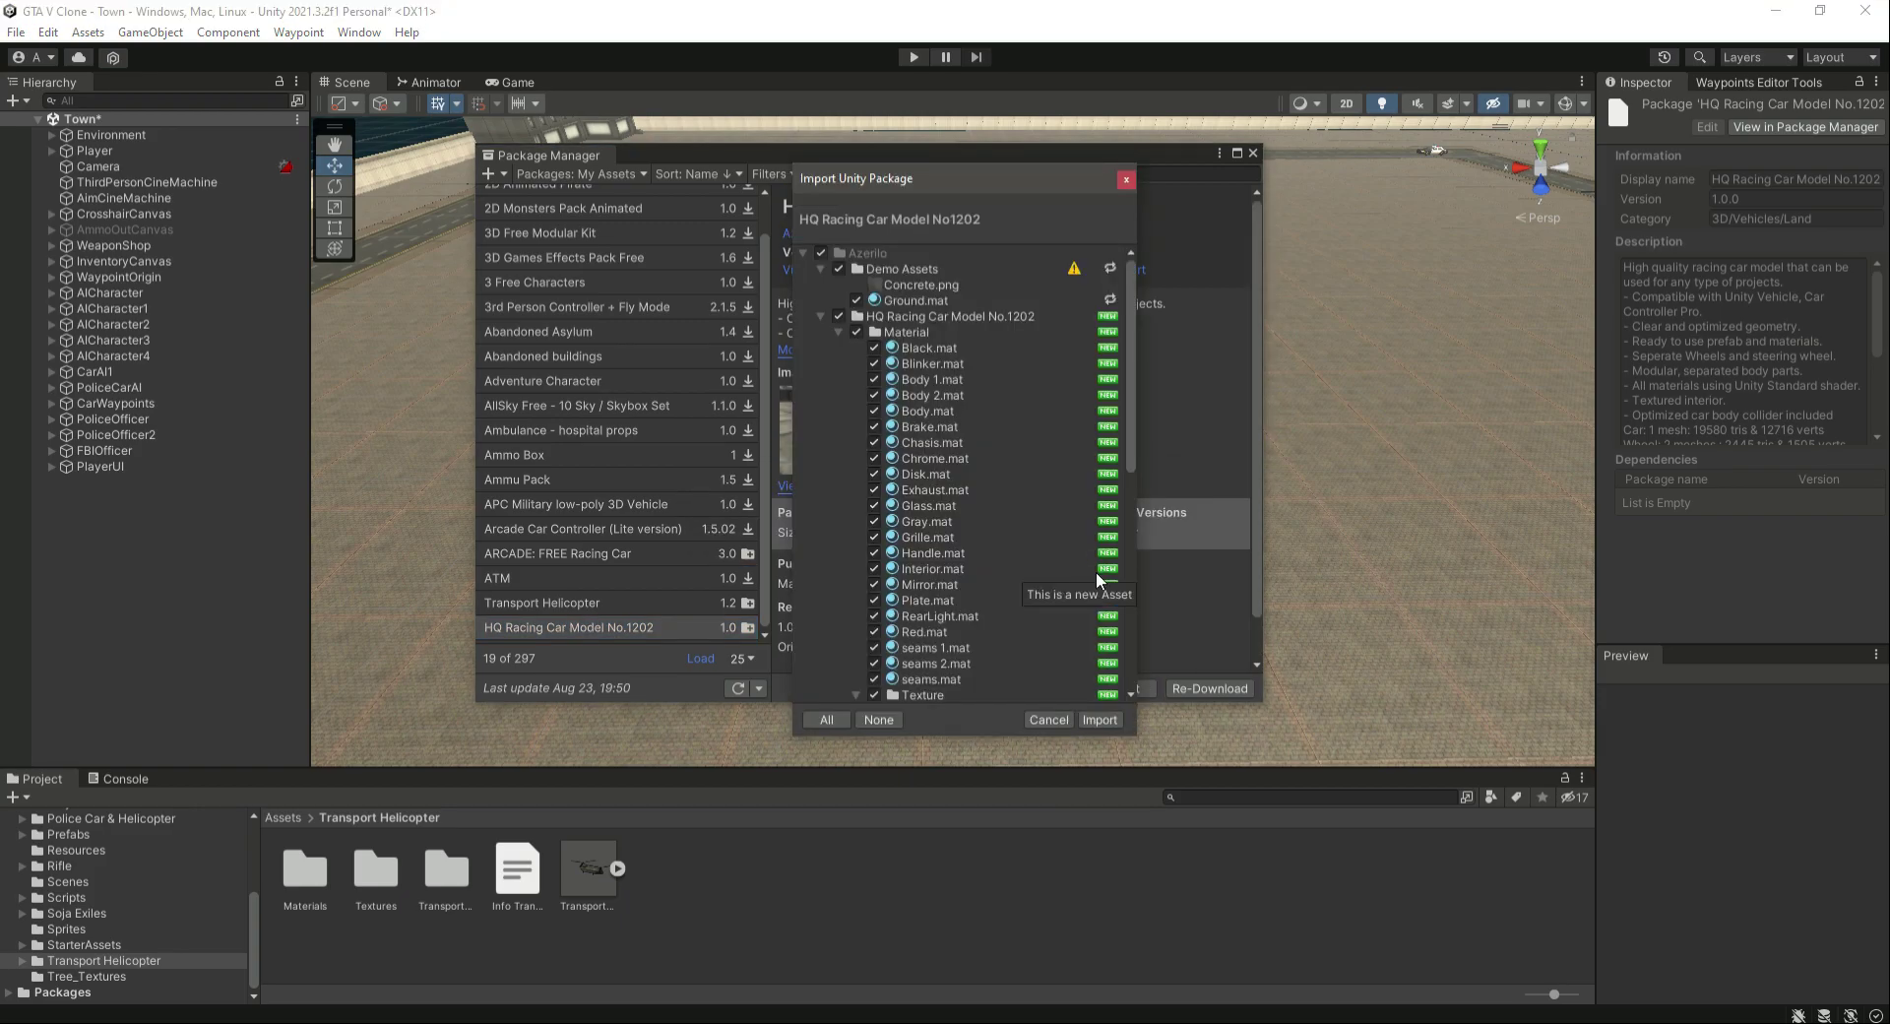
{"action": "left_click", "coordinate": [1098, 720]}
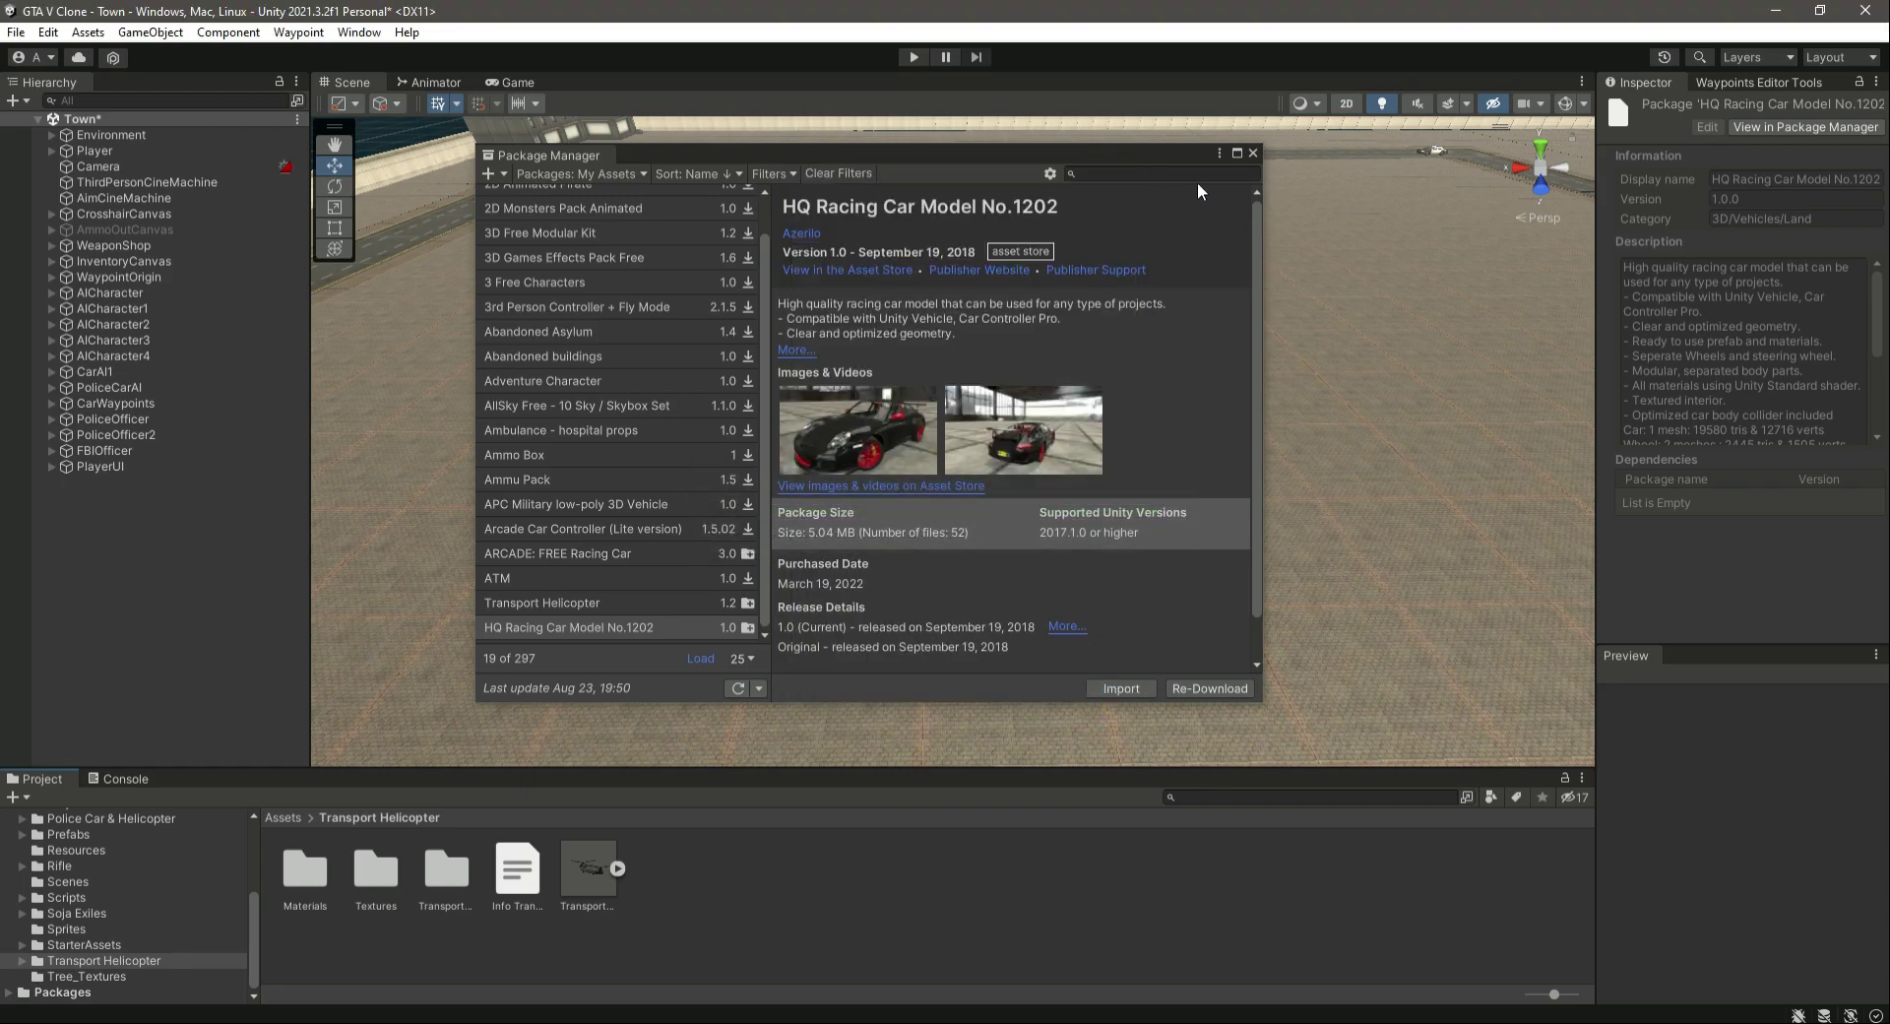
{"action": "left_click", "coordinate": [1255, 153]}
Check the Prefab folder of HQ Racing Car Model No.1202 inside Azerilo and return to the Azerilo folder
{"action": "scroll", "coordinate": [109, 917], "scroll_direction": "up", "scroll_amount": 4}
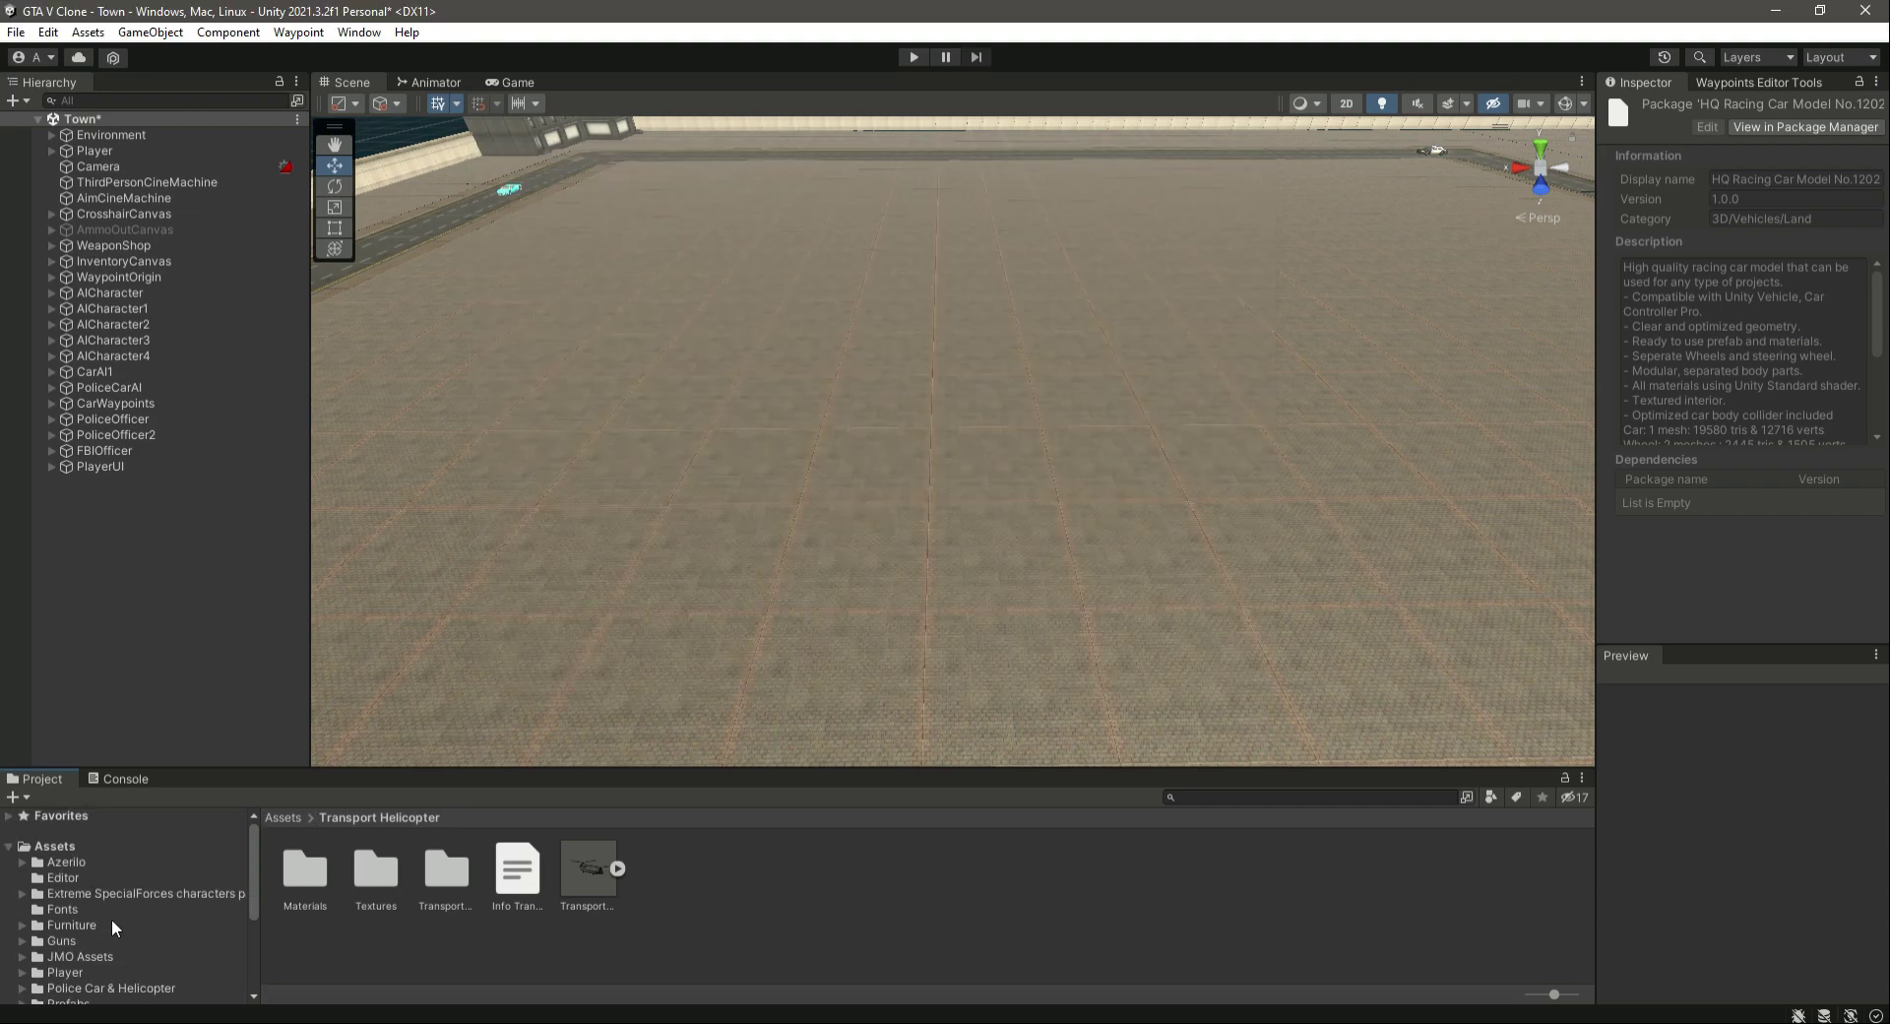
{"action": "left_click", "coordinate": [67, 863]}
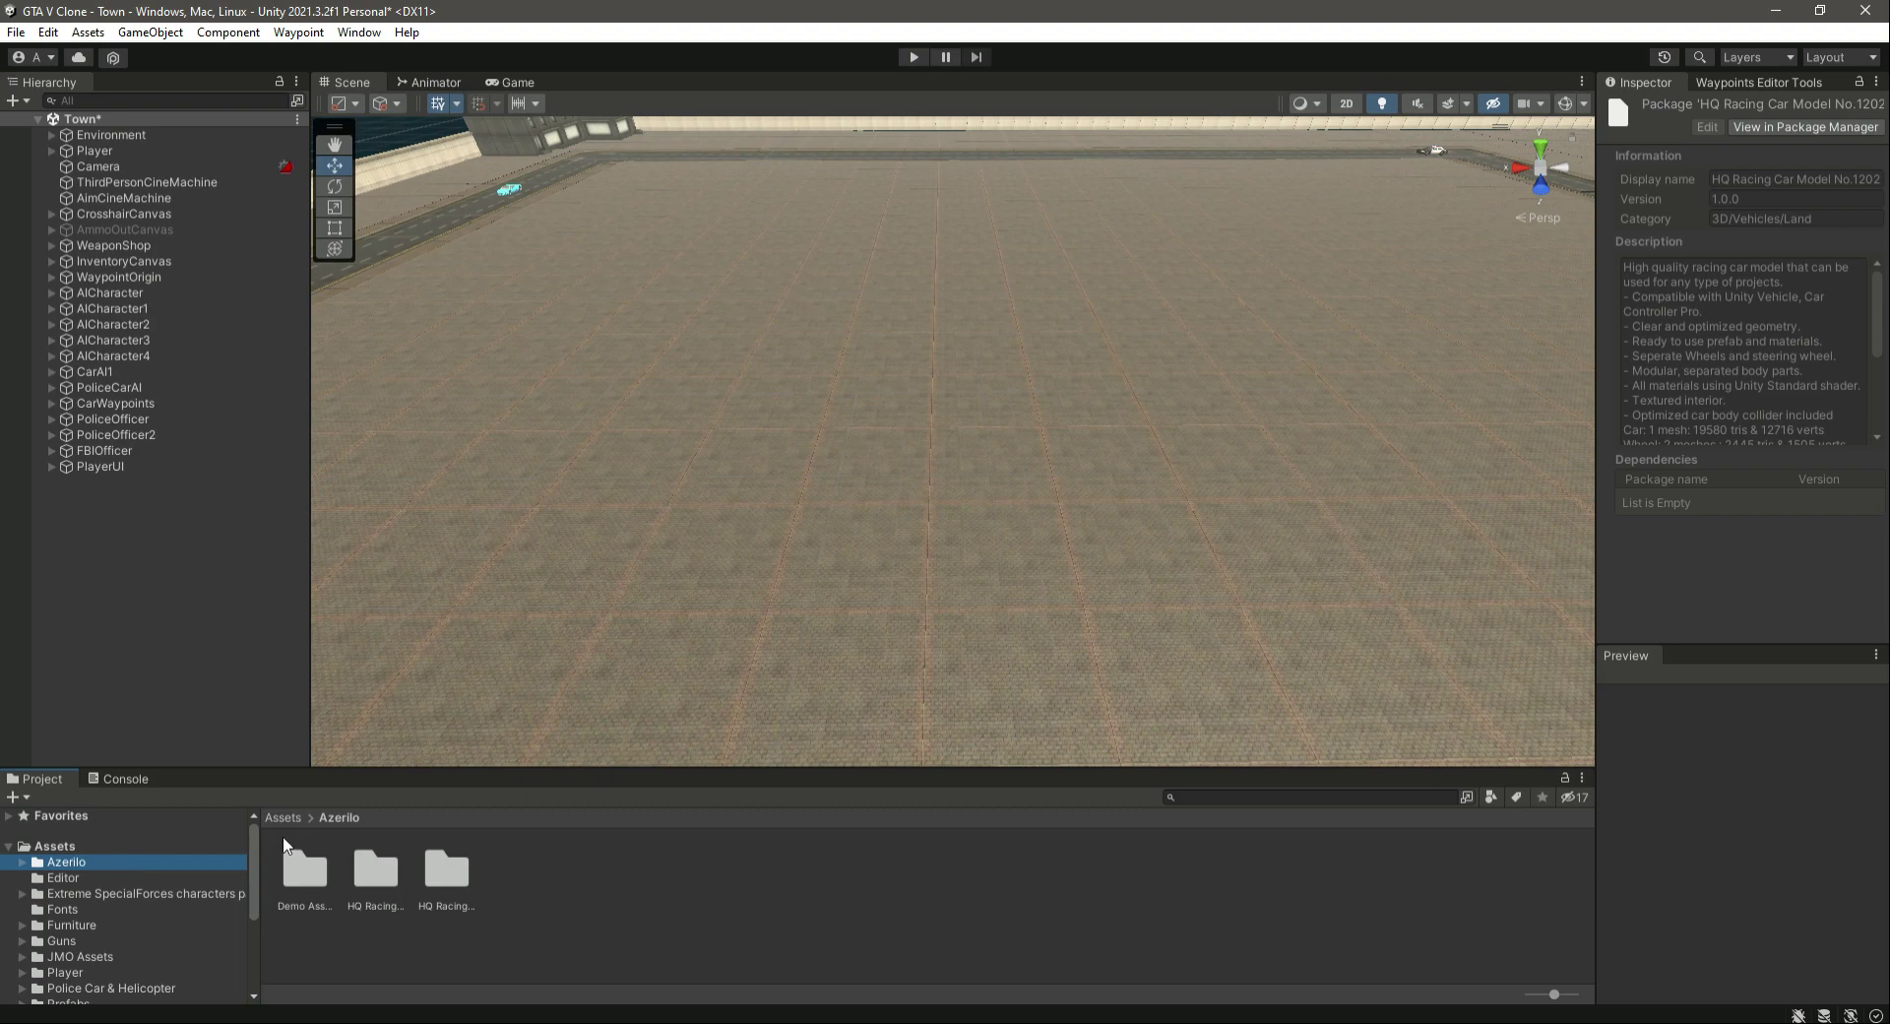
{"action": "double_click", "coordinate": [364, 871]}
{"action": "double_click", "coordinate": [429, 883]}
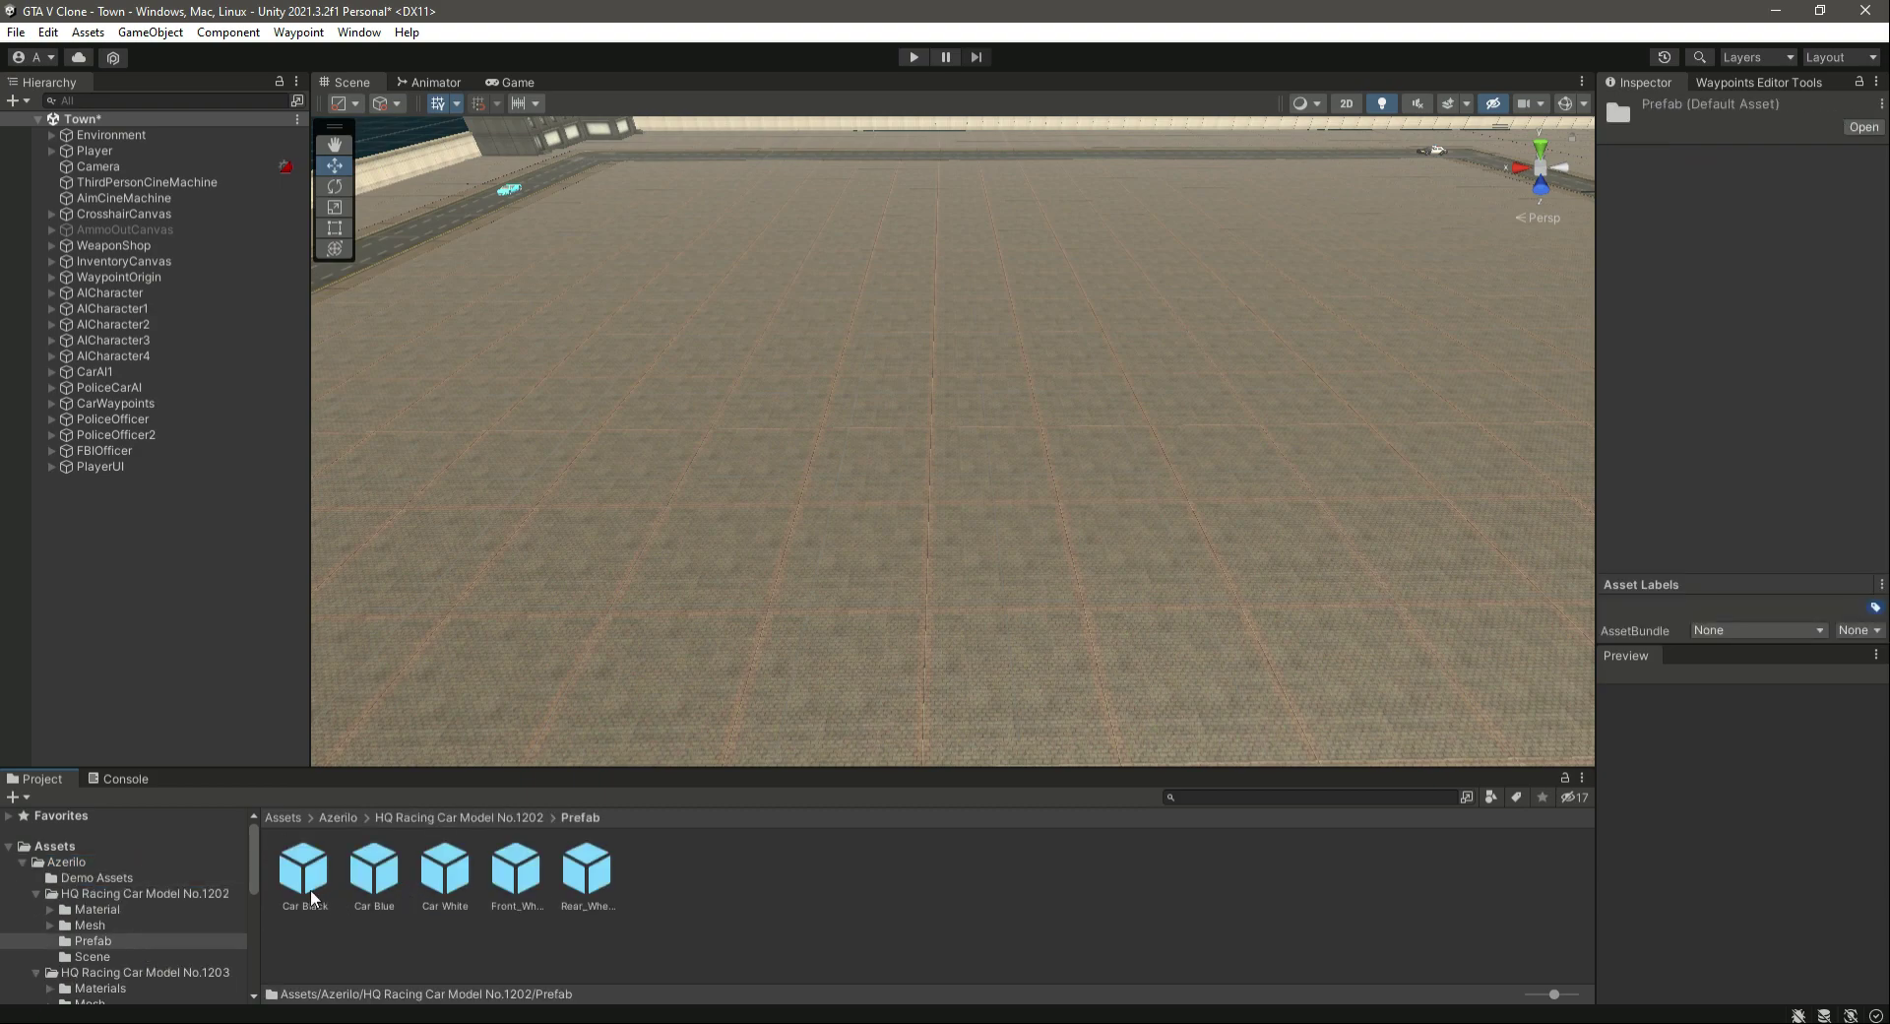
{"action": "left_click", "coordinate": [378, 819]}
{"action": "left_click", "coordinate": [340, 819]}
Switch to the browser and open the HQ Racing Car Model No.1203 asset in Unity's Package Manager
{"action": "key", "text": "alt+Tab"}
{"action": "left_click", "coordinate": [744, 19]}
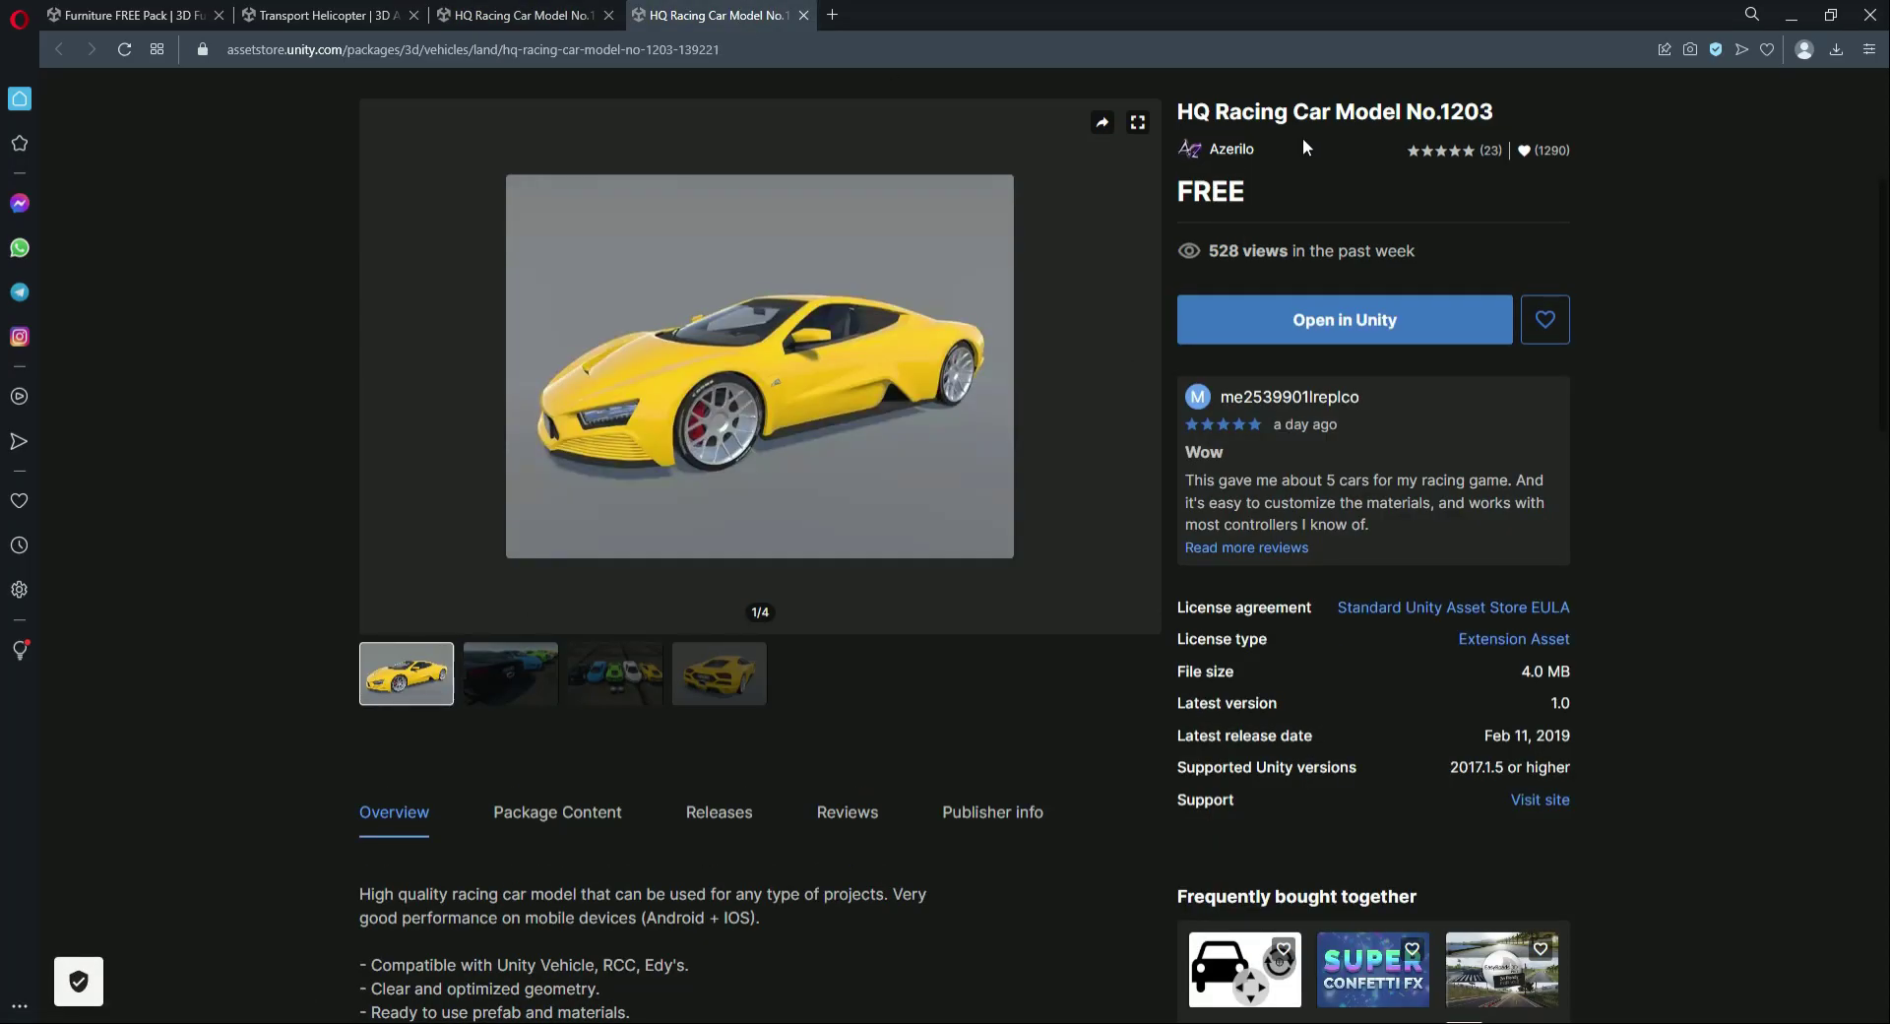
{"action": "left_click_drag", "start_coordinate": [1178, 111], "coordinate": [1509, 107]}
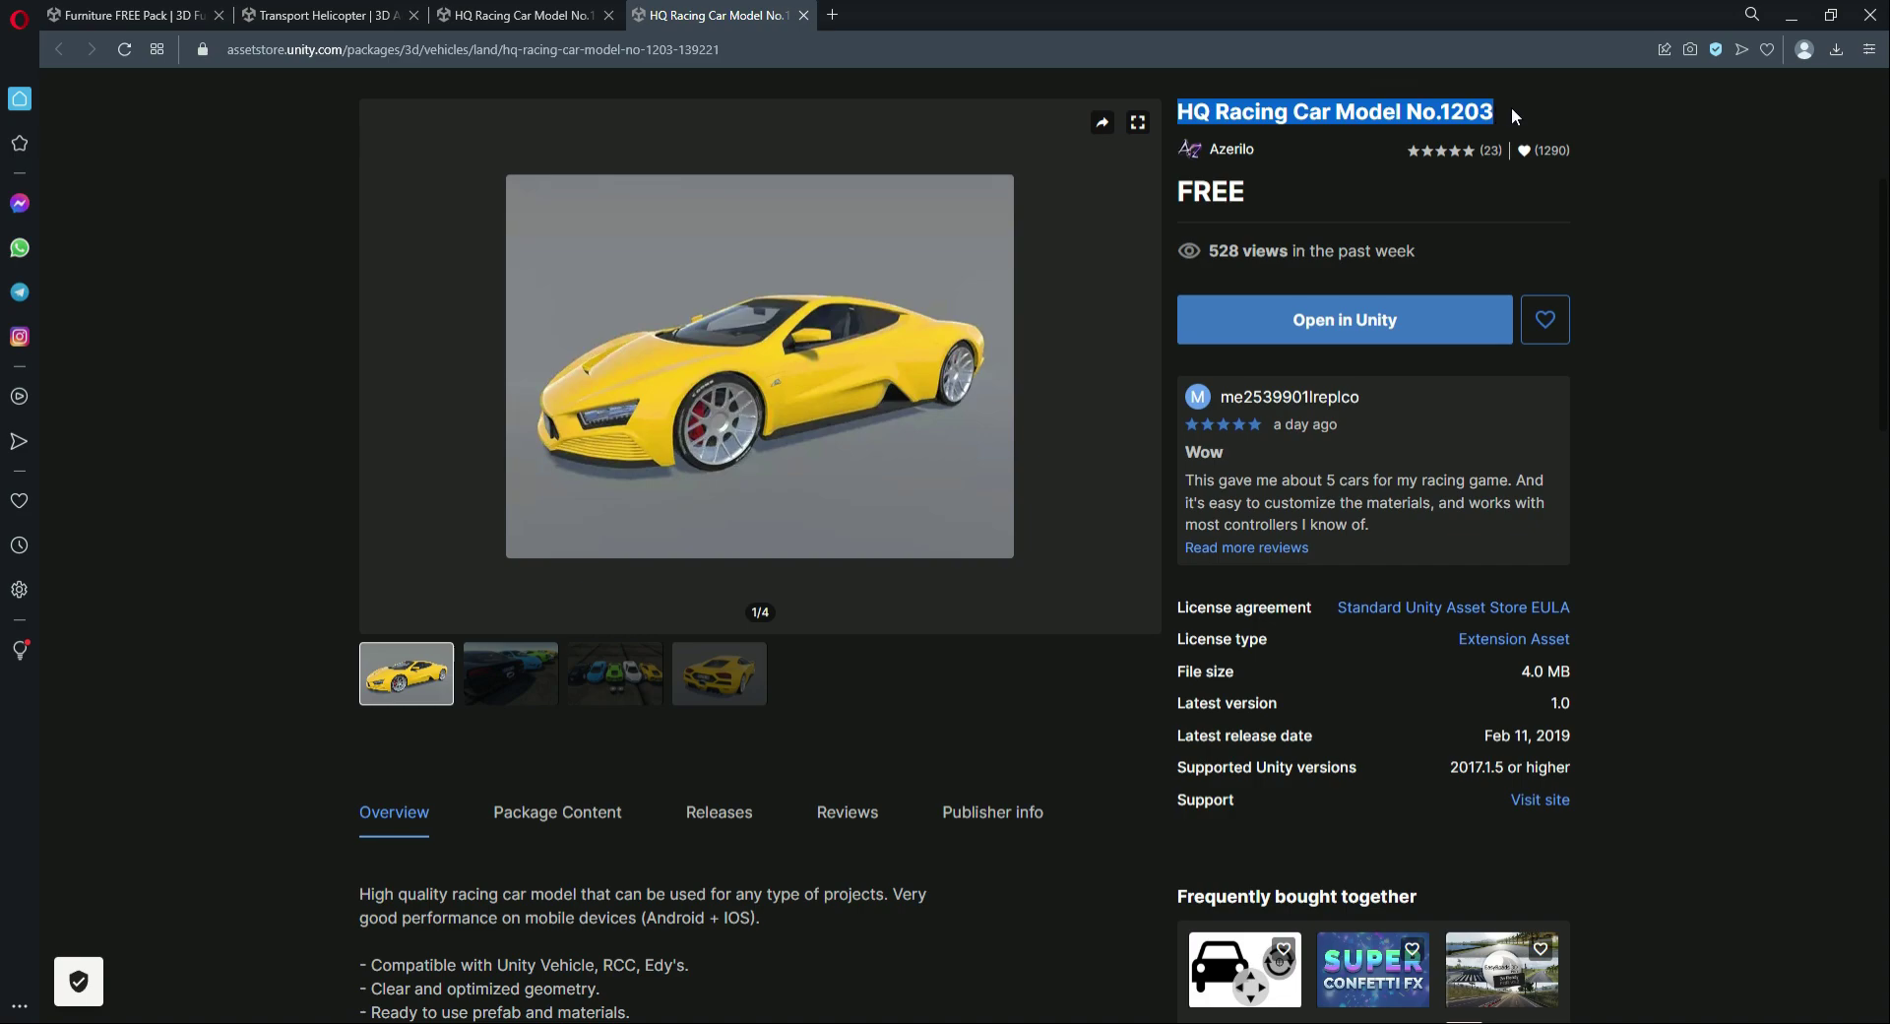
{"action": "left_click", "coordinate": [1749, 223]}
{"action": "left_click", "coordinate": [1357, 319]}
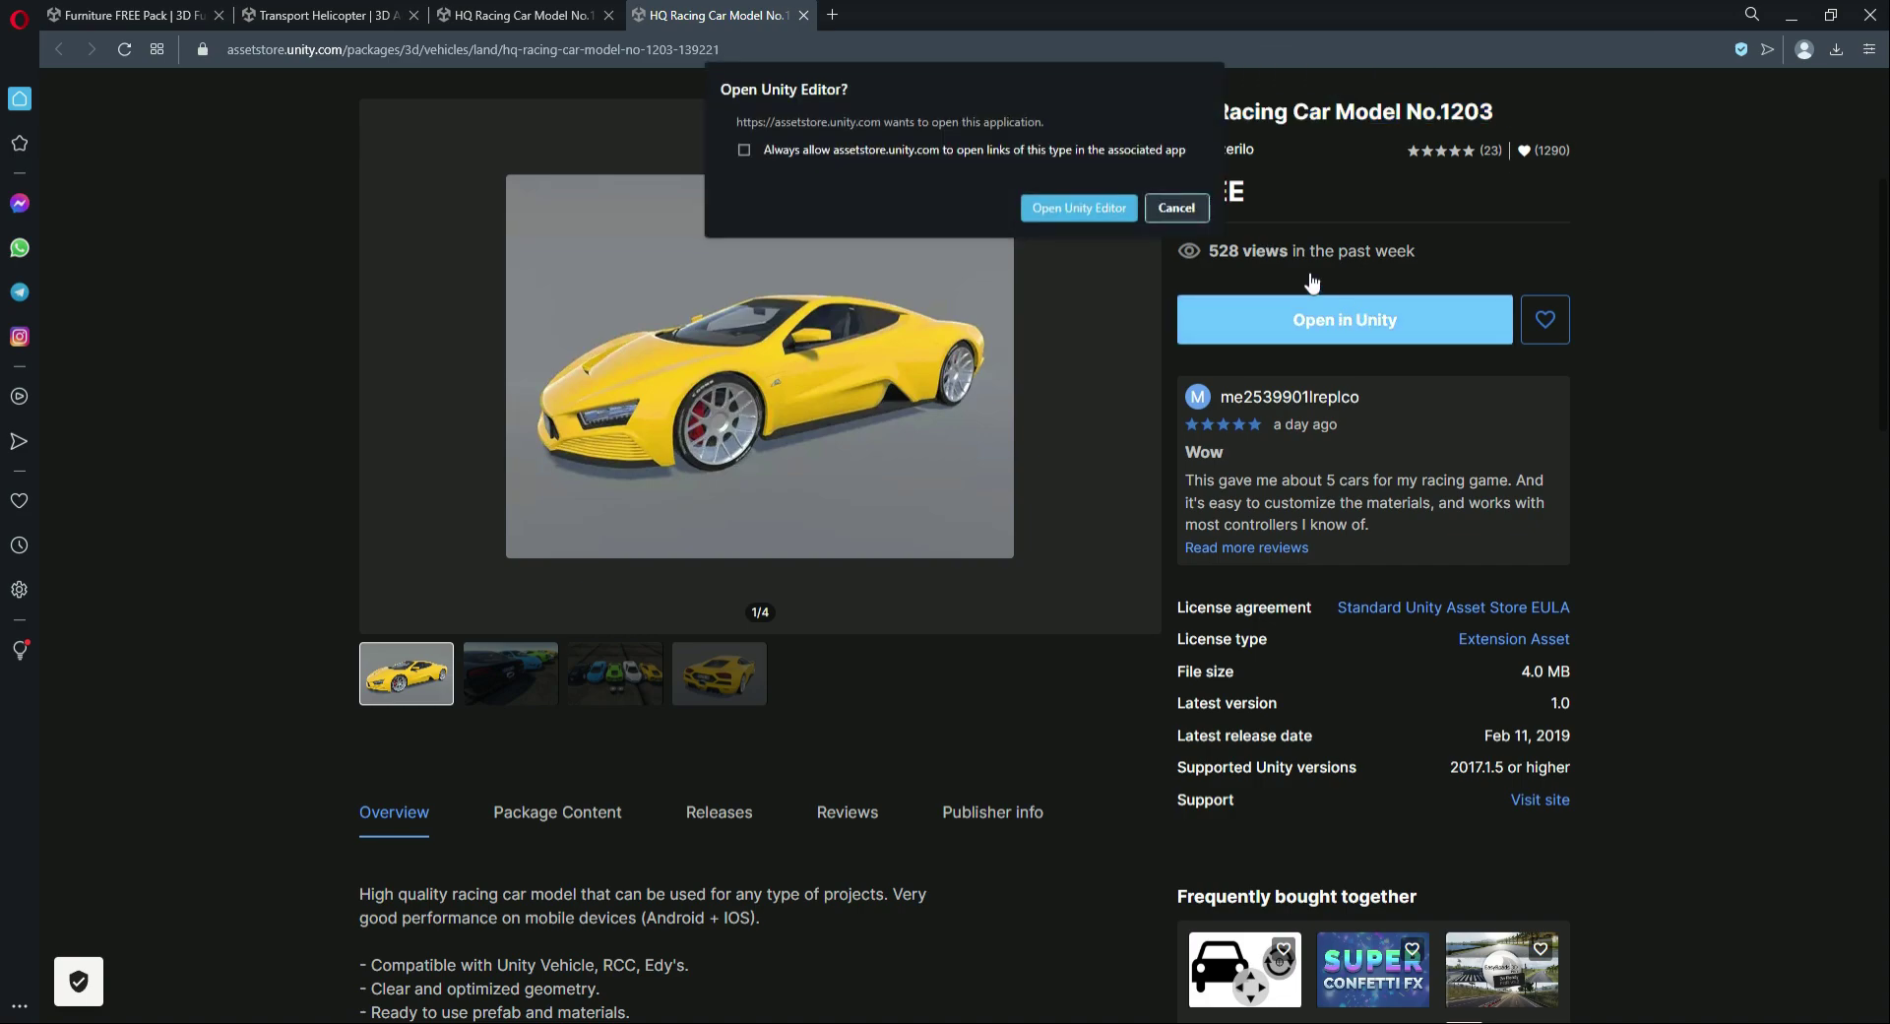
{"action": "left_click", "coordinate": [1097, 199]}
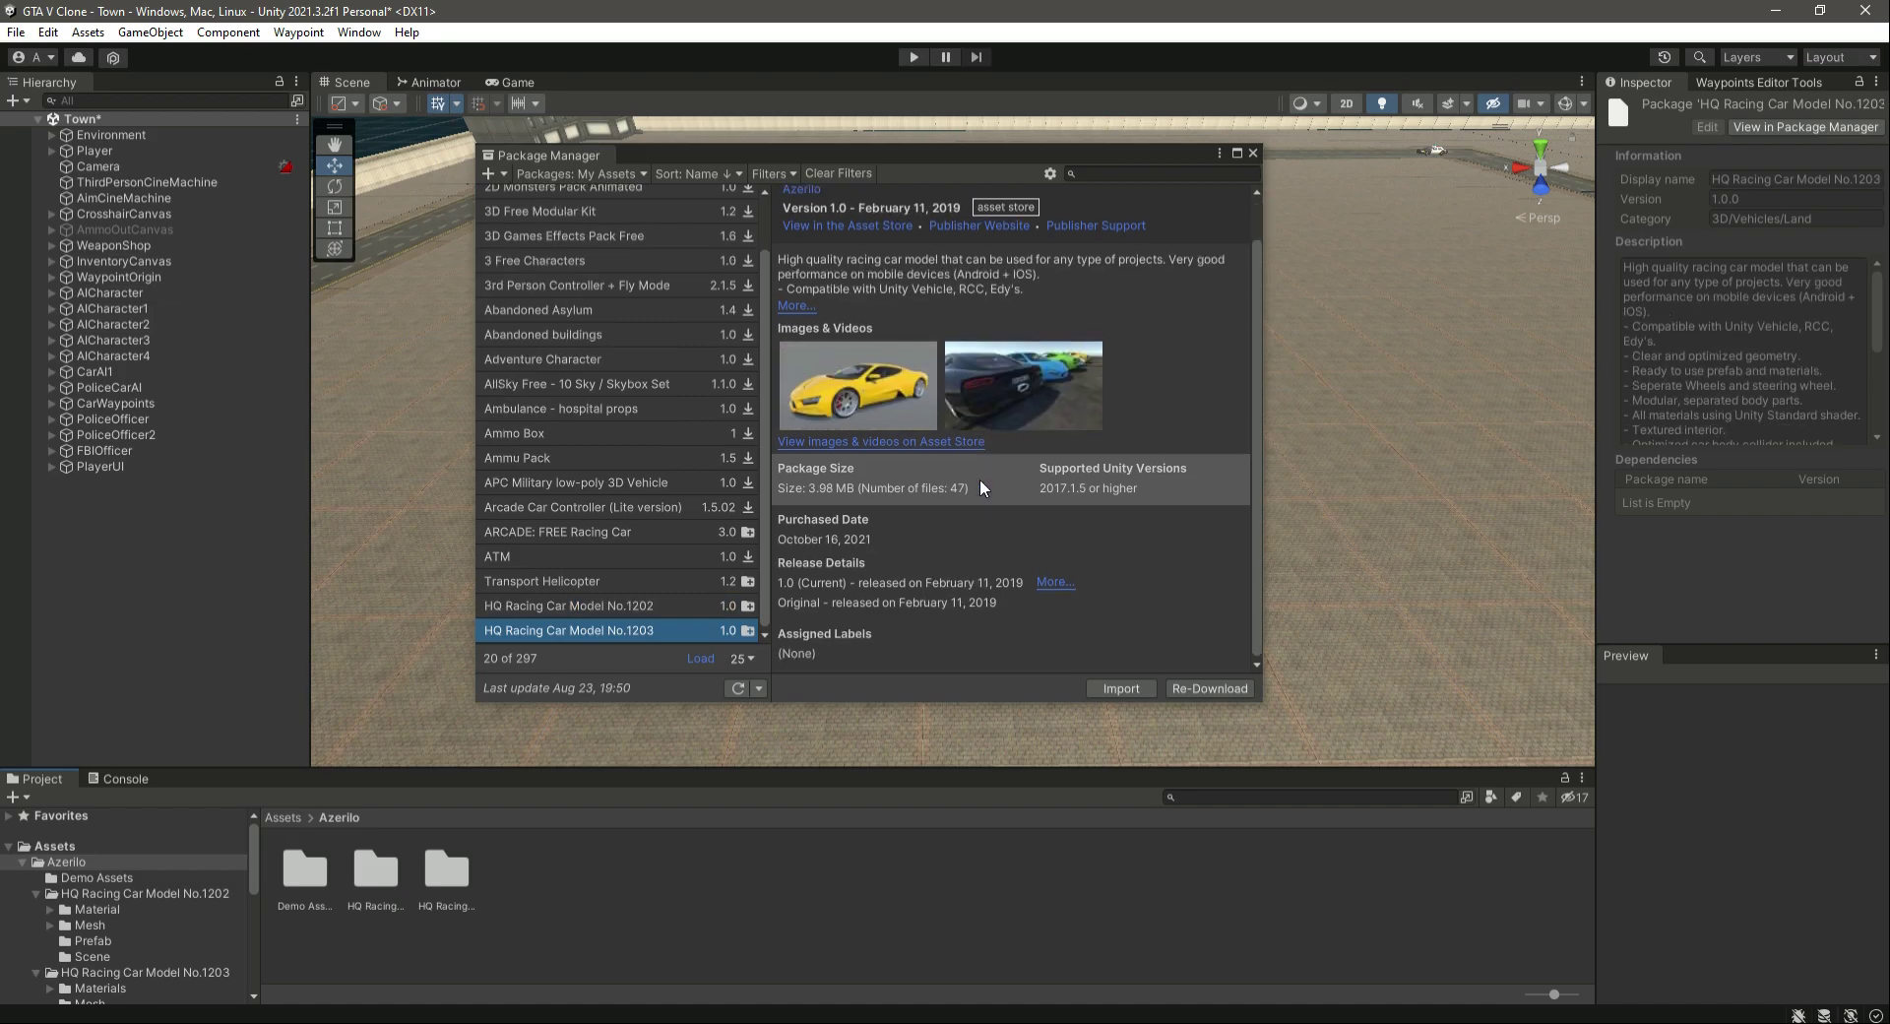
Review the file list of the HQ Racing Car Model No.1203 package and import it with the preselected files
{"action": "left_click", "coordinate": [1112, 689]}
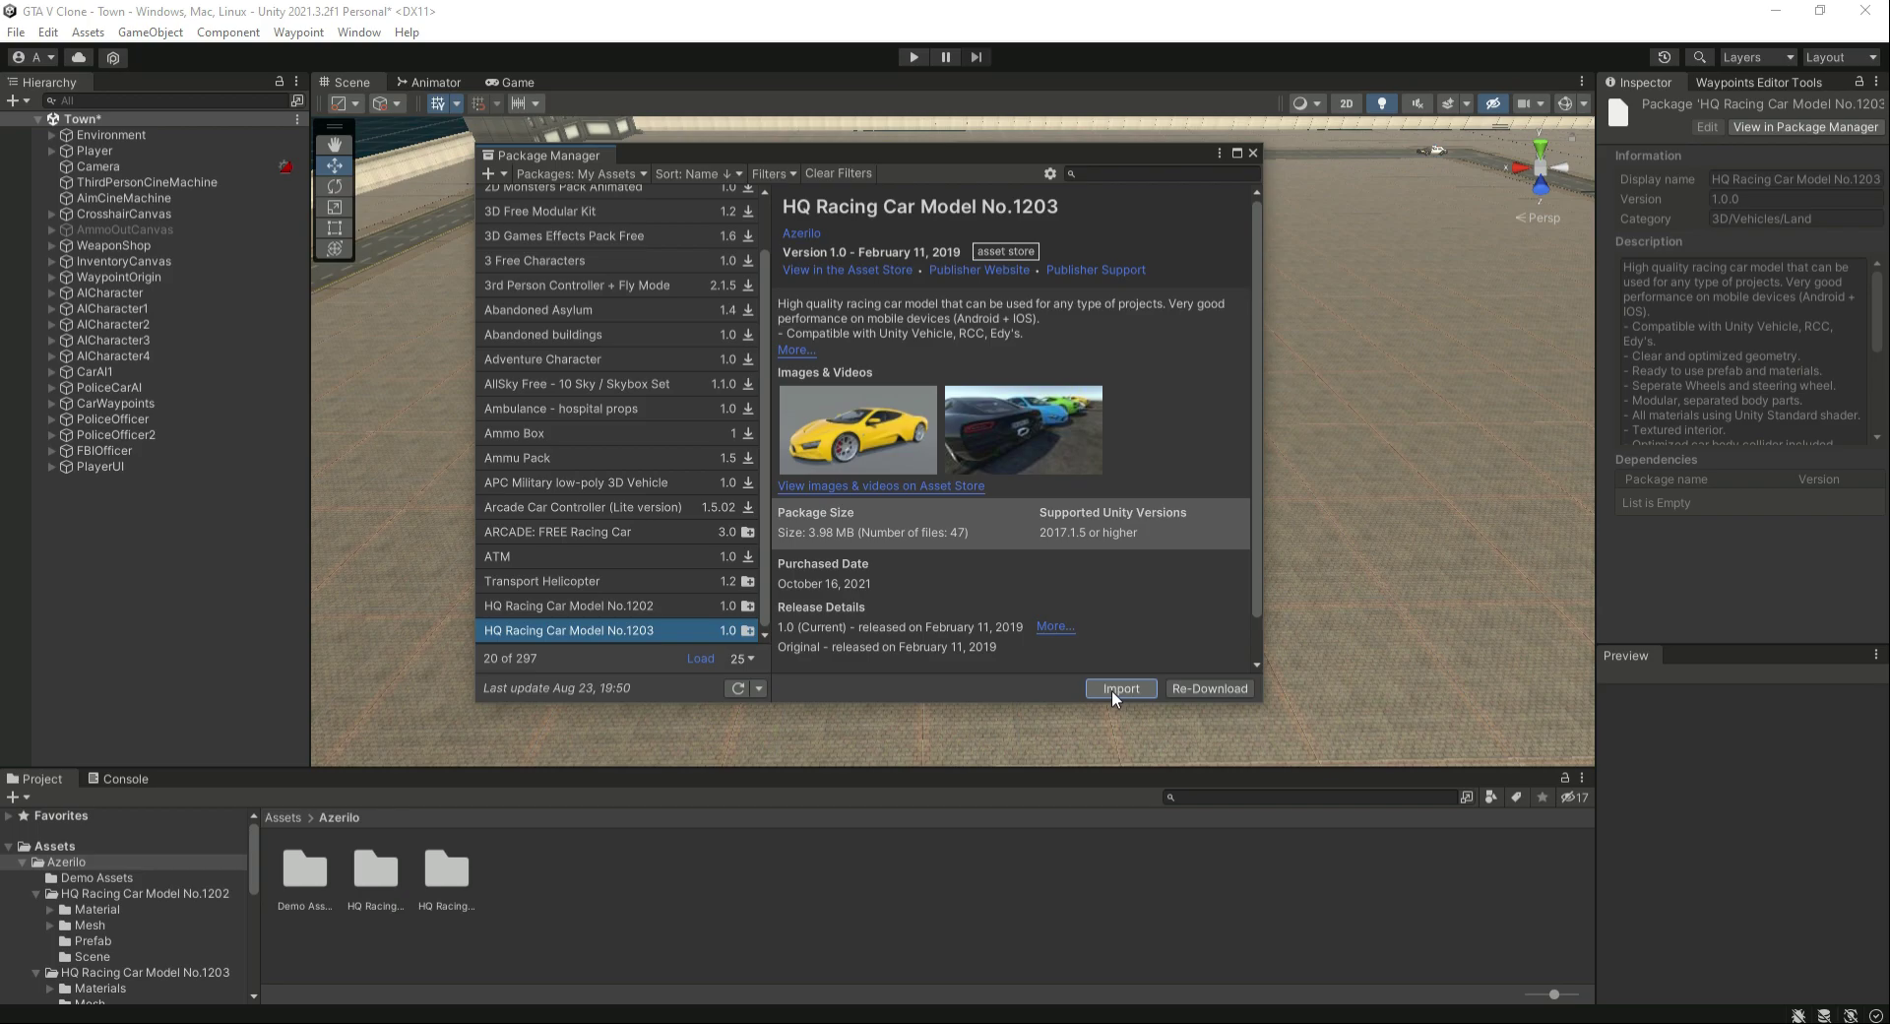
{"action": "scroll", "coordinate": [994, 506], "scroll_direction": "down", "scroll_amount": 5}
{"action": "scroll", "coordinate": [997, 510], "scroll_direction": "up", "scroll_amount": 5}
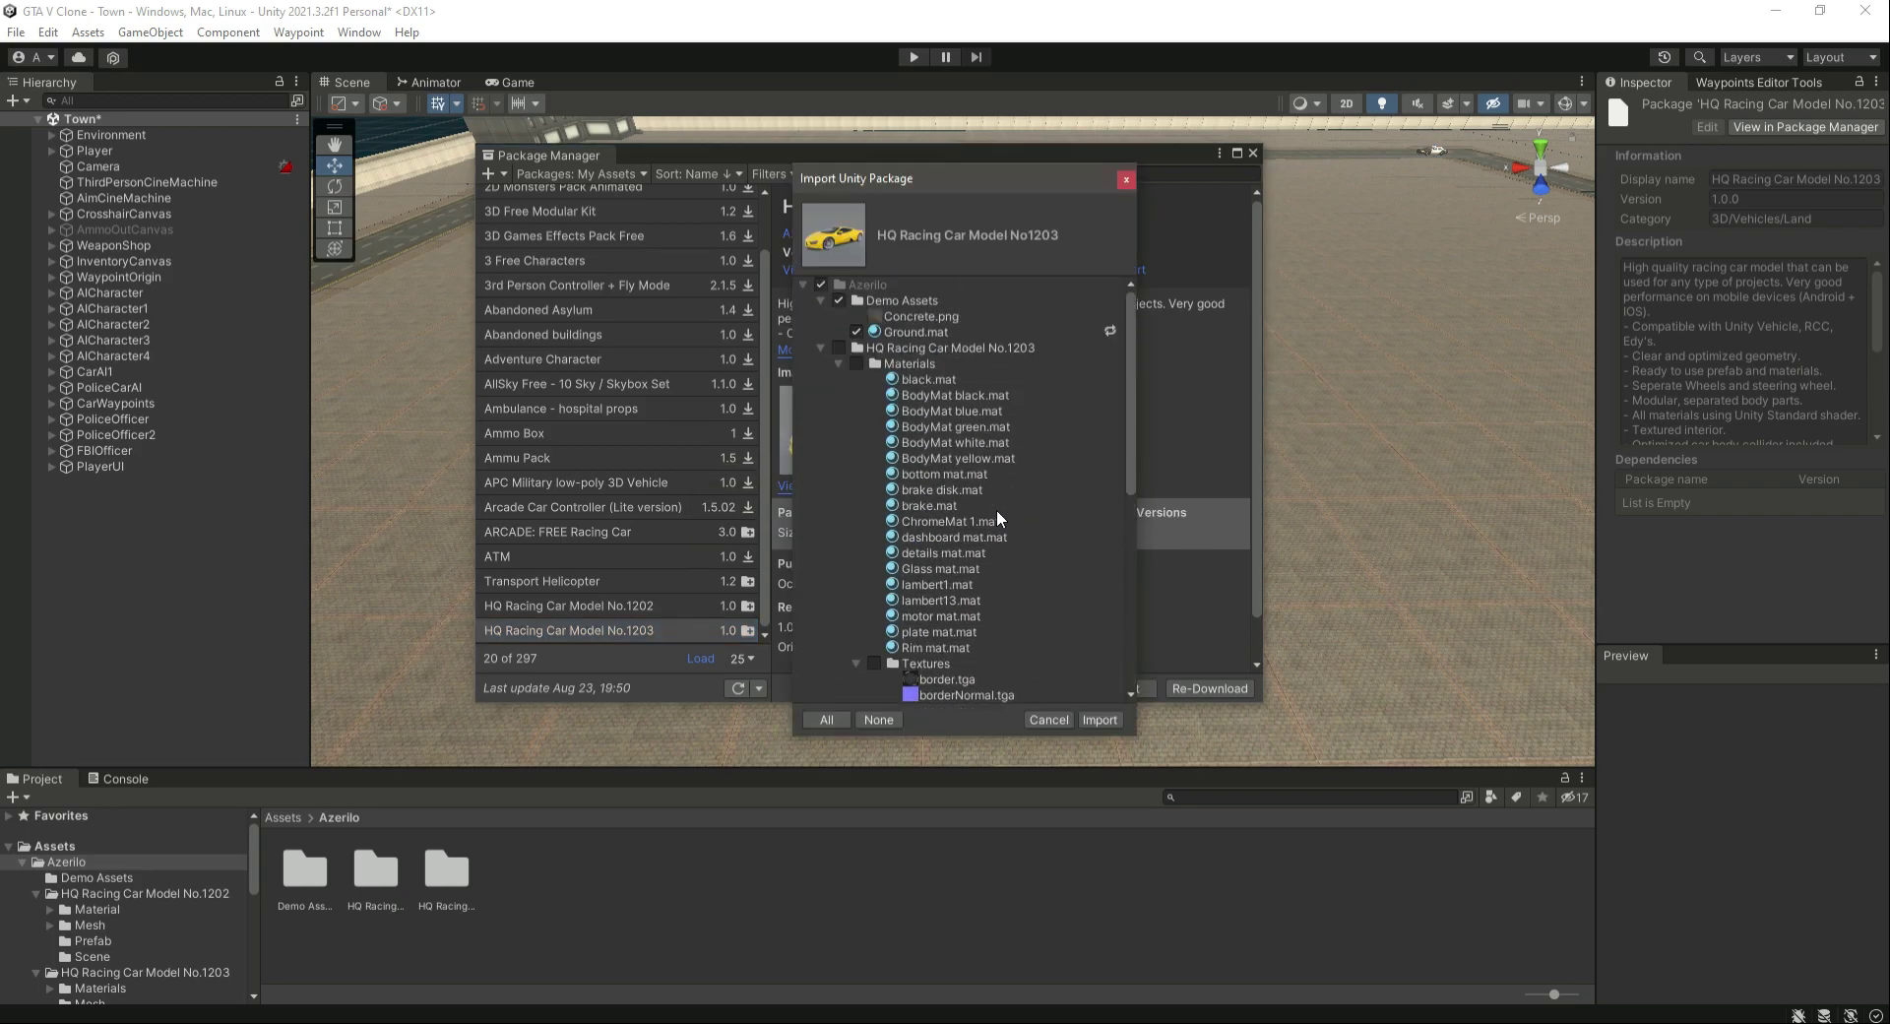
{"action": "left_click", "coordinate": [1099, 718]}
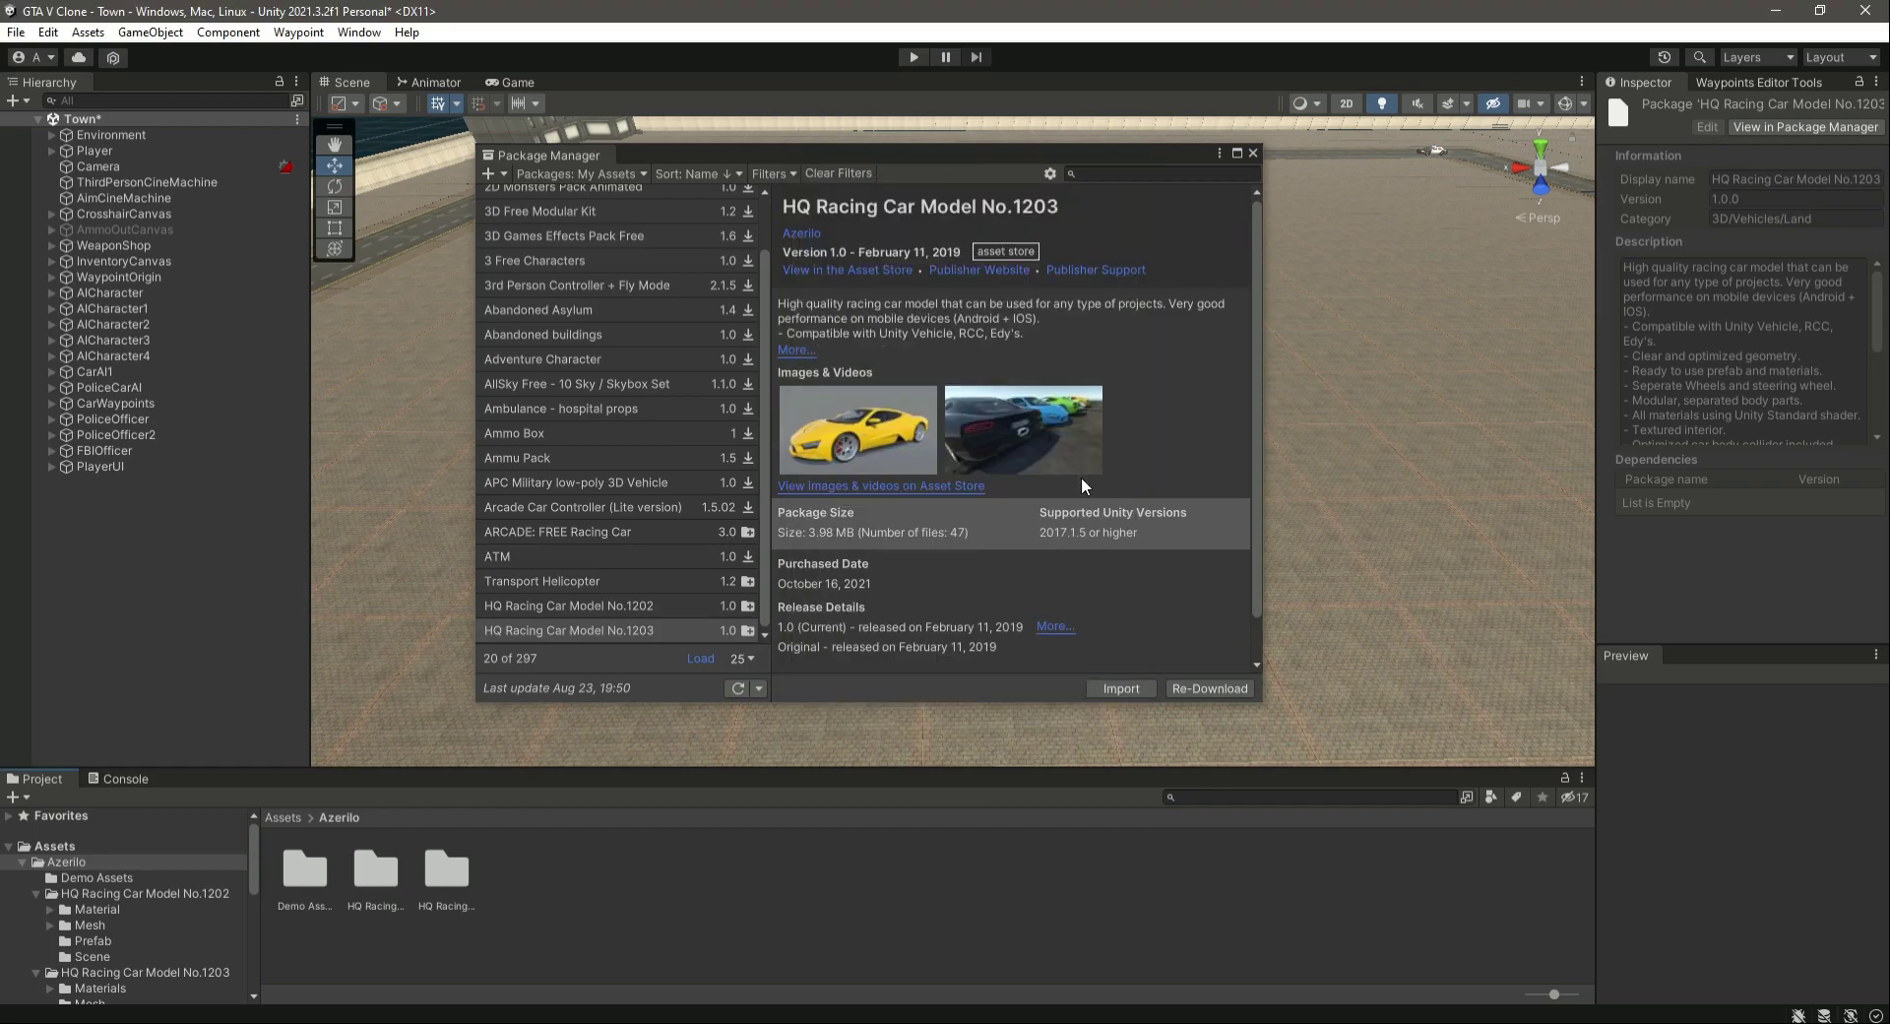
Close the Package Manager and collapse the HQ Racing Car Model No.1202 and No.1203 folders in the project tree
{"action": "left_click", "coordinate": [1248, 150]}
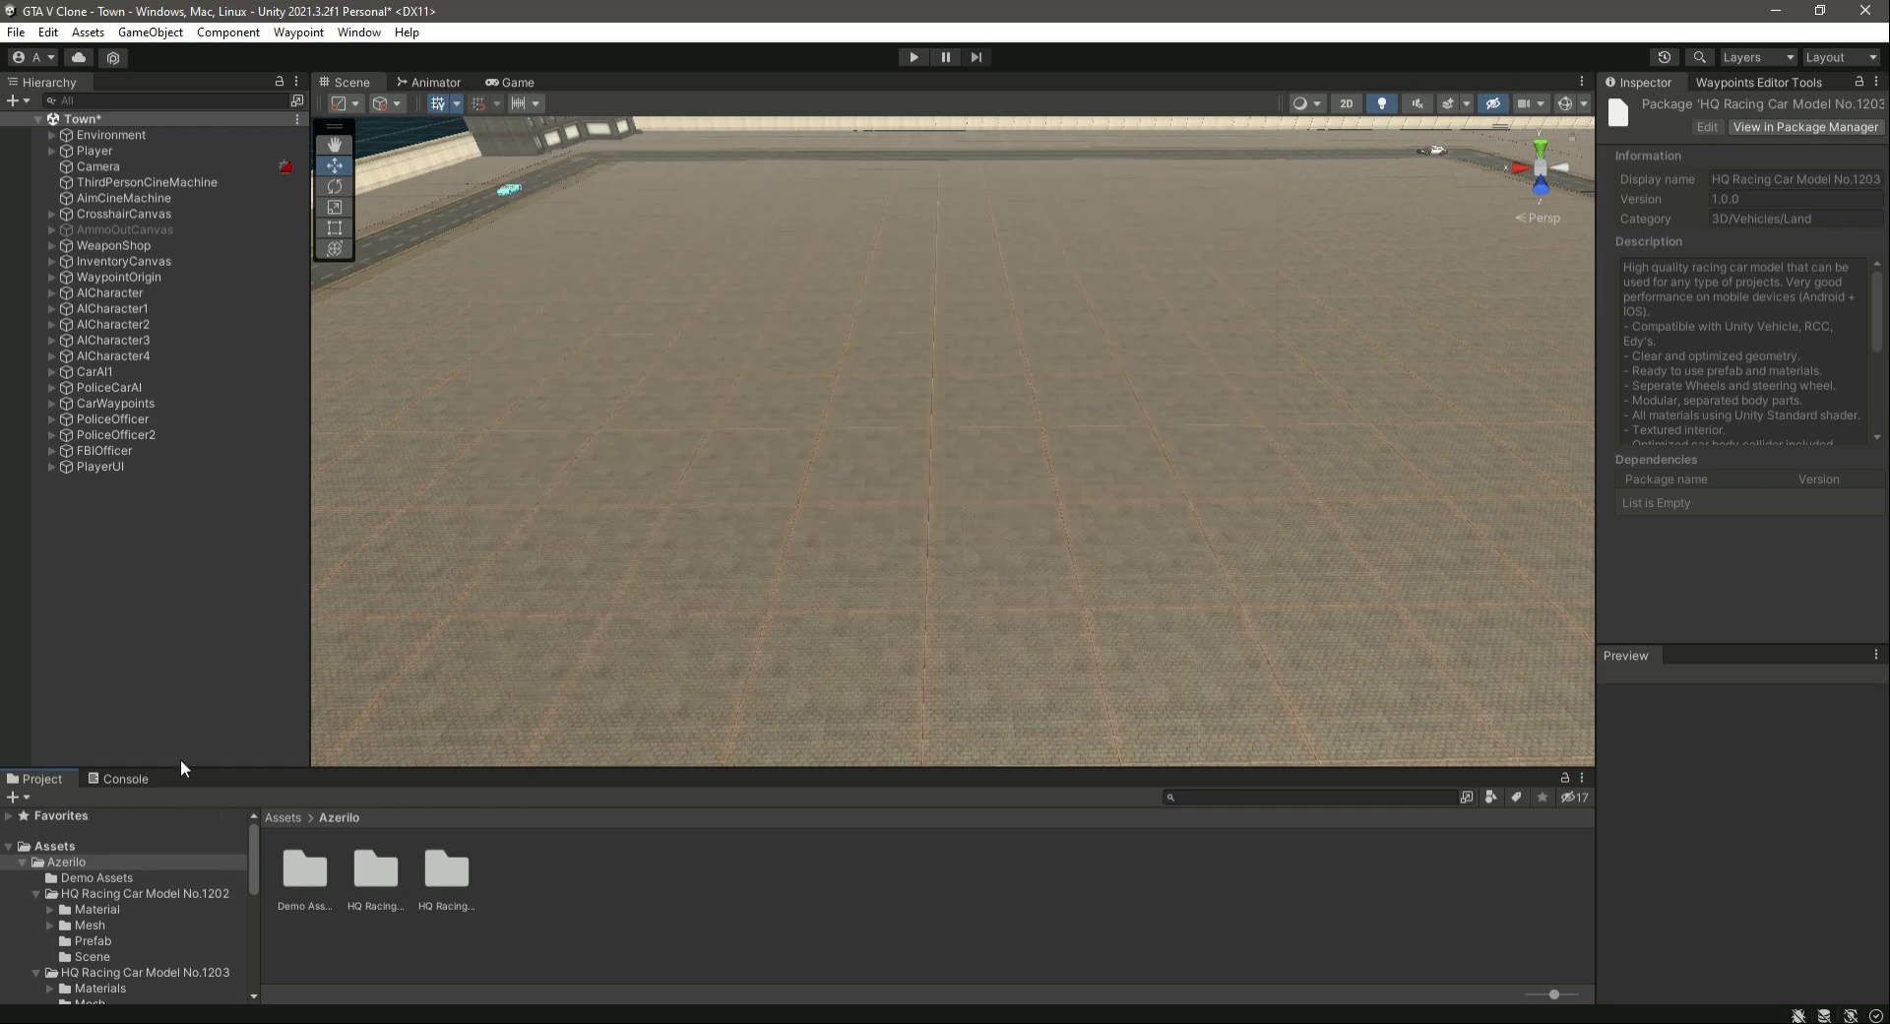
{"action": "left_click", "coordinate": [36, 893]}
{"action": "left_click", "coordinate": [35, 908]}
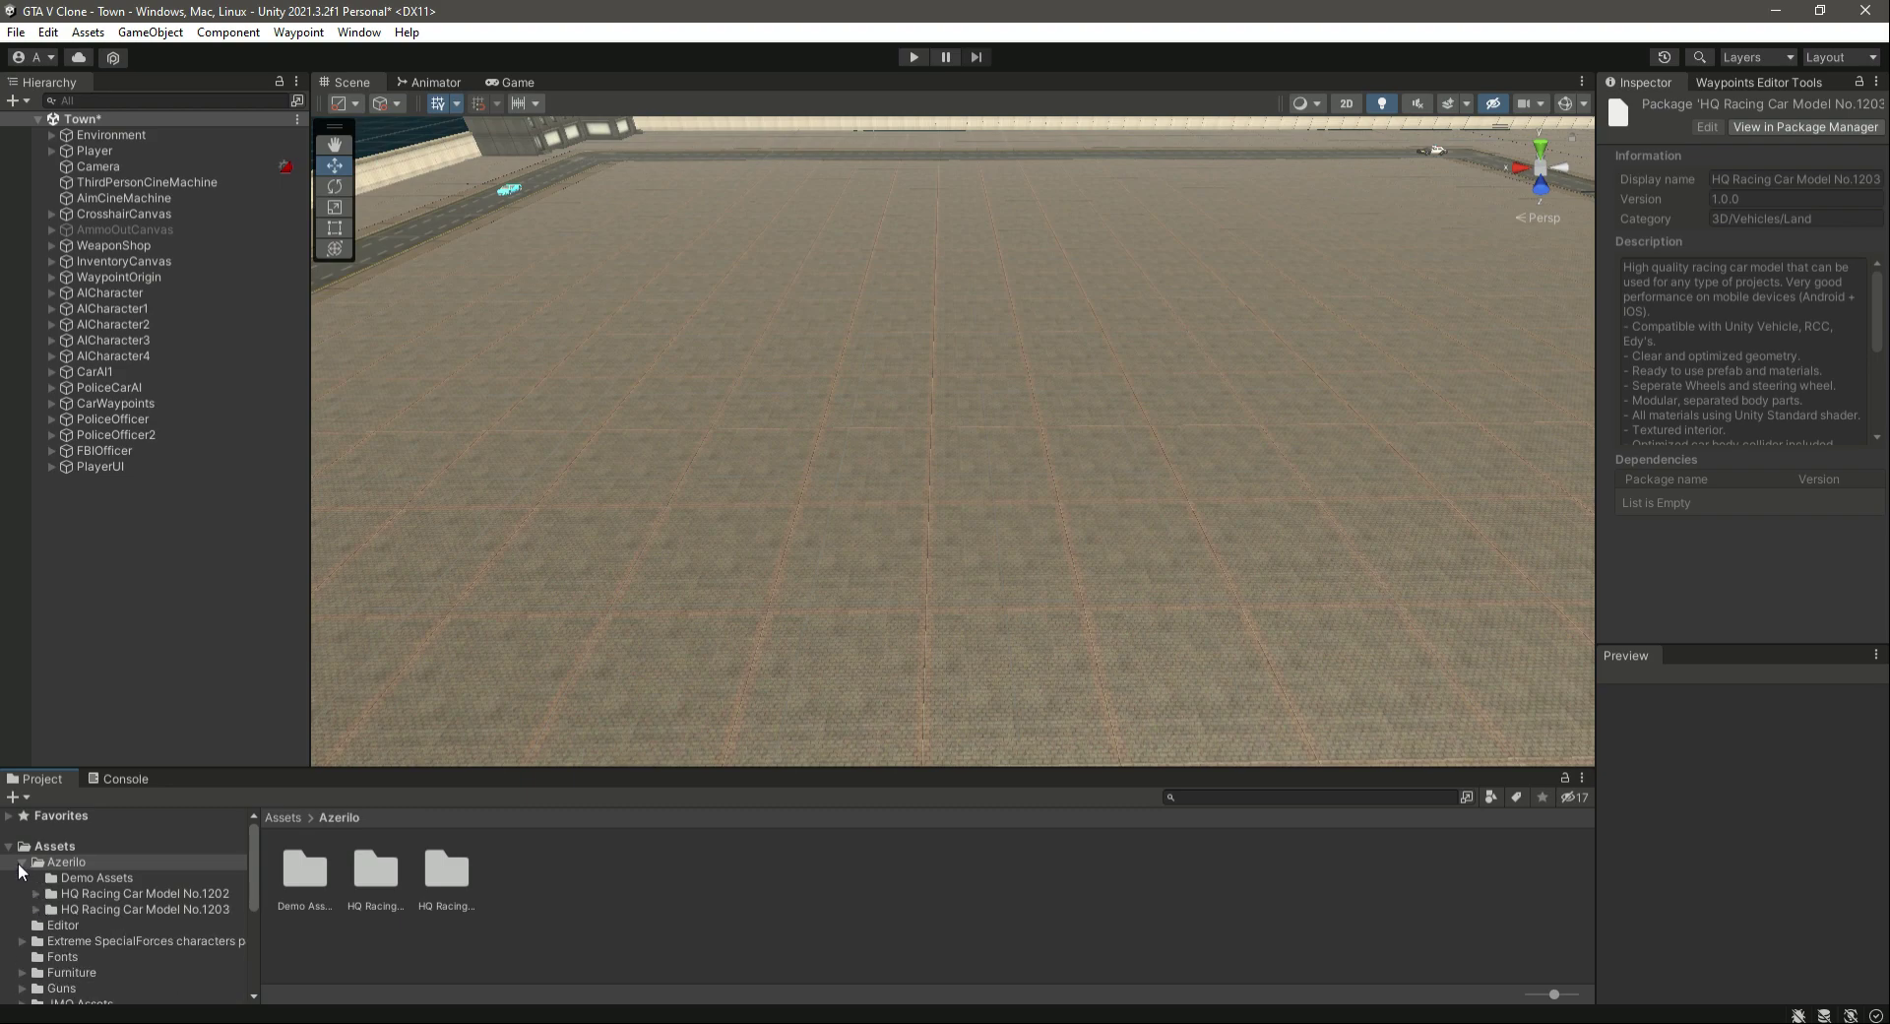
Check the car prefabs in the Prefab folder of HQ Racing Car Model No.1202 and collapse that model's folder
{"action": "left_click", "coordinate": [102, 893]}
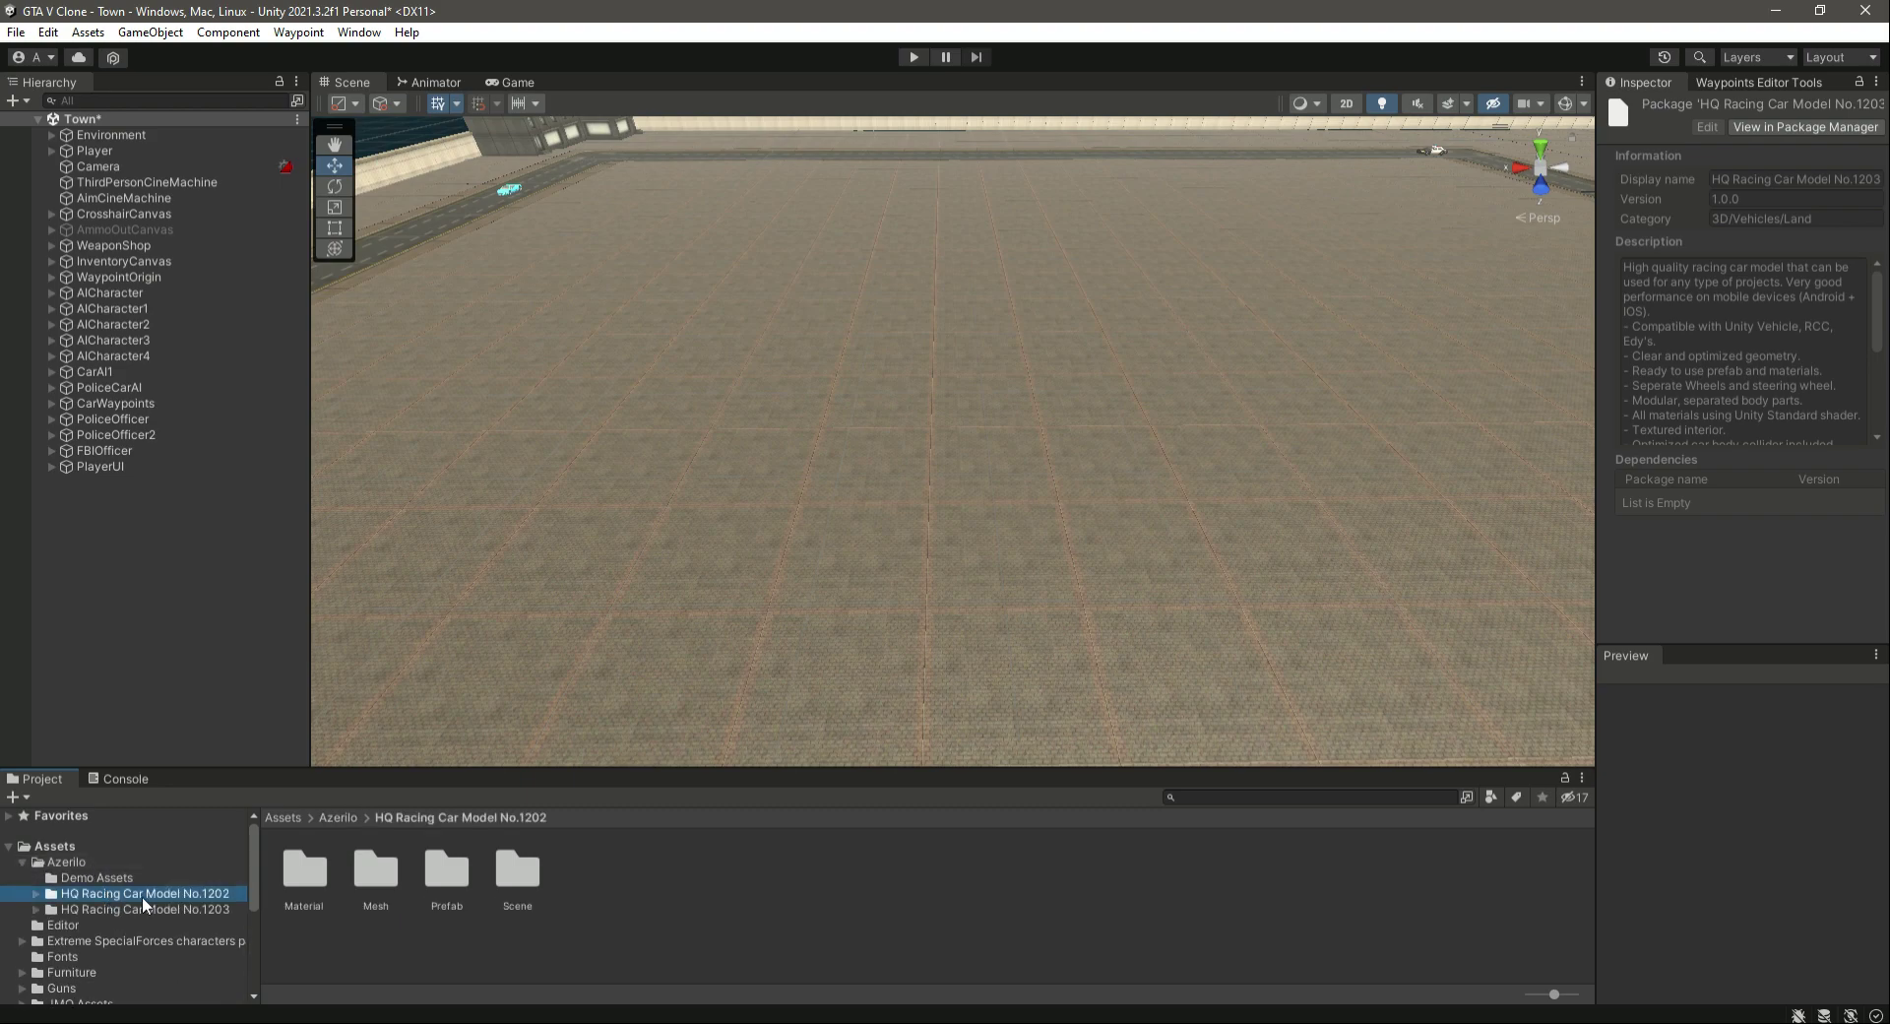
{"action": "double_click", "coordinate": [446, 868]}
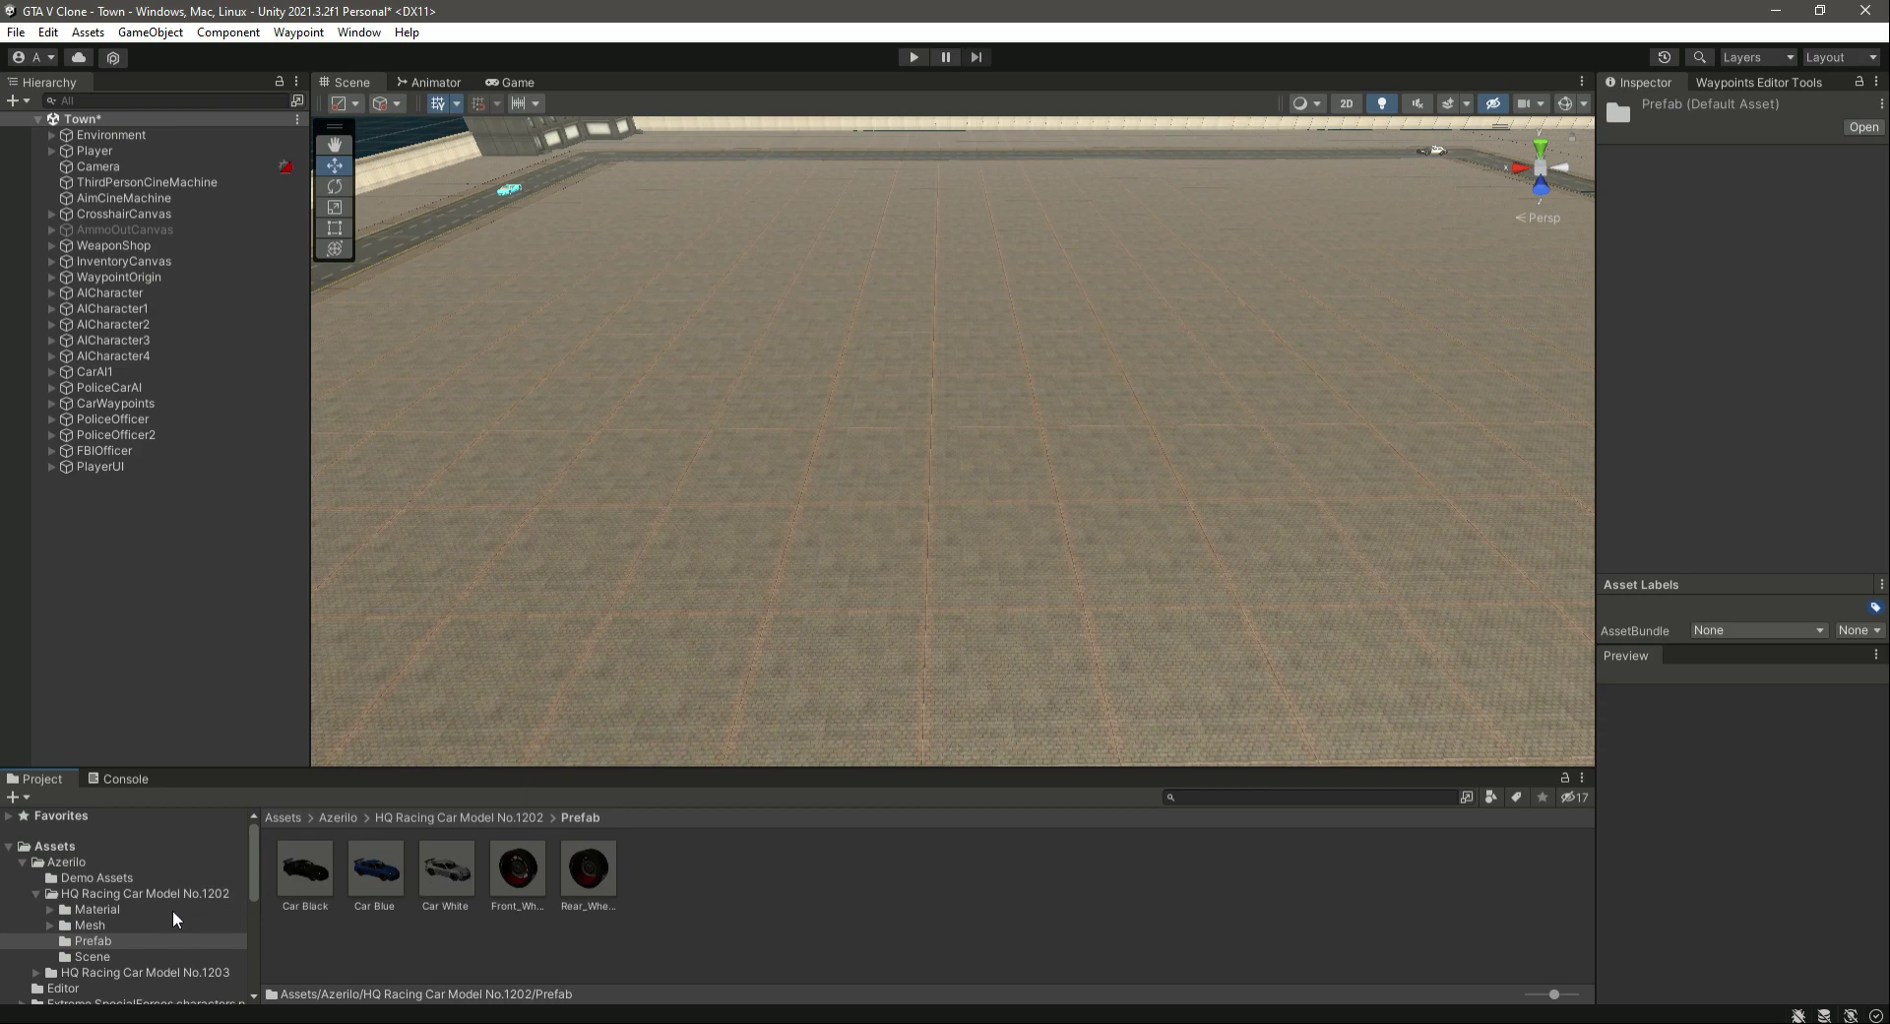
{"action": "left_click", "coordinate": [35, 895]}
Open the Prefabs folder of HQ Racing Car Model No.1203 and preview its differently coloured car prefabs one by one
{"action": "left_click", "coordinate": [132, 906]}
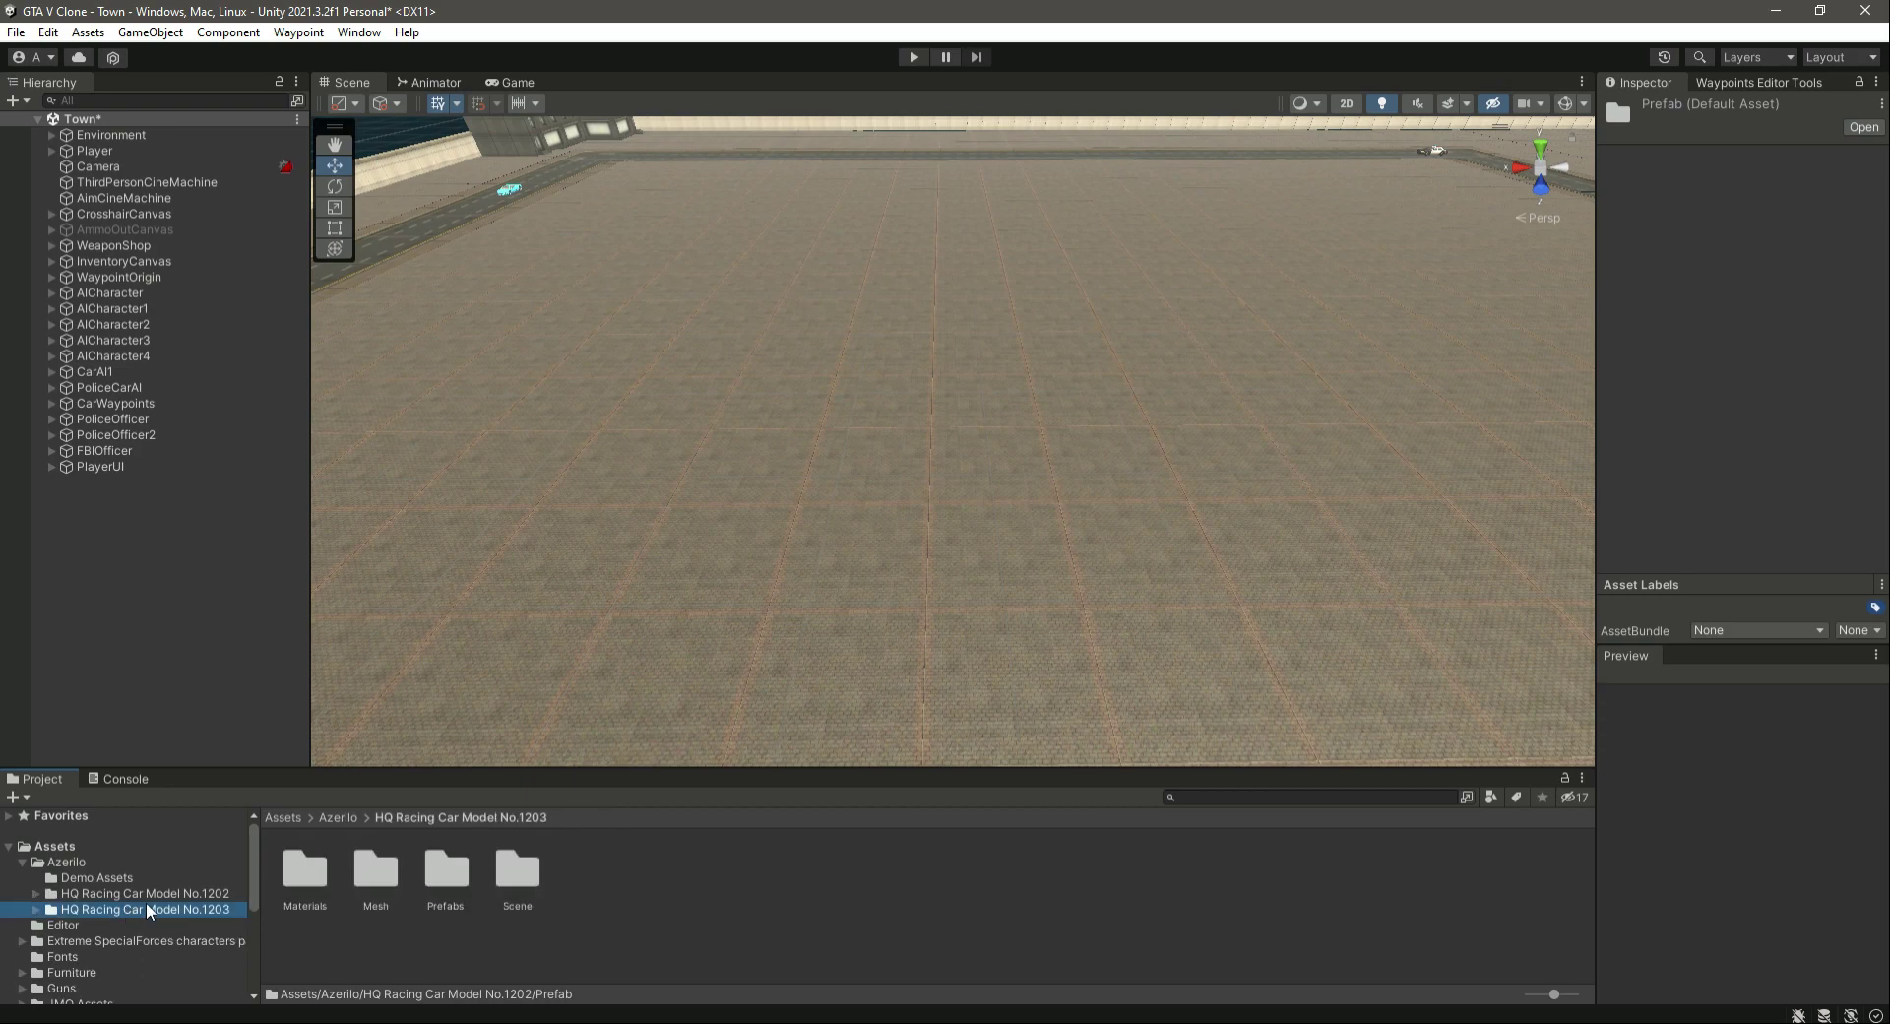
{"action": "double_click", "coordinate": [417, 872]}
{"action": "left_click", "coordinate": [369, 870]}
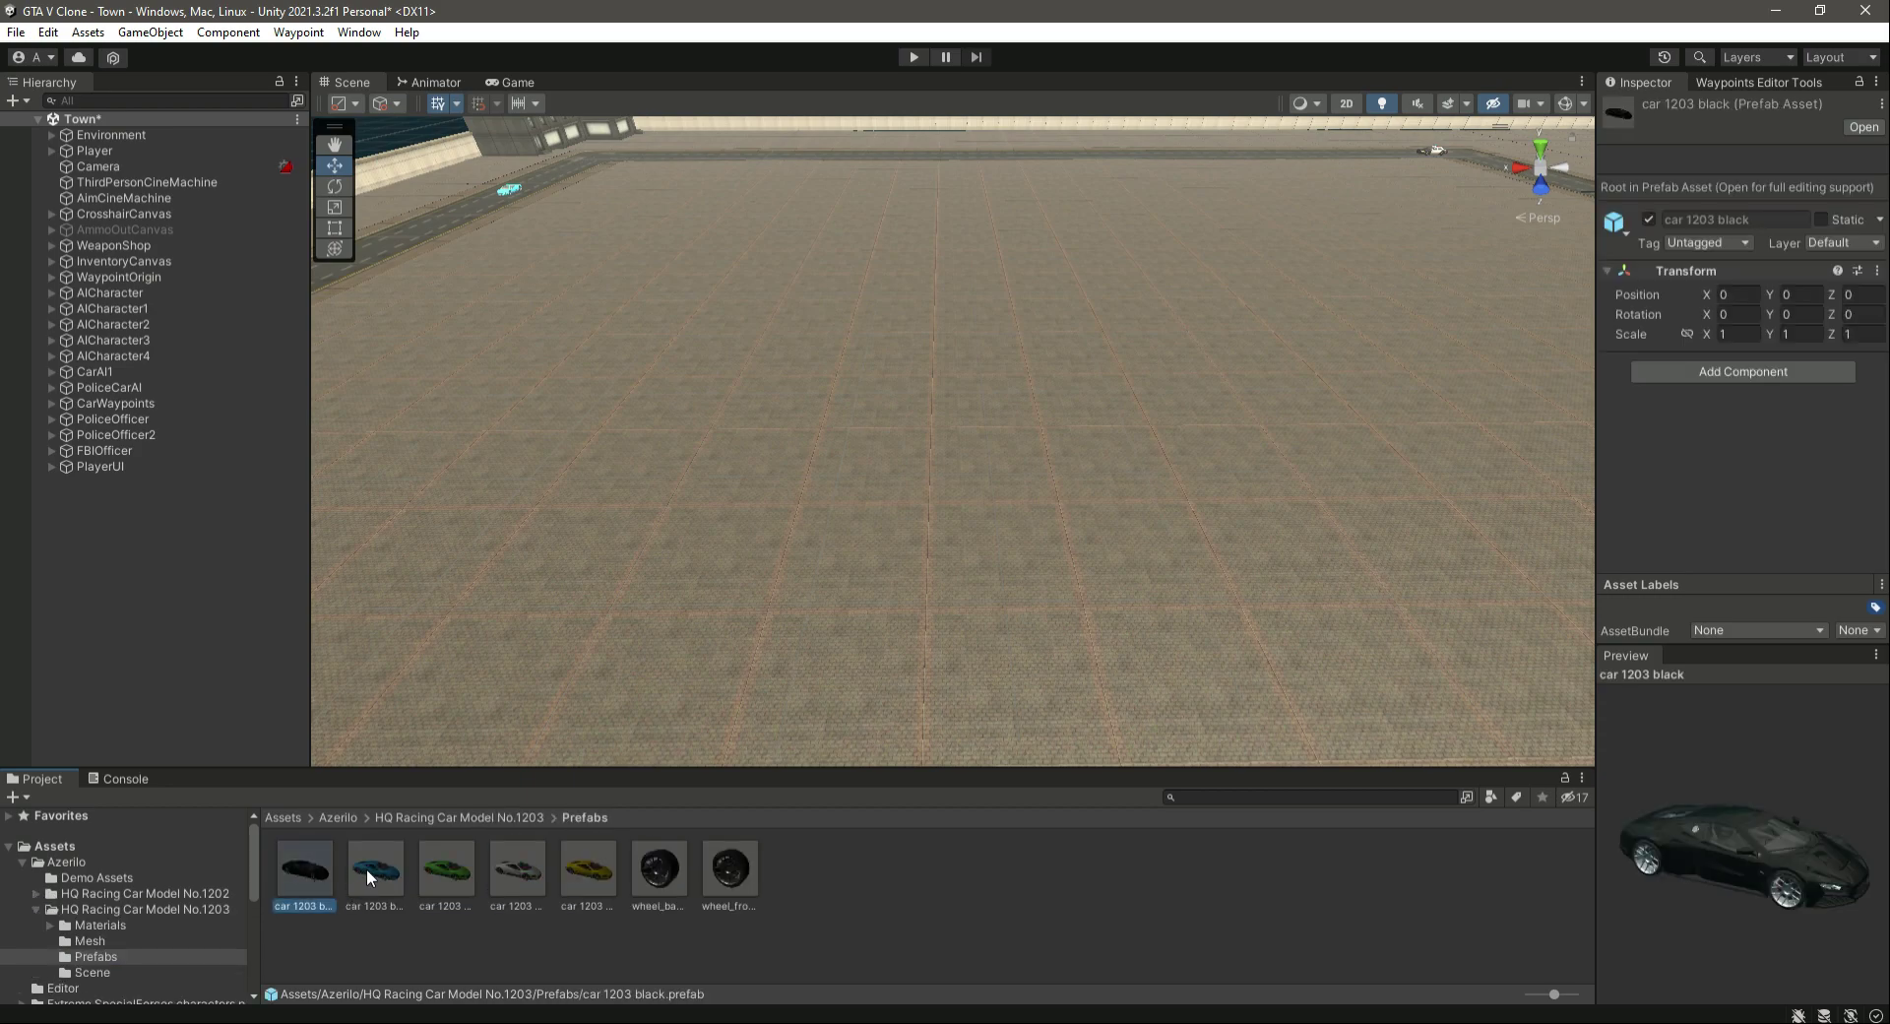
{"action": "left_click", "coordinate": [434, 864]}
{"action": "left_click", "coordinate": [511, 860]}
{"action": "left_click", "coordinate": [583, 862]}
{"action": "left_click", "coordinate": [305, 866]}
Collapse the HQ Racing Car Model No.1203 and Azerilo folders, clear the asset selection and save the Town scene
{"action": "left_click", "coordinate": [40, 910]}
{"action": "left_click", "coordinate": [1089, 885]}
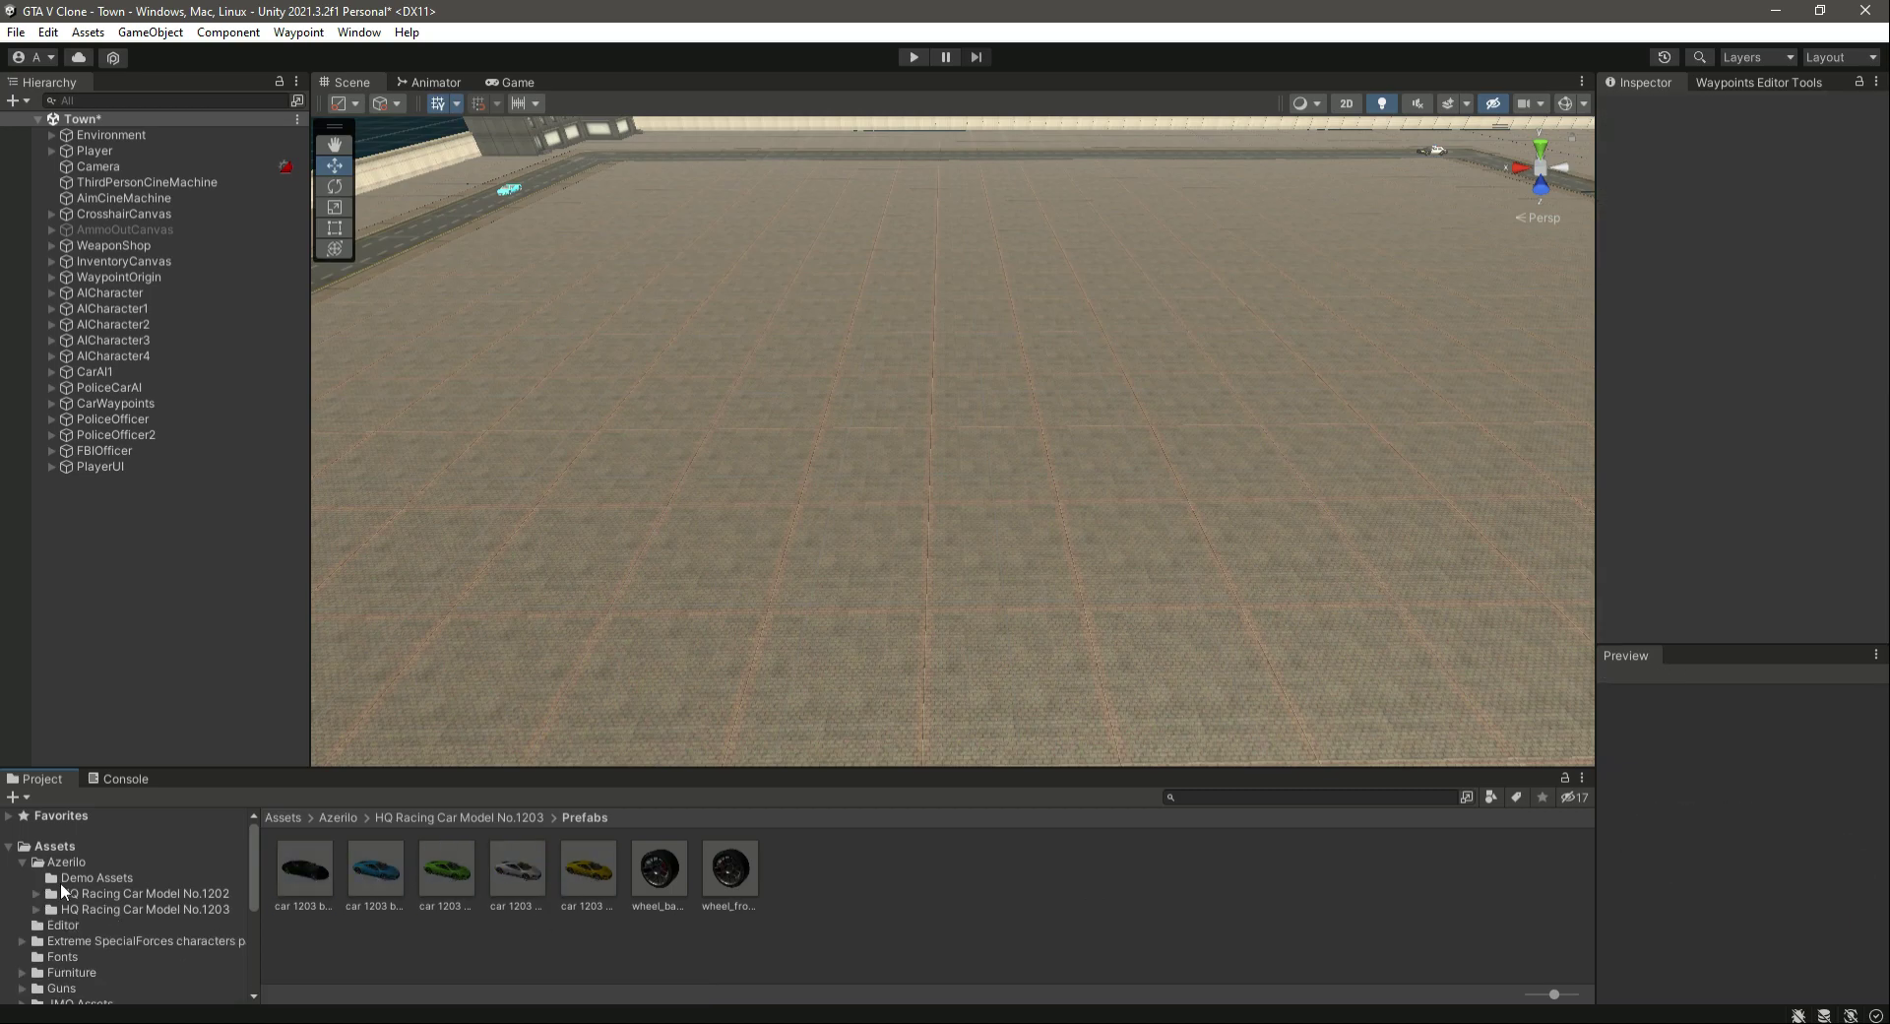
{"action": "left_click", "coordinate": [22, 862]}
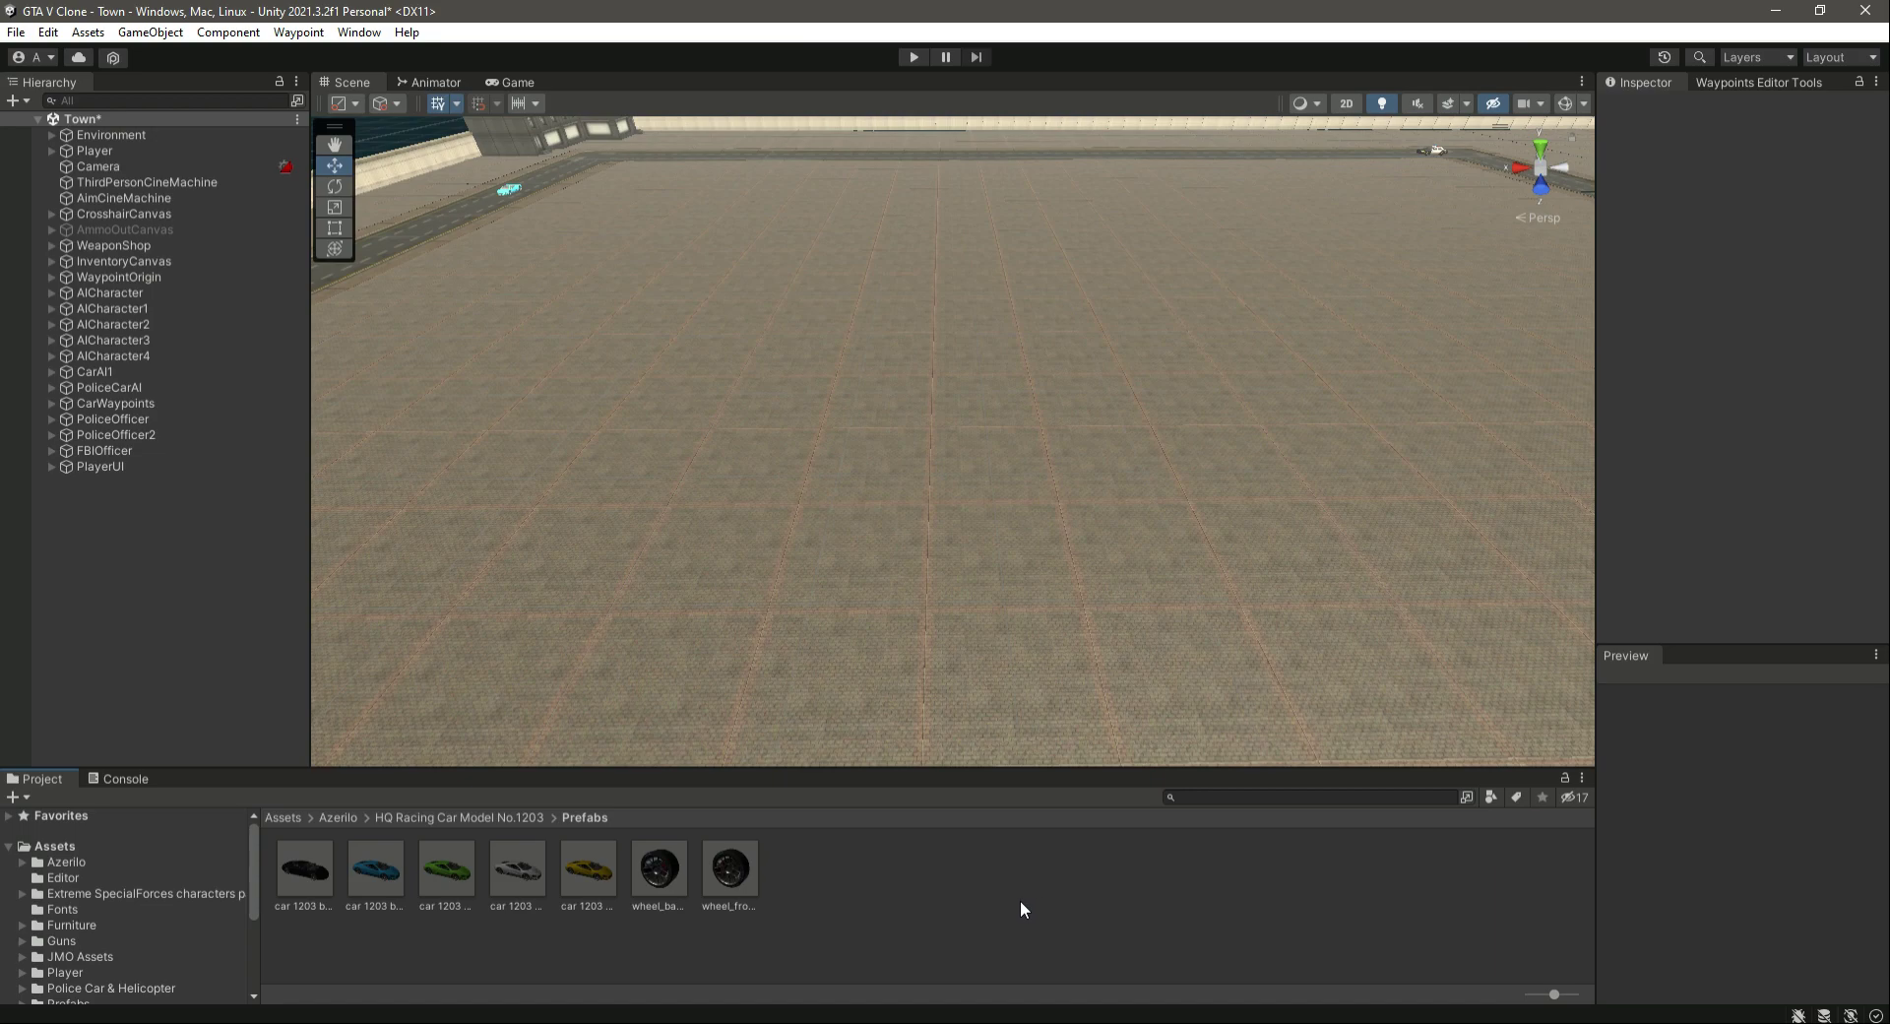
{"action": "key", "text": "ctrl+s"}
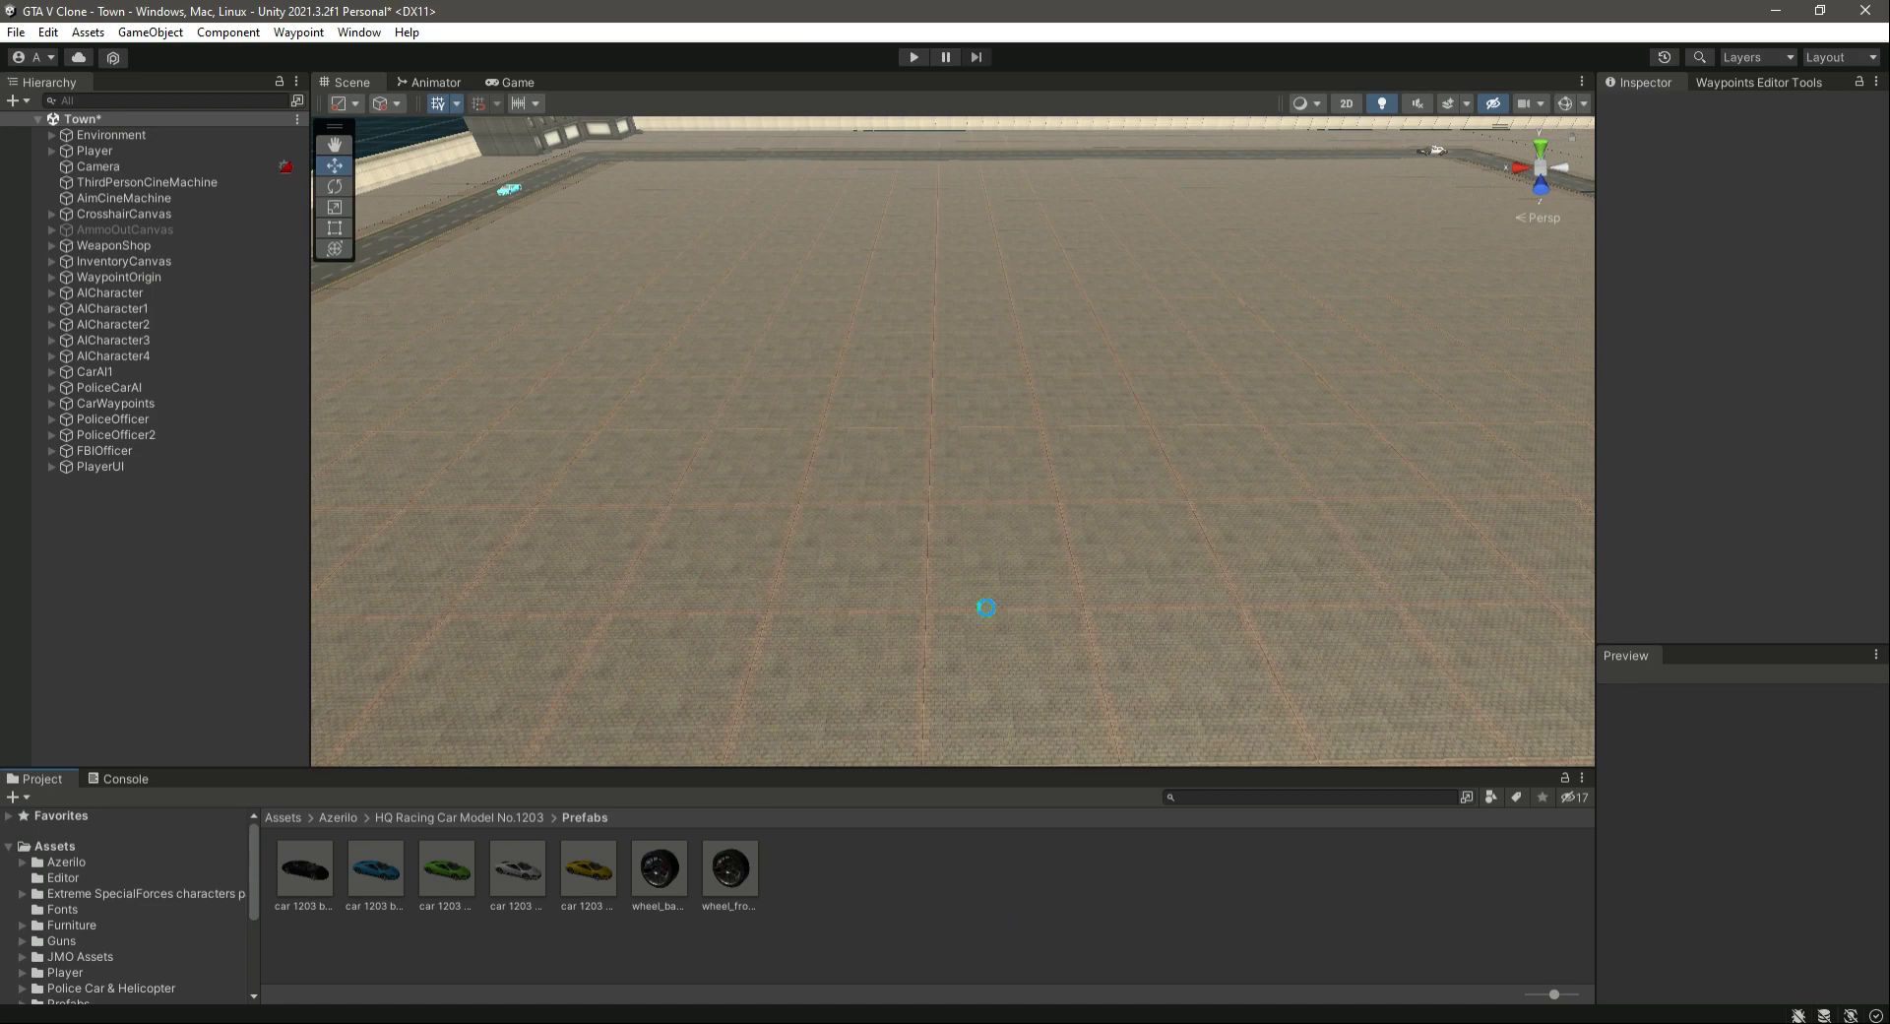